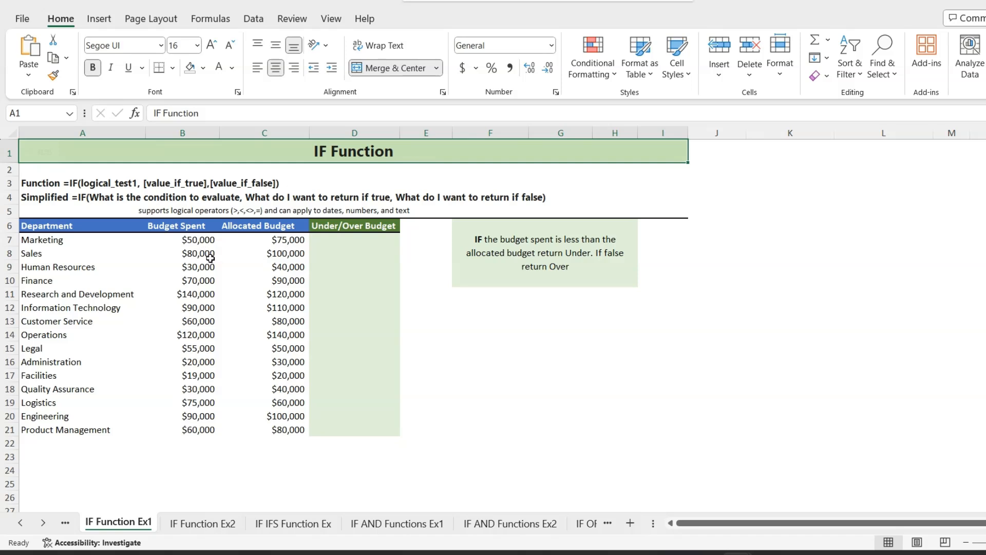
- Enter =IF(B7<C7,"Under","Over") in D7 for the Marketing row and fill the formula down through D21
left_click(328, 240)
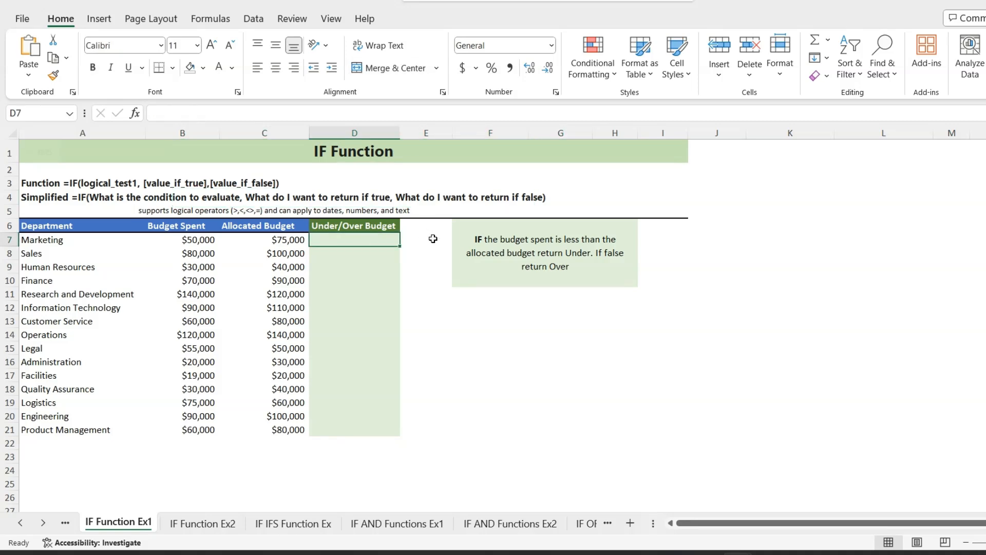
type("=if")
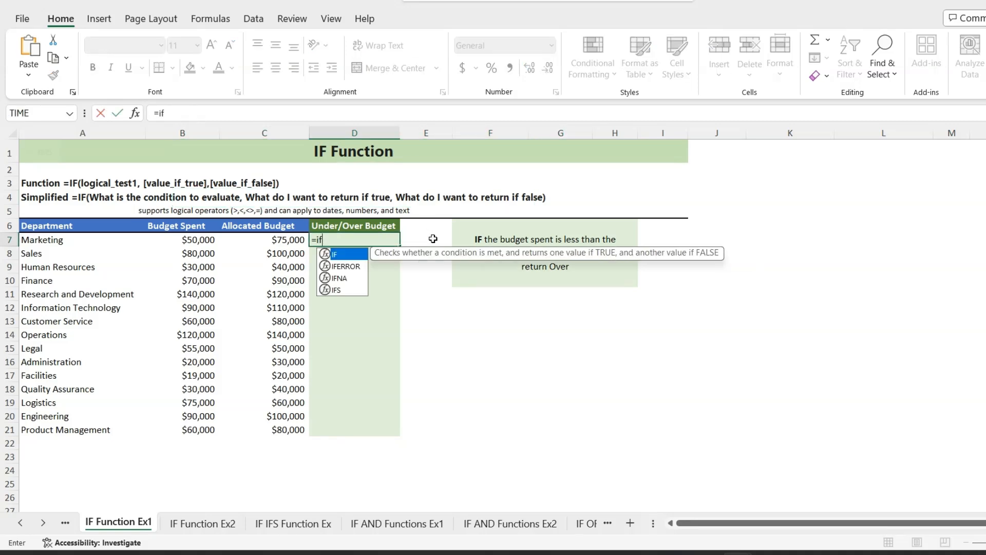
key("Tab")
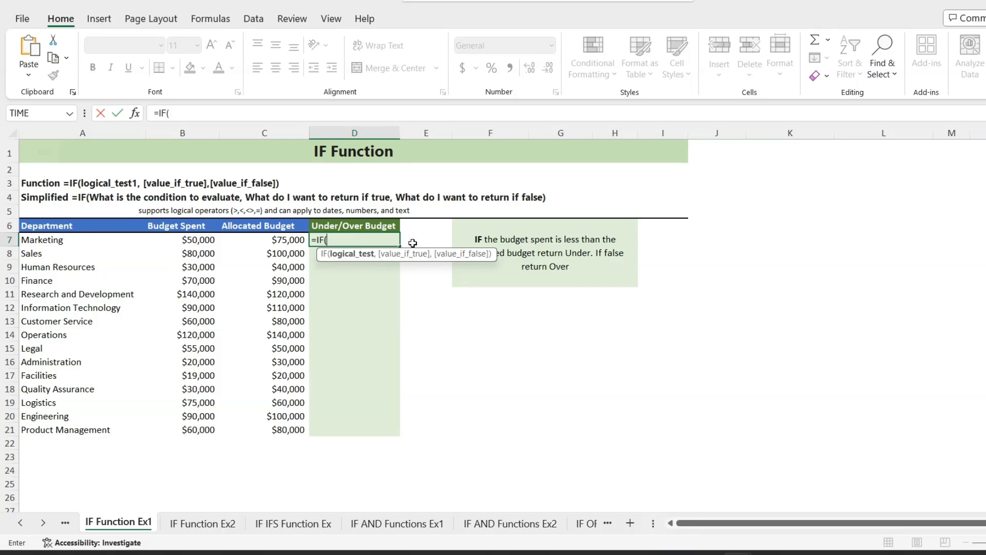
left_click(199, 240)
type("<")
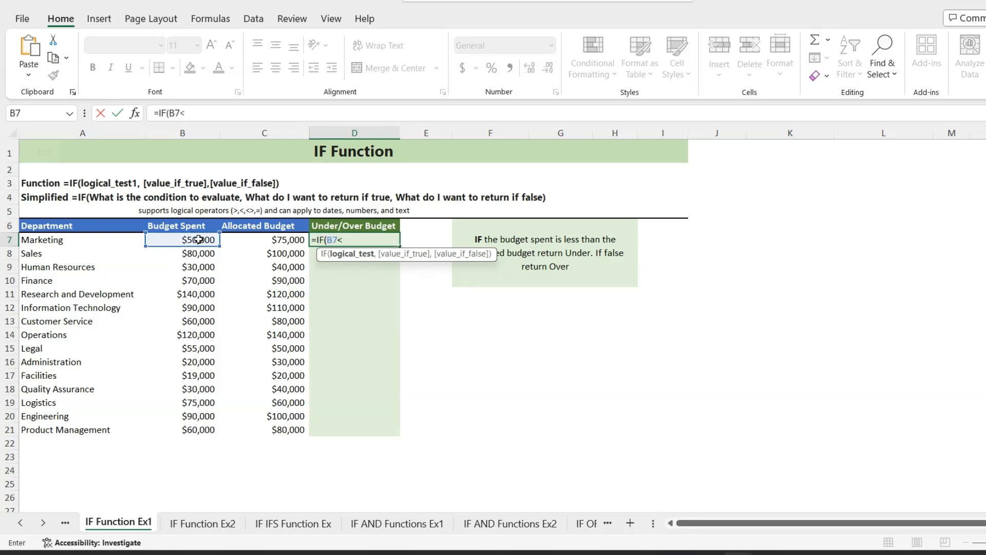
left_click(256, 241)
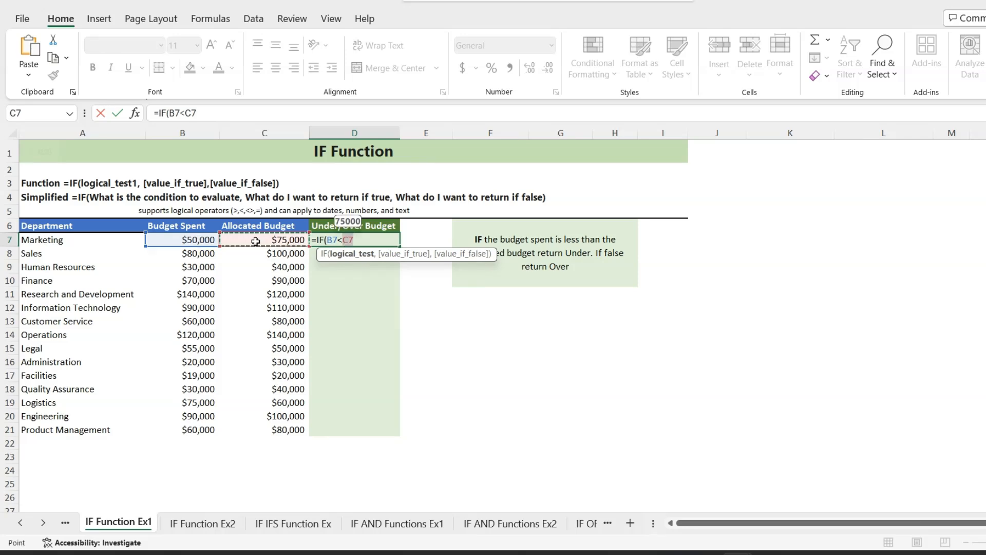
type(",")
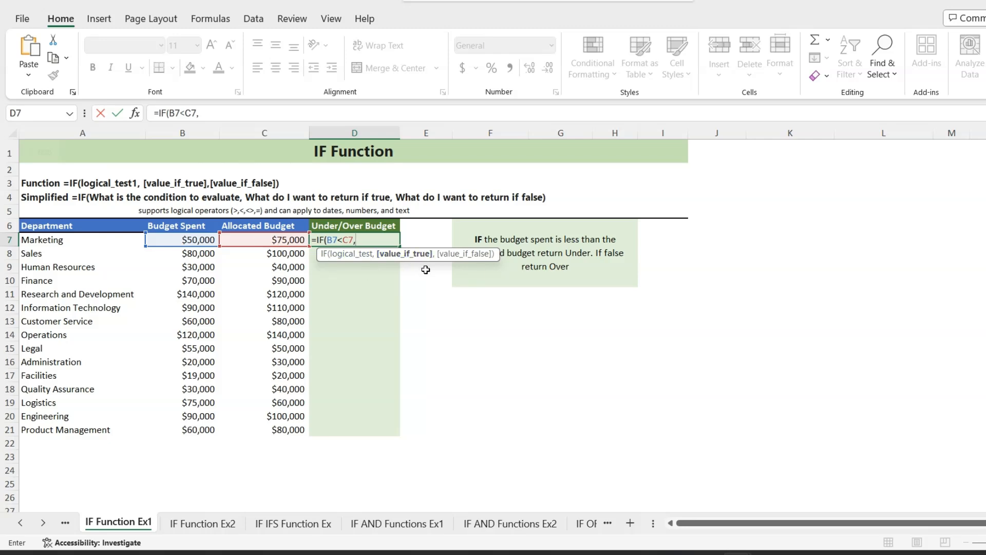
type("\"Under\",")
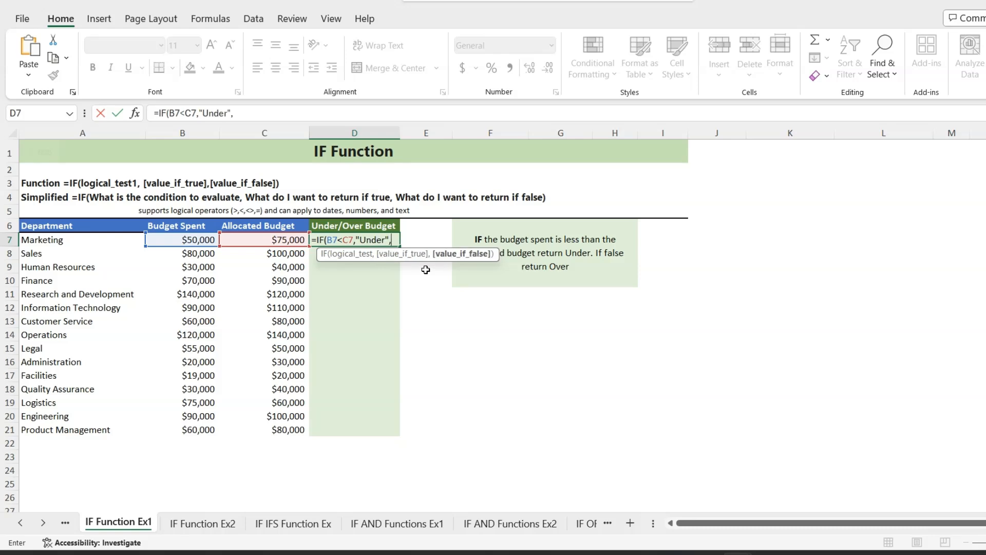
type("\"Over")
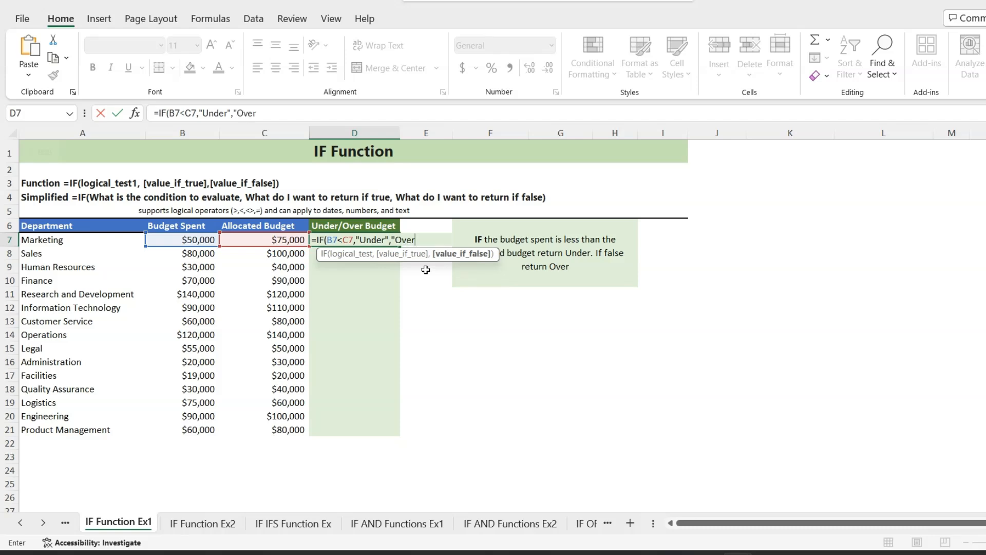
type("\")")
key("Return")
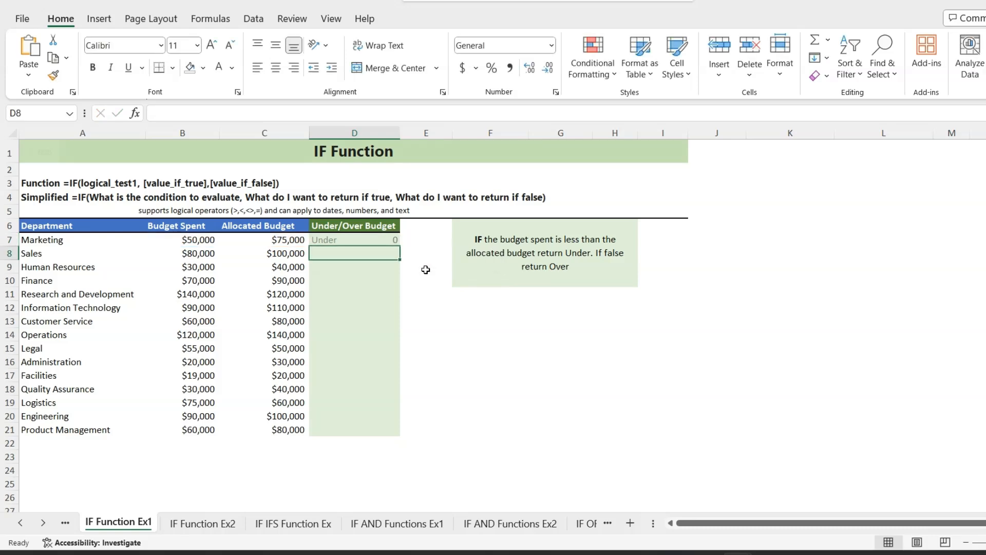
left_click(394, 242)
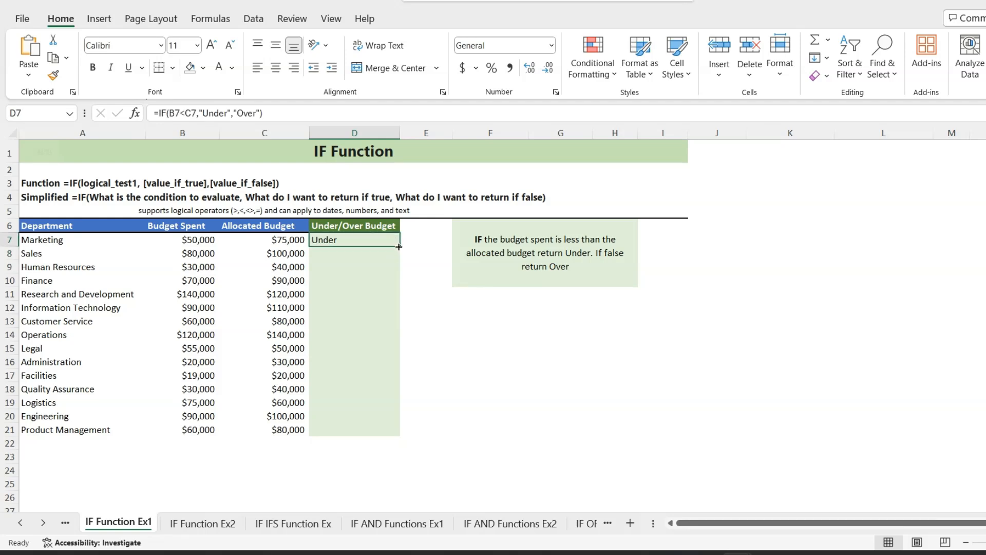
left_click_drag(403, 246, 400, 436)
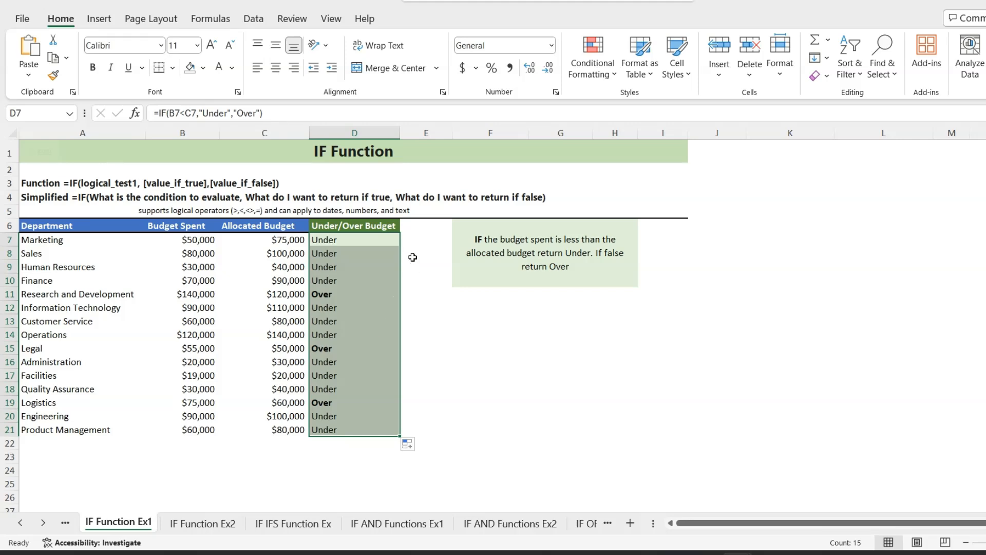
- On the IF Function Ex2 sheet, enter =IF(B7<=C7,"On Time","Late") in D7 and fill the formula down through D23
key("ctrl+Page_Down")
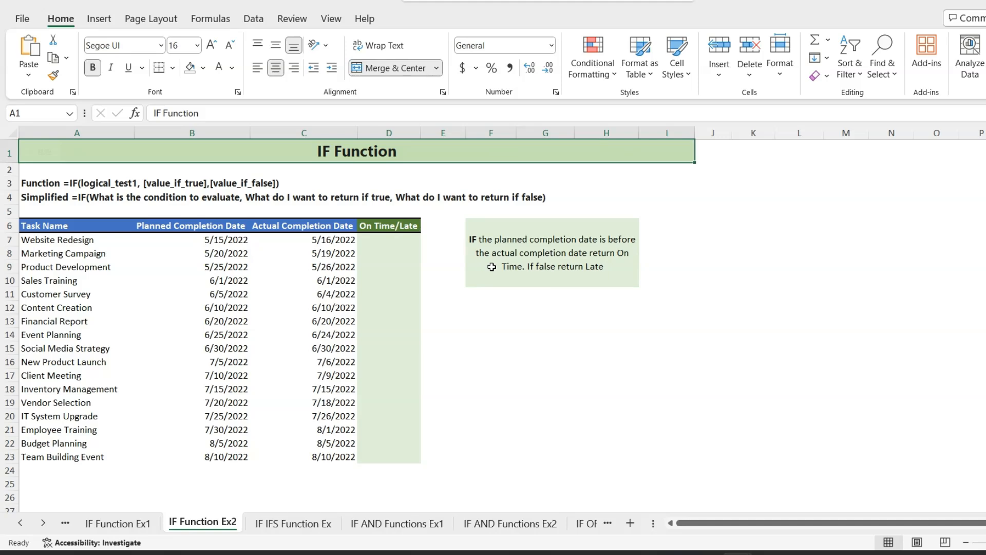
left_click(389, 241)
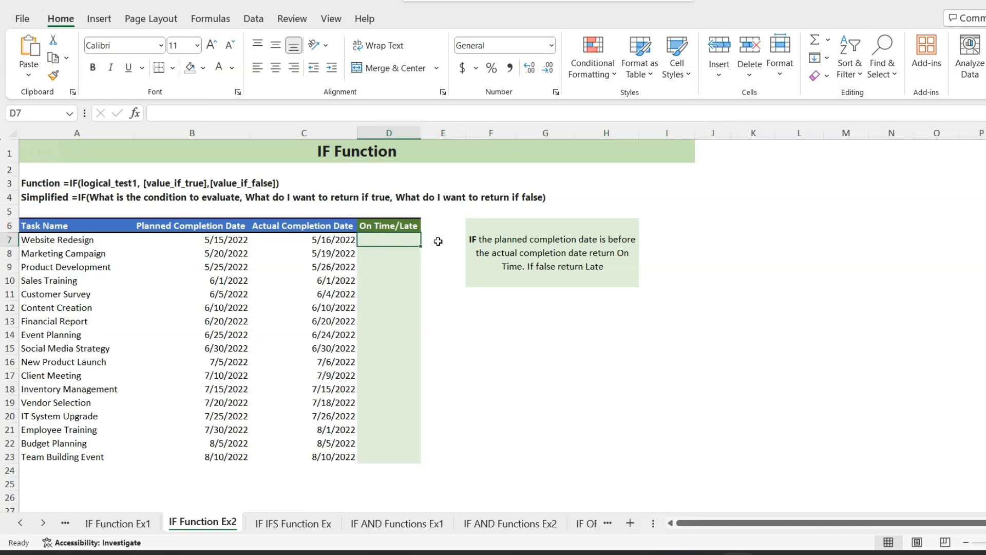
type("=if")
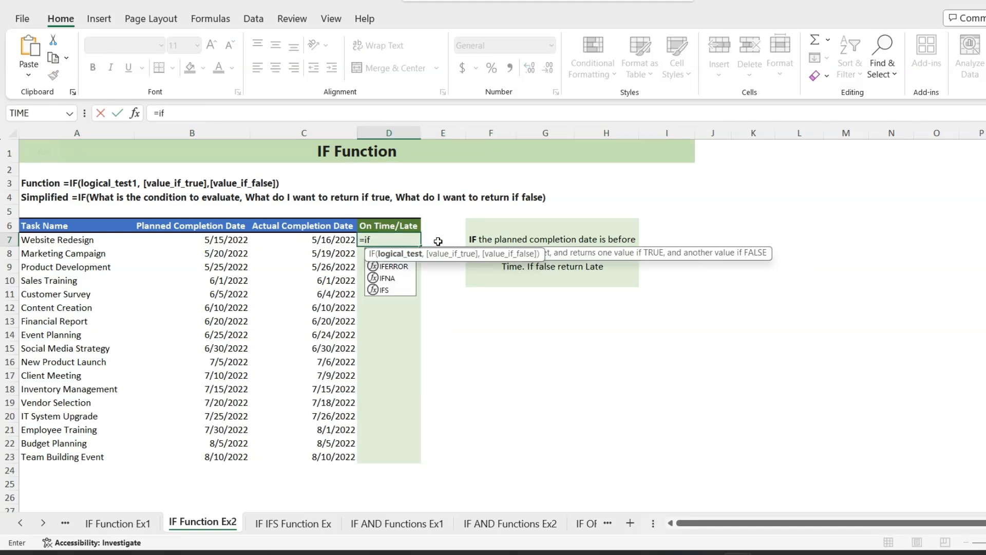
key("Tab")
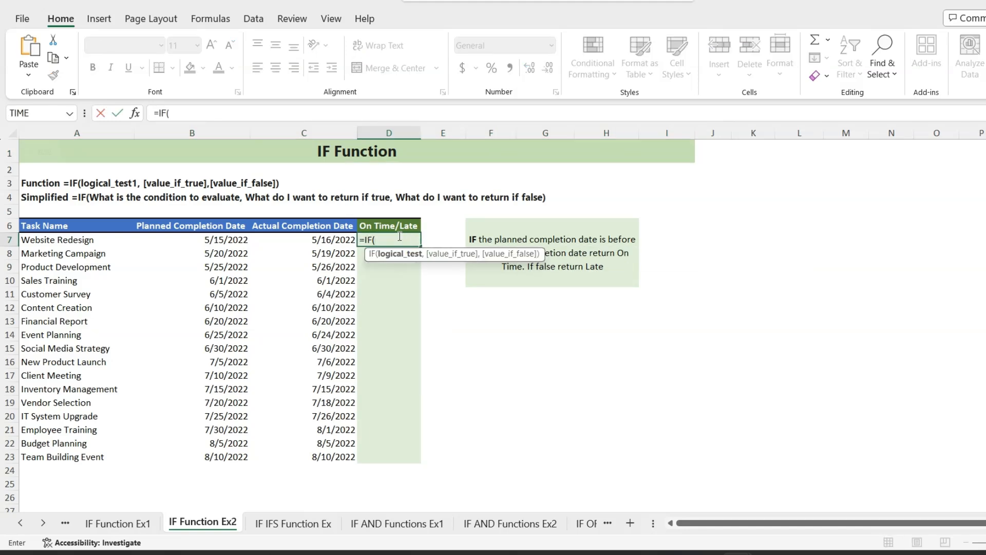
left_click(228, 241)
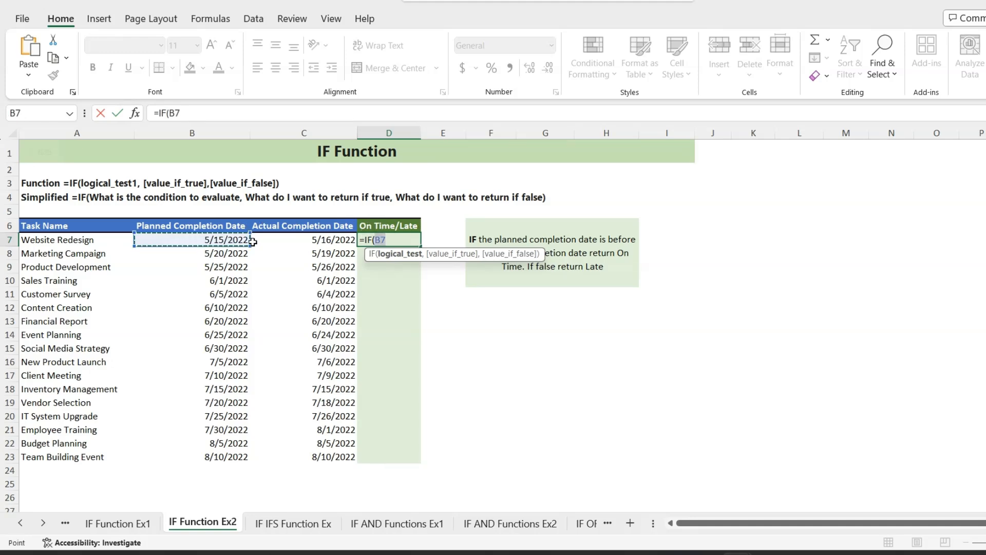
type("<=")
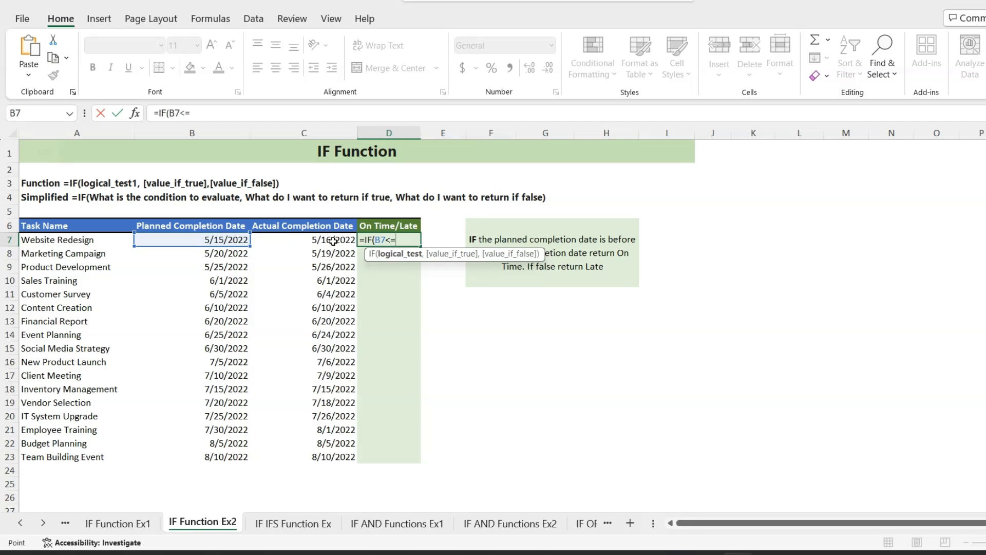
left_click(334, 241)
type(",")
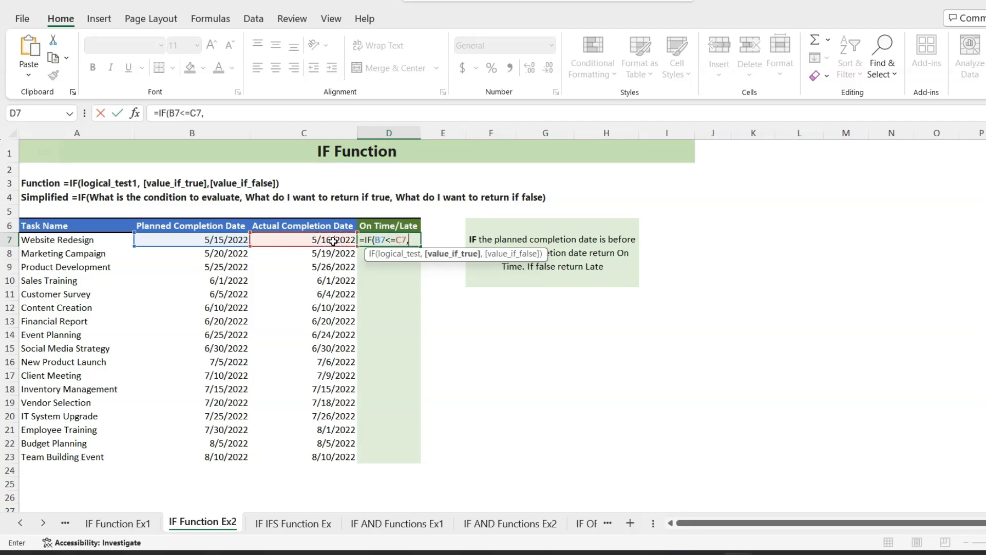
type("\"On Time")
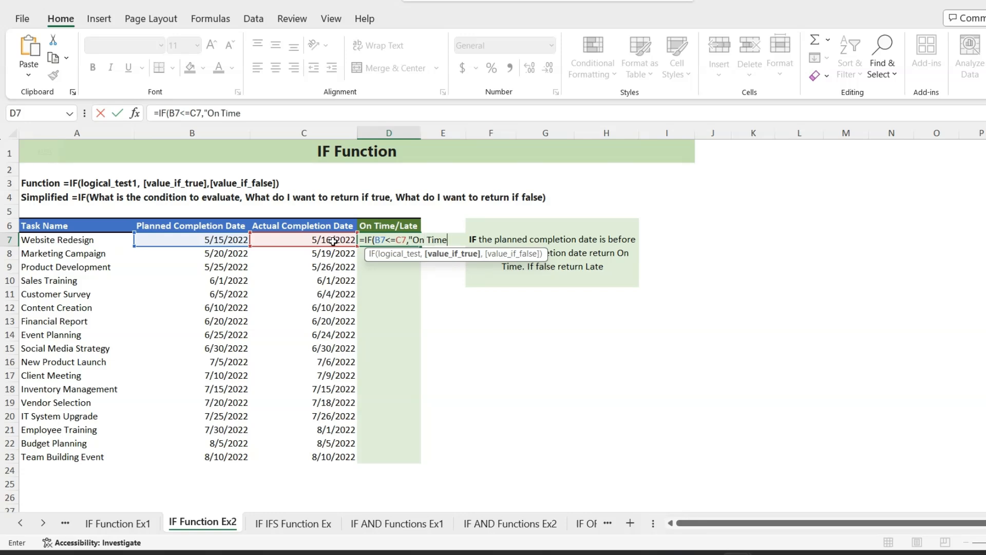
type("\",")
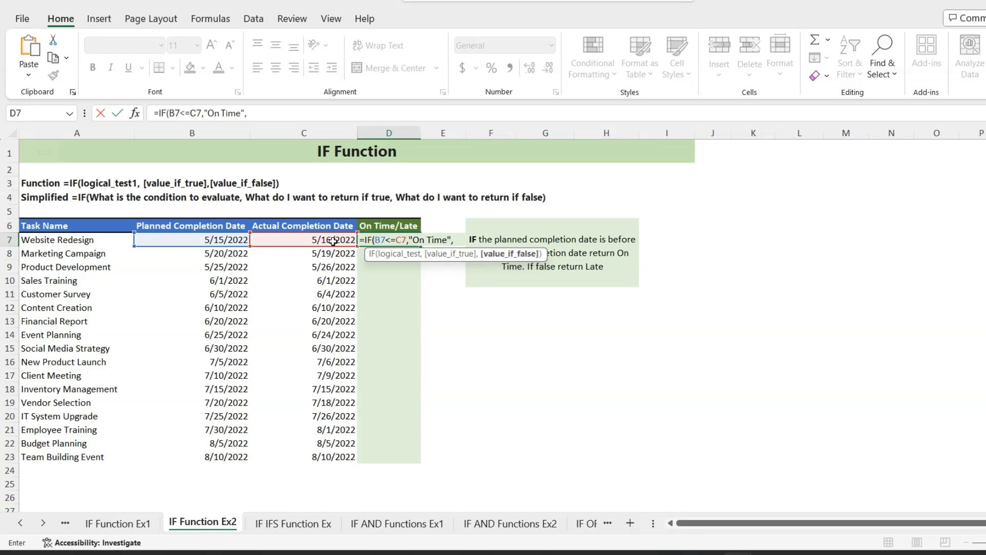
type("\"Late\")")
key("Return")
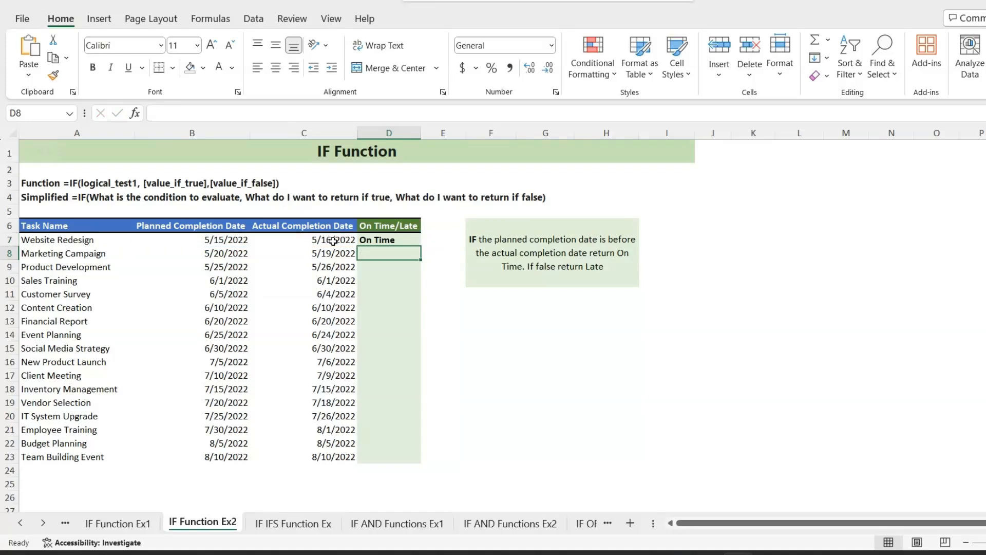
left_click(389, 241)
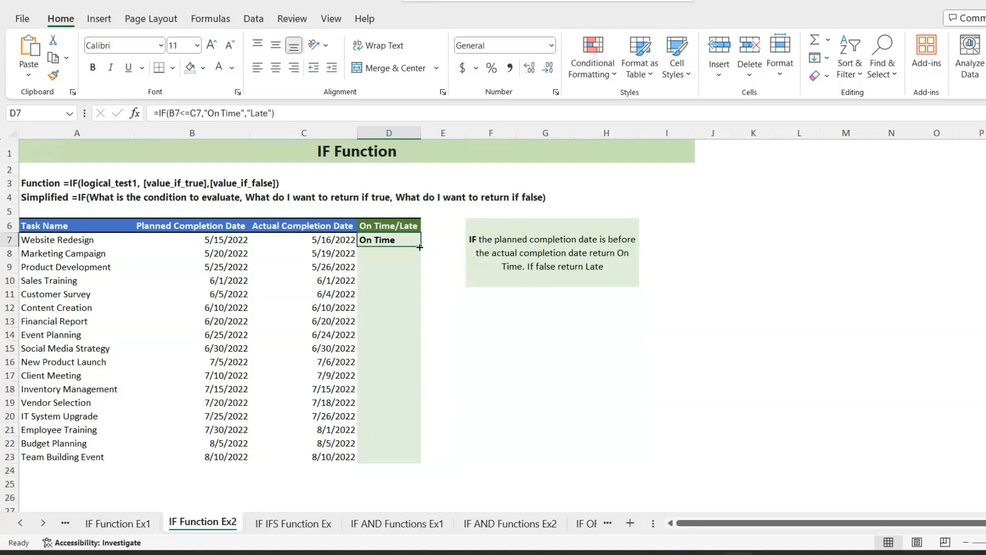
left_click_drag(422, 248, 425, 456)
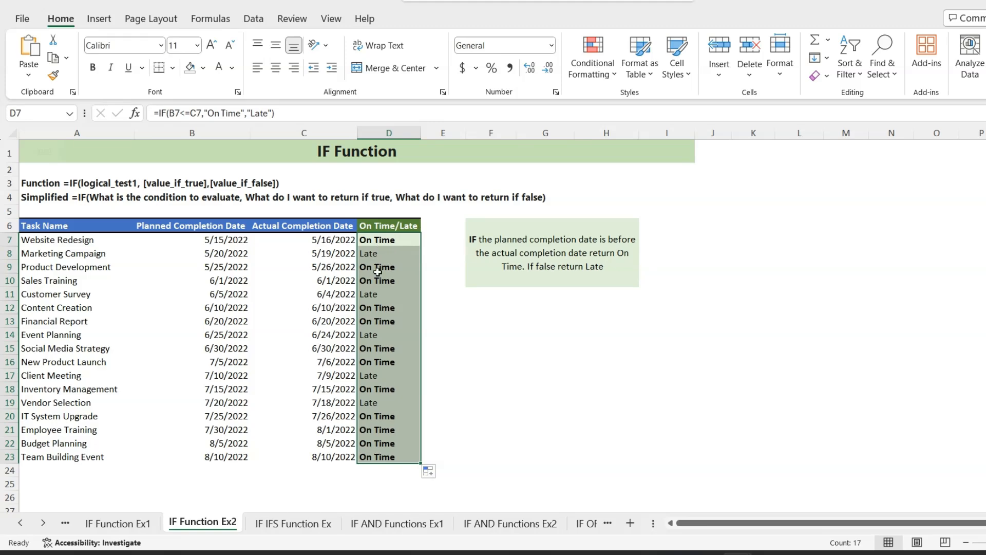
- On the IF IFS Function Ex sheet, begin an IF formula in D7 that tests C7>=90 and returns the absolute reference $H$7
left_click(307, 523)
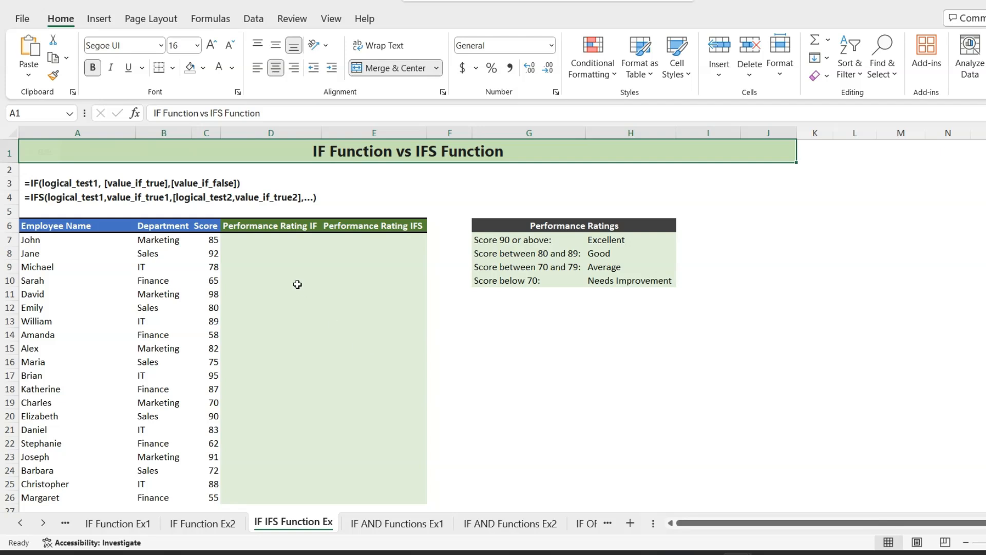
left_click(259, 240)
type("=if")
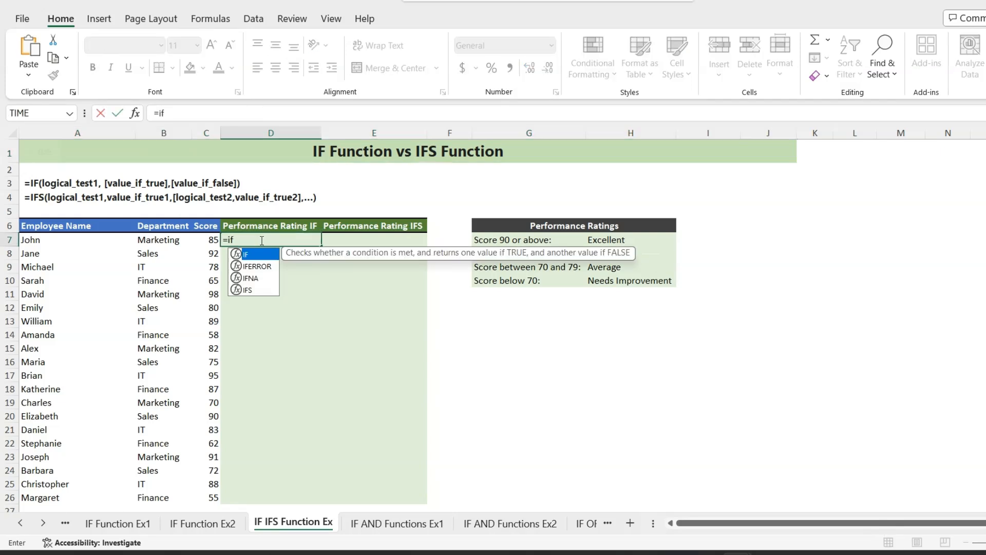
key("Tab")
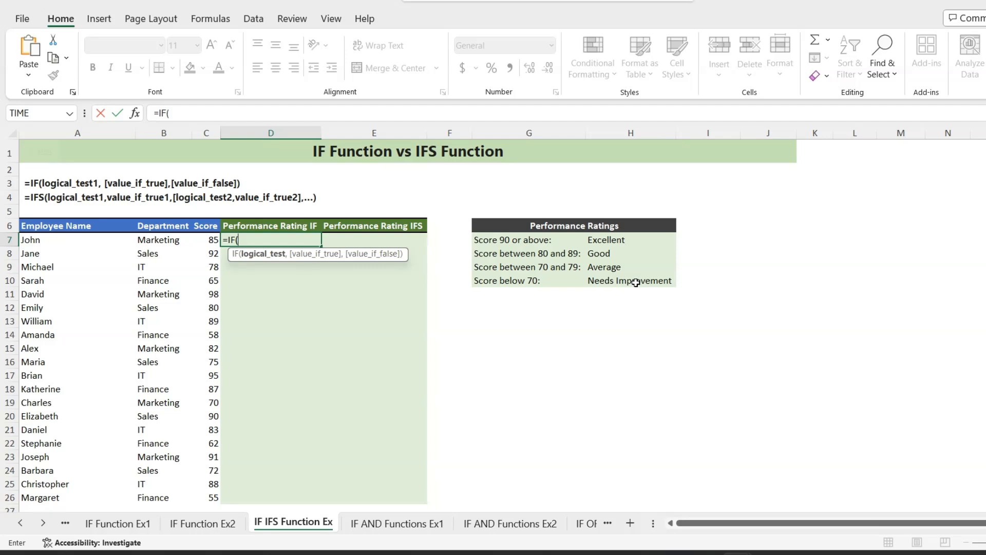
left_click(213, 240)
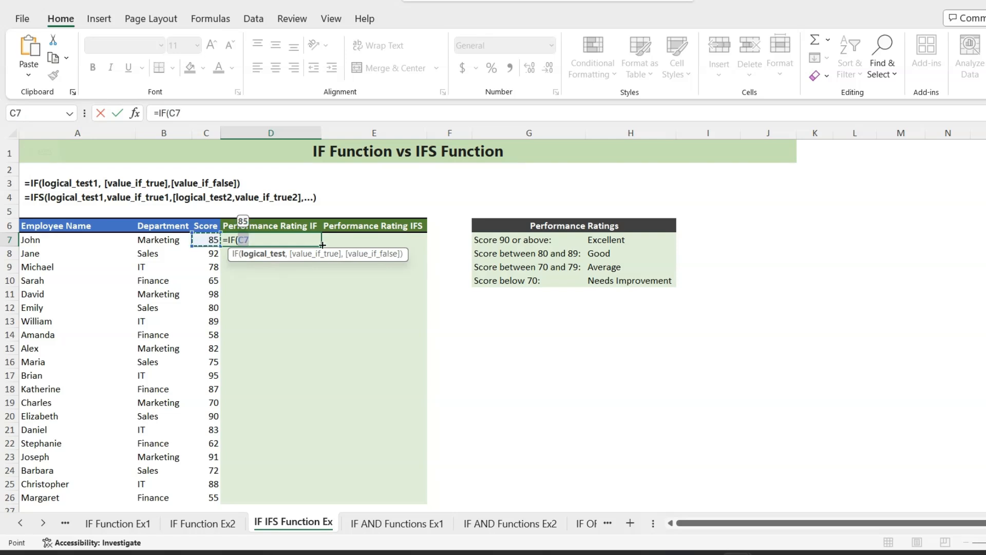
type(">")
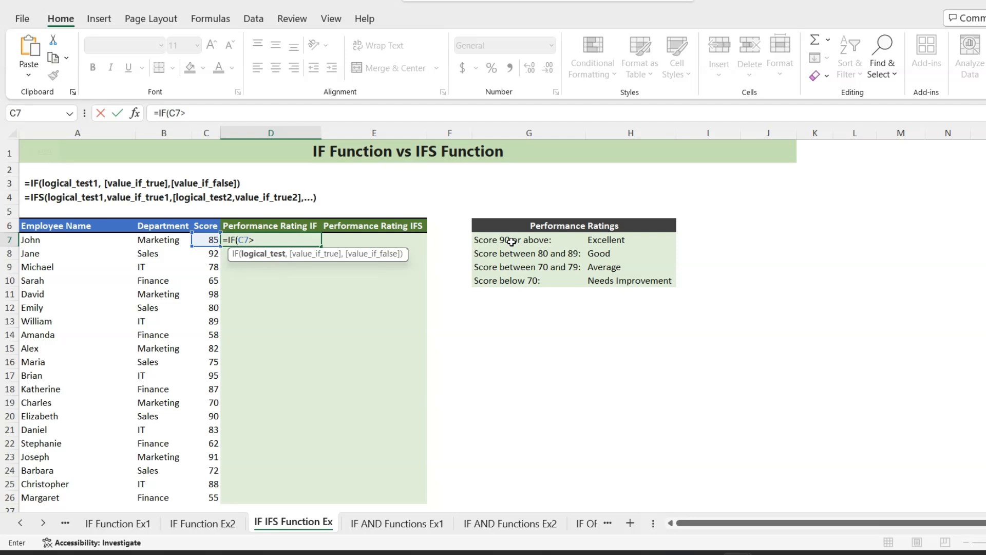
type("=90,")
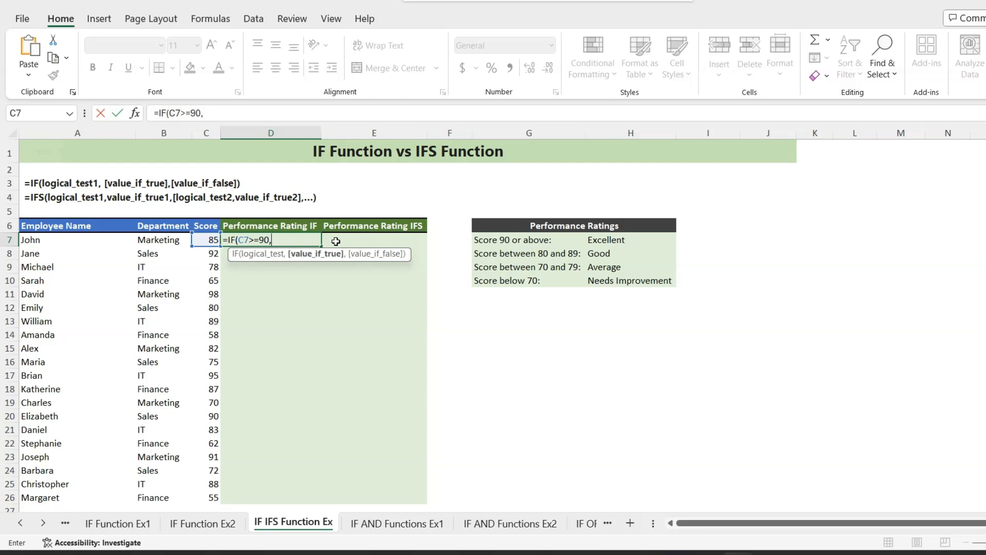
left_click(607, 240)
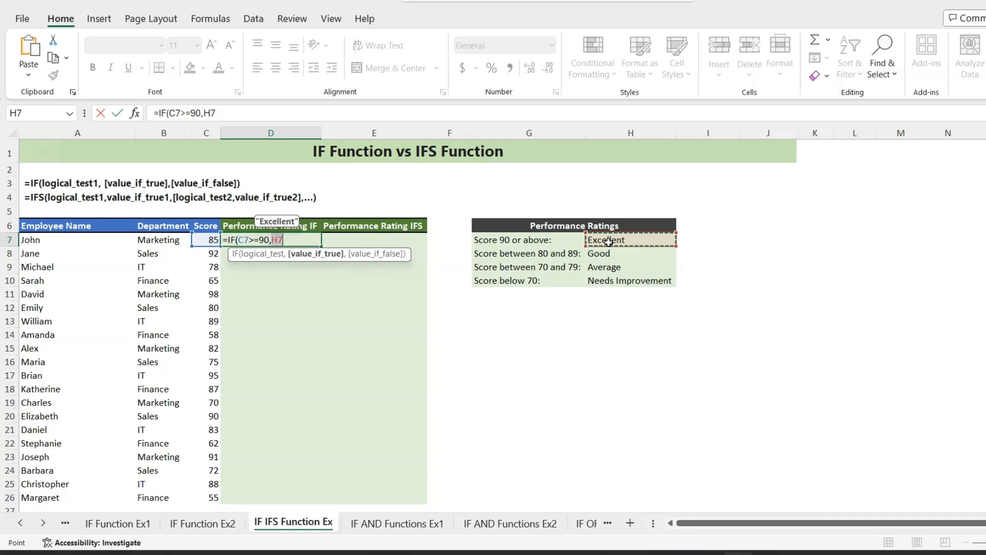
key("F4")
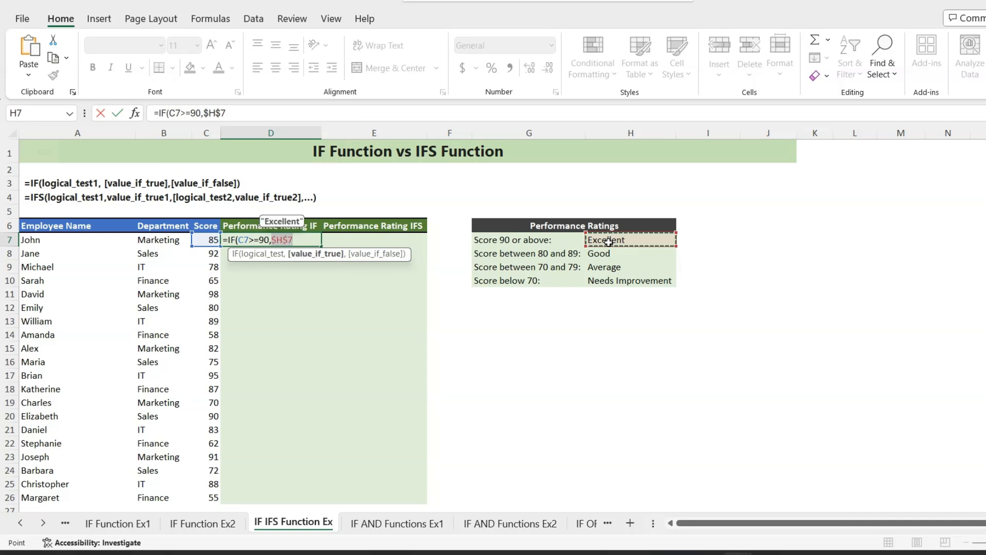
type(",")
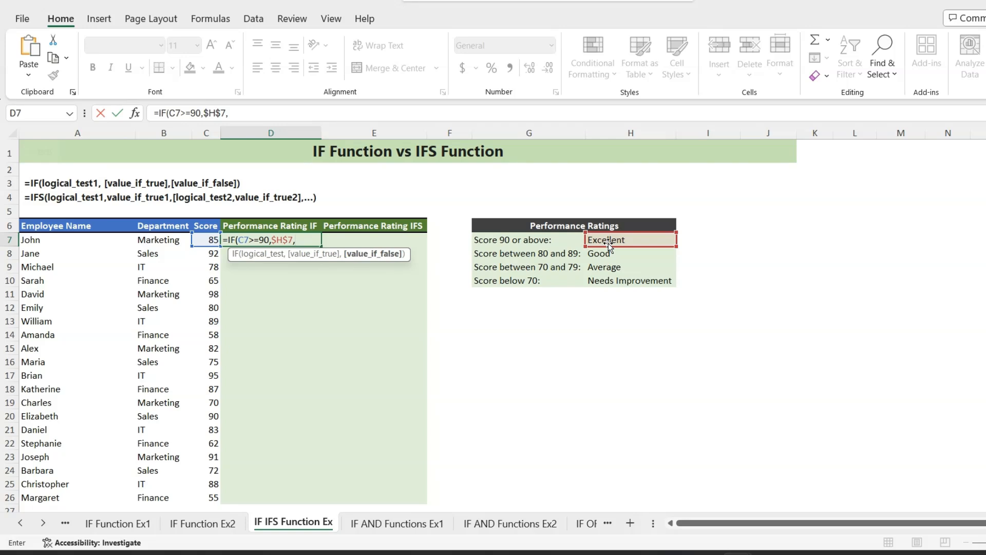
- Add a nested IF to the D7 formula that tests C7>=80 and returns the absolute reference $H$8
type("IF(")
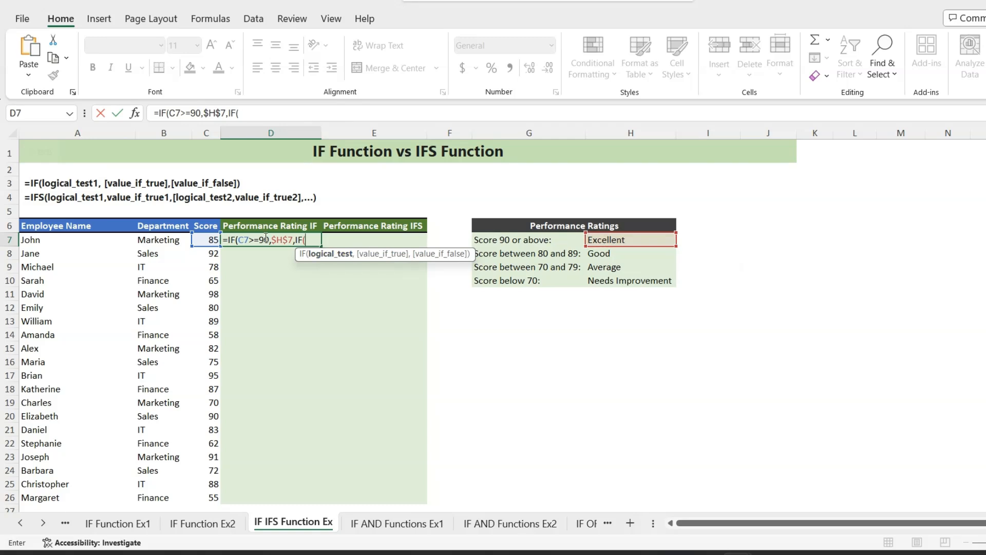
left_click(206, 241)
type(">")
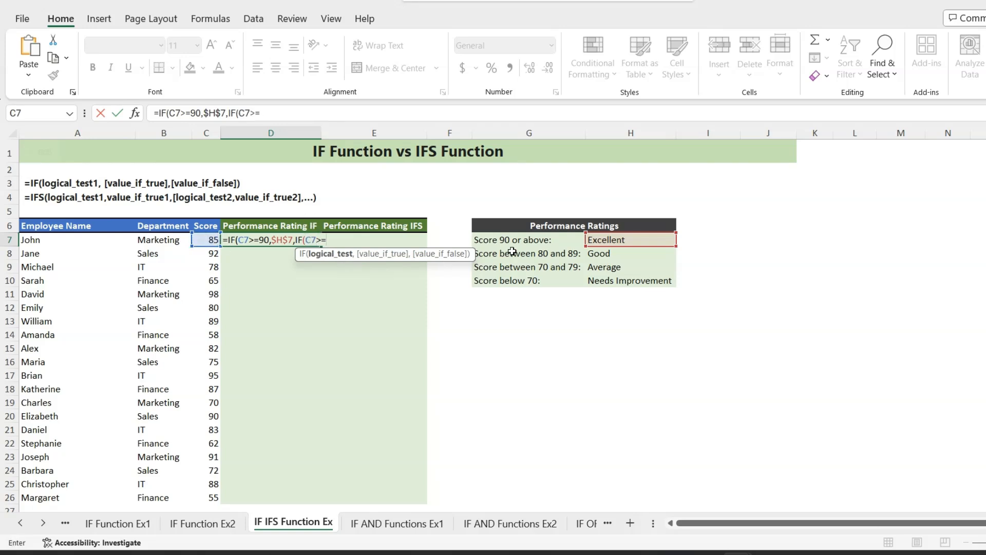
type("=90")
key("BackSpace")
key("BackSpace")
type("80,")
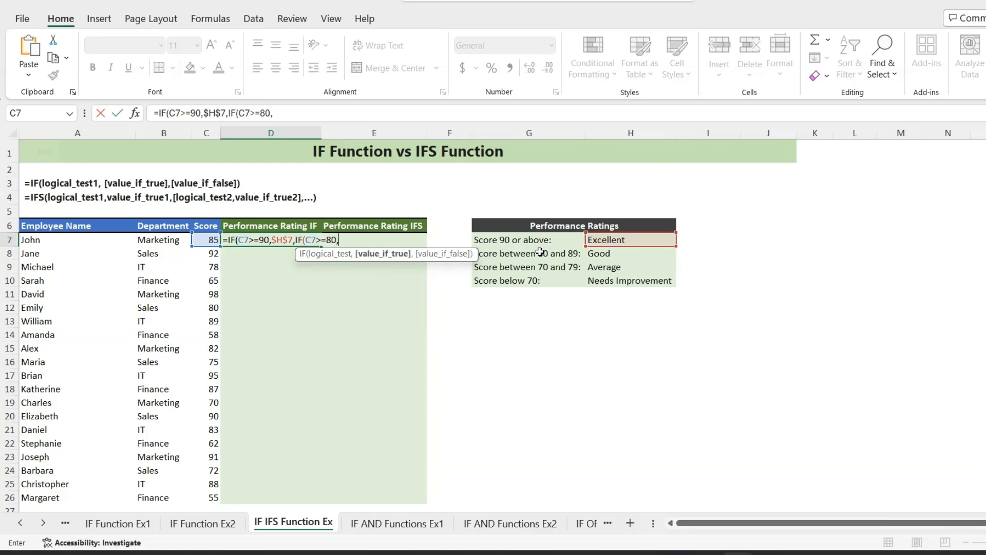
left_click(621, 256)
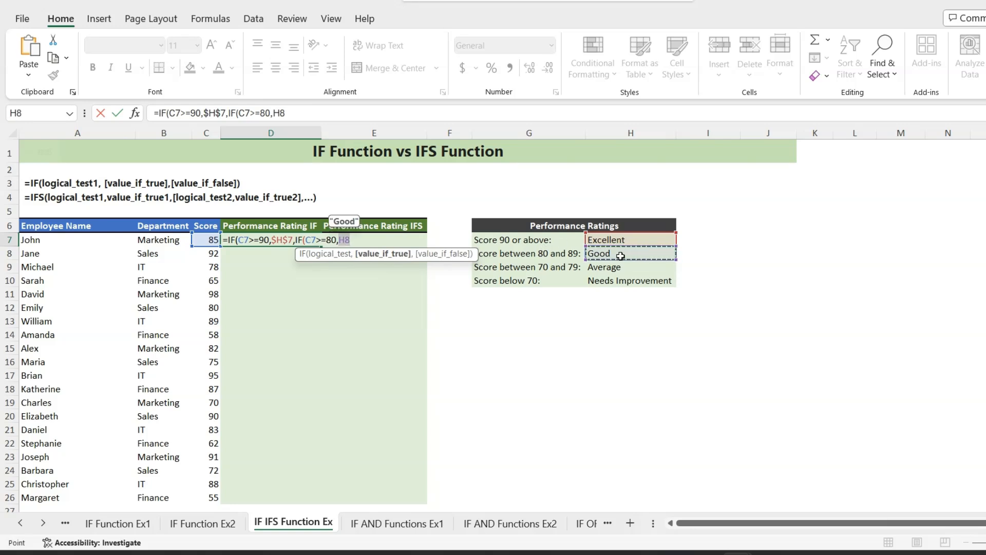
key("F4")
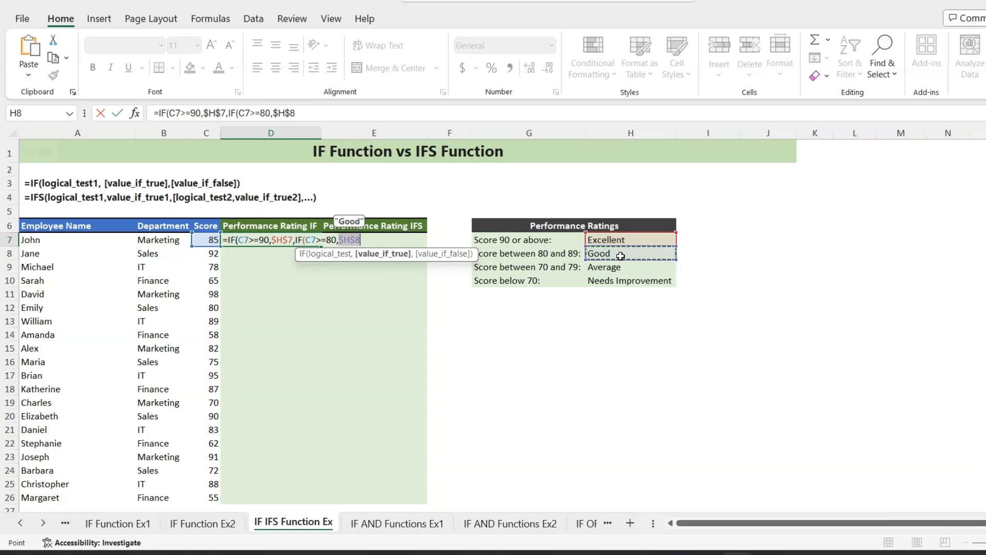
type(",")
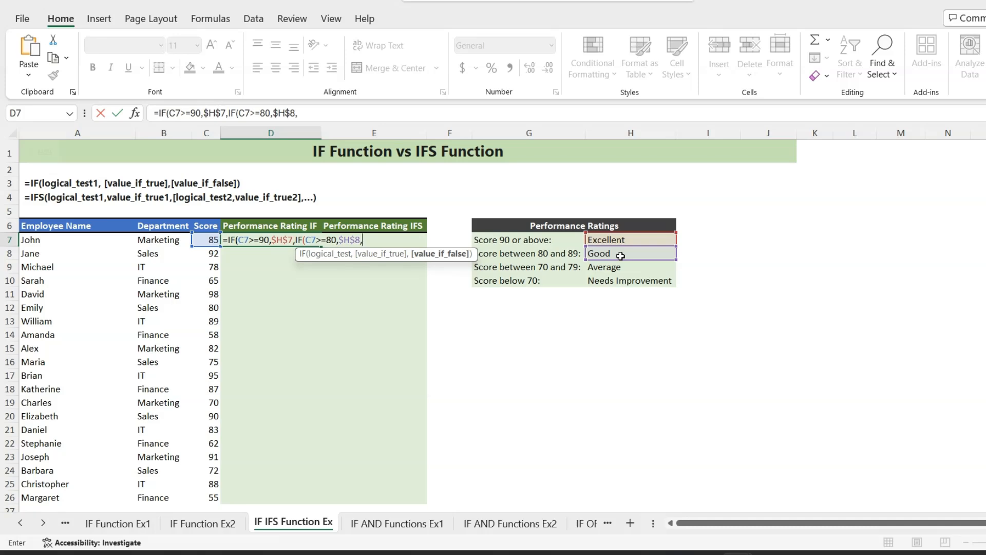
- Nest another IF in the D7 formula that tests C7>=70 and returns the absolute reference $H$9
type("IF(")
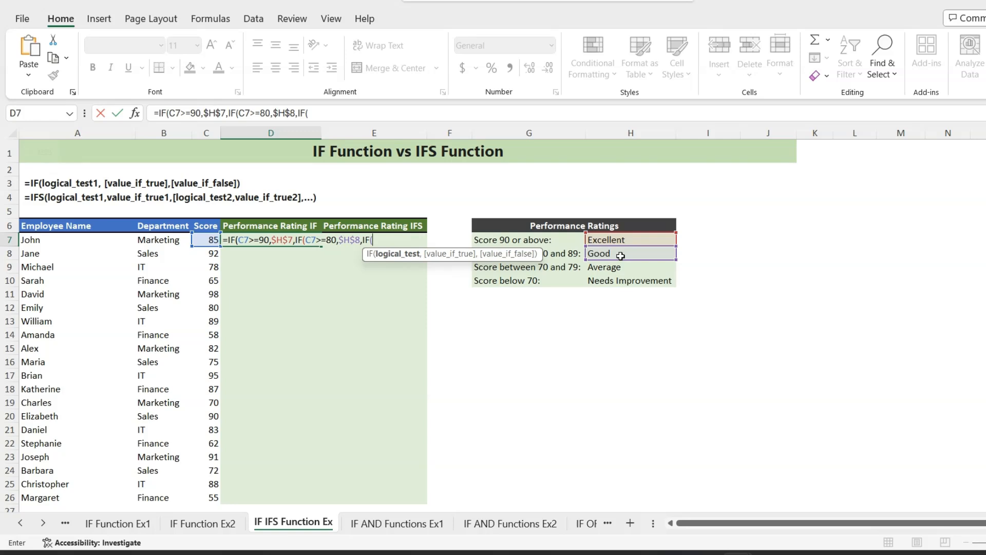
left_click(205, 239)
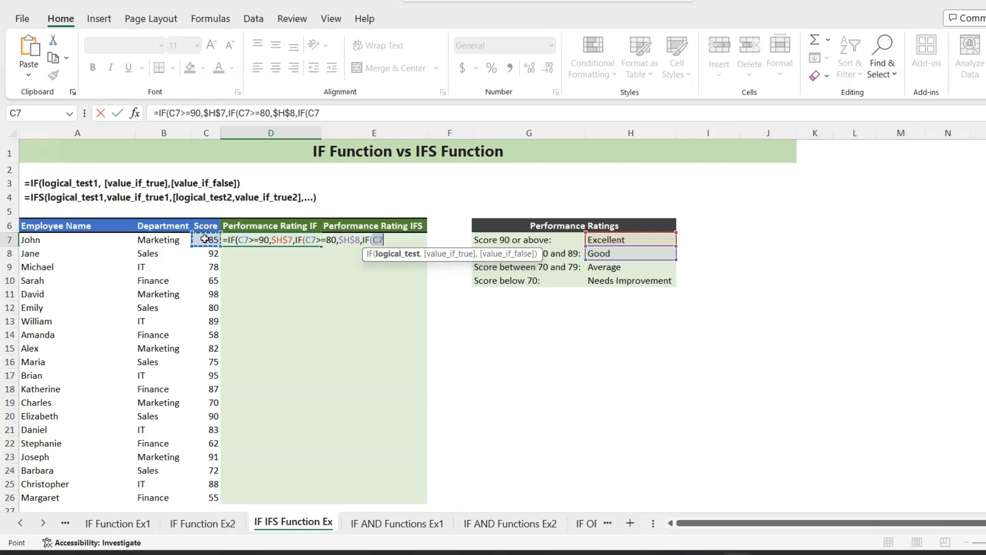
type(">=70")
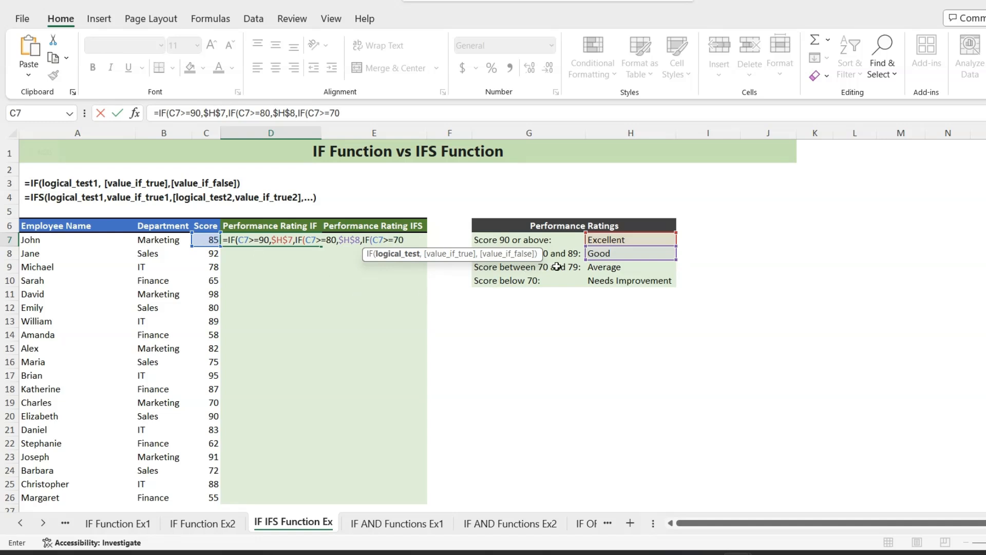
type(",")
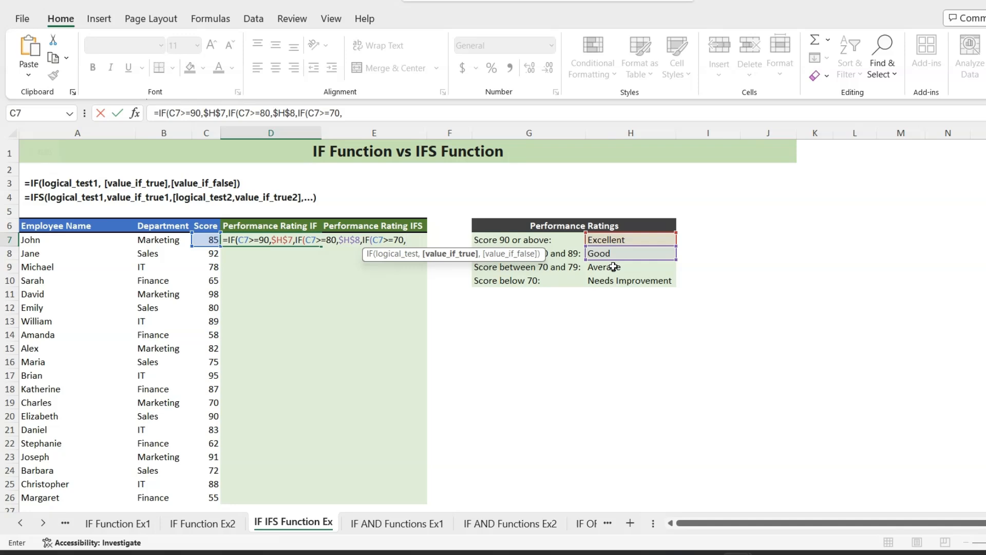
left_click(618, 267)
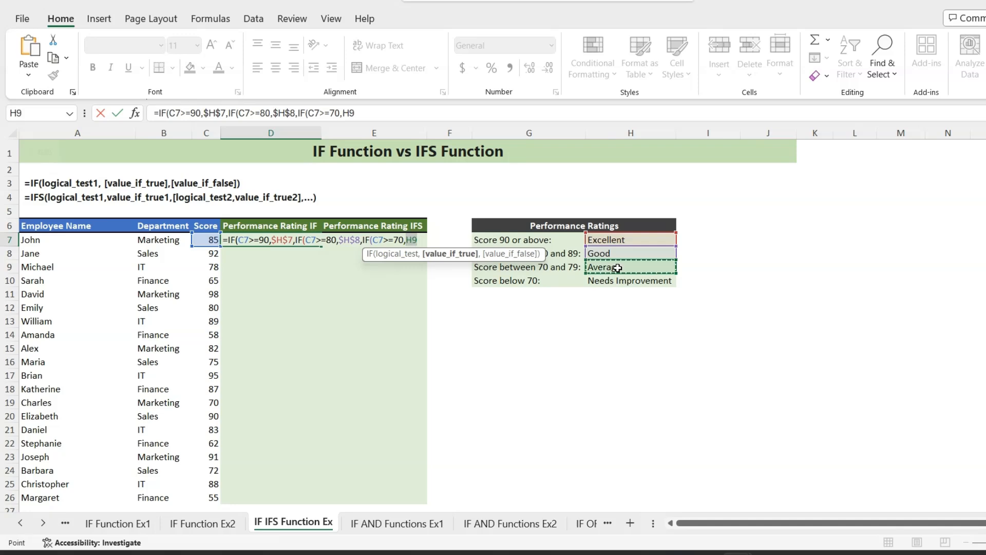
key("F4")
type(",")
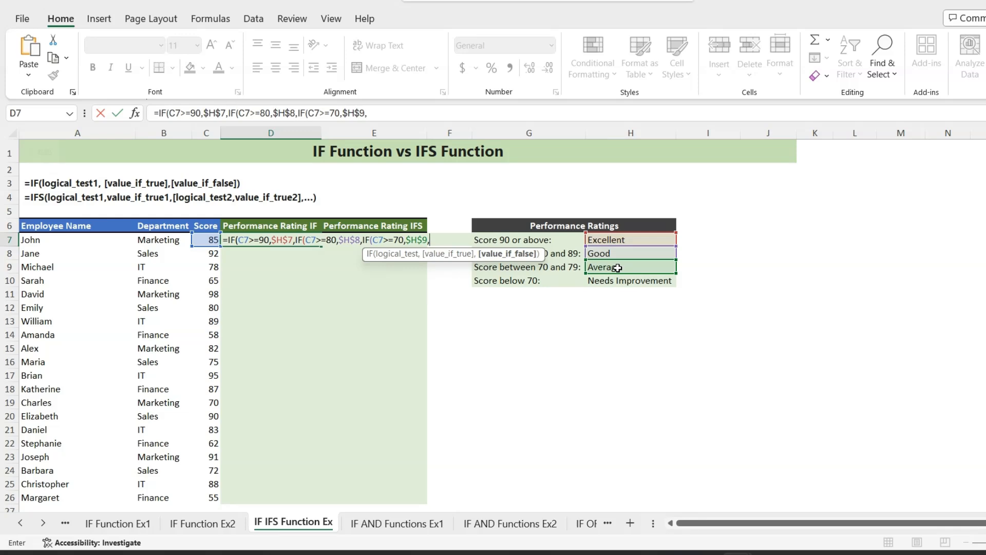
- Nest a final IF testing C7<70 that returns $H$10, otherwise "Not Found", then close all parentheses and enter the D7 formula
type("IF(")
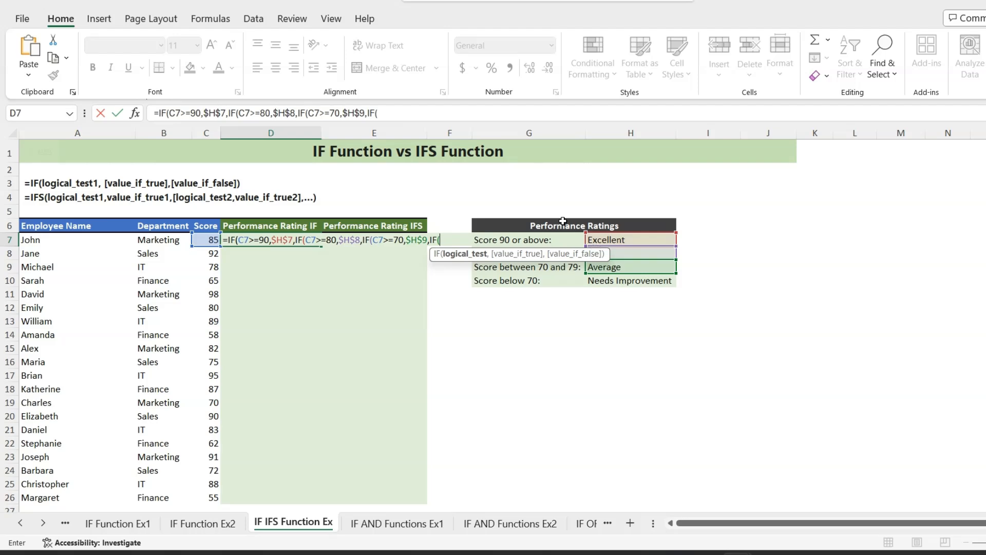
left_click(207, 240)
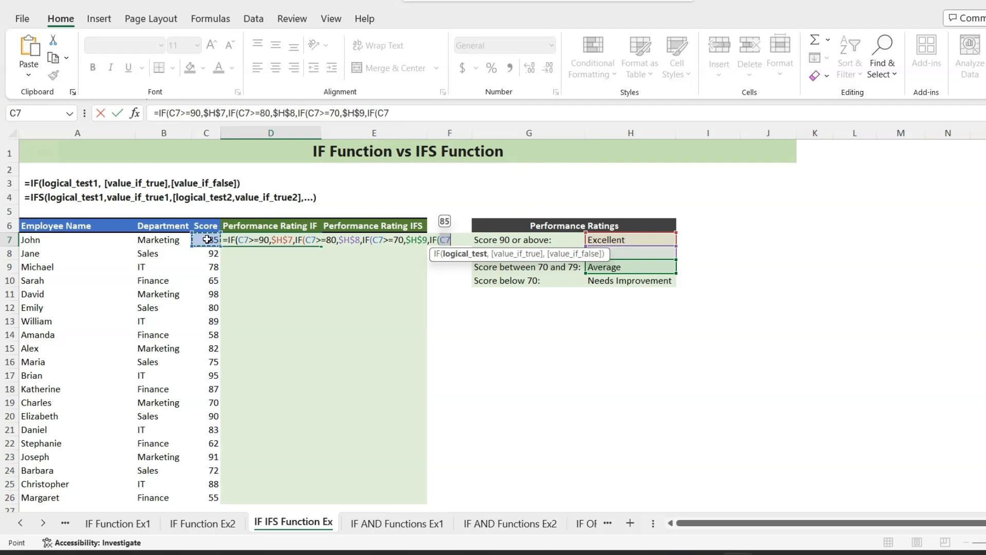
type("<70")
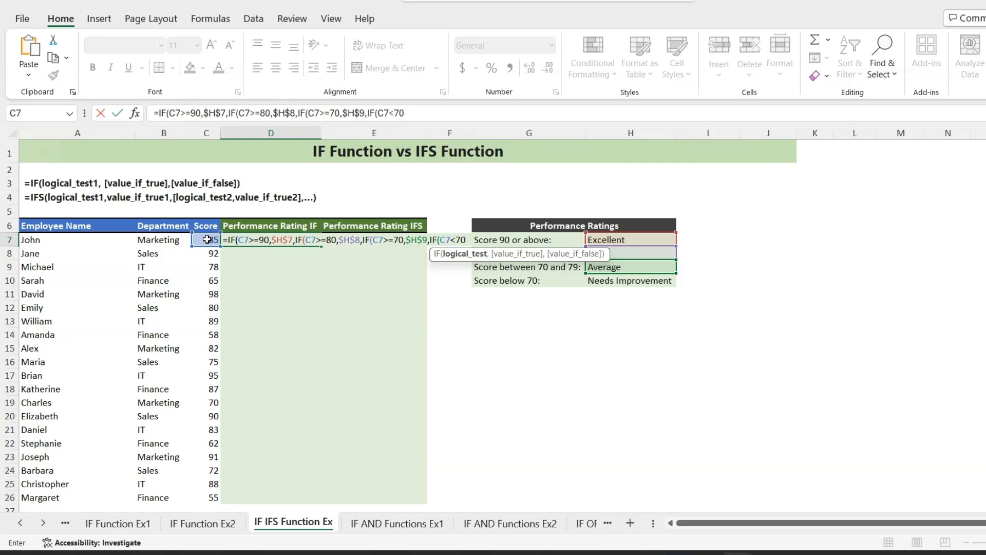
type(",")
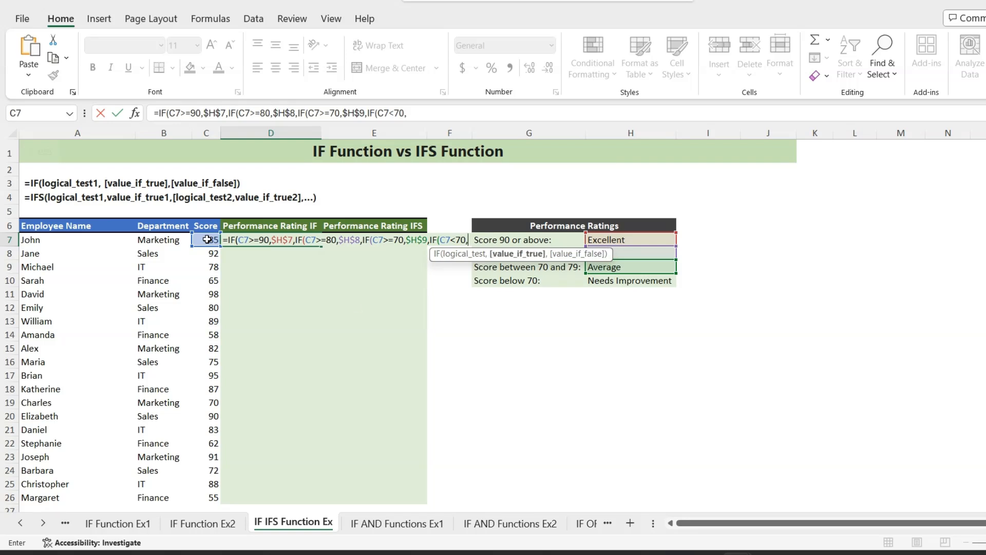
left_click(651, 280)
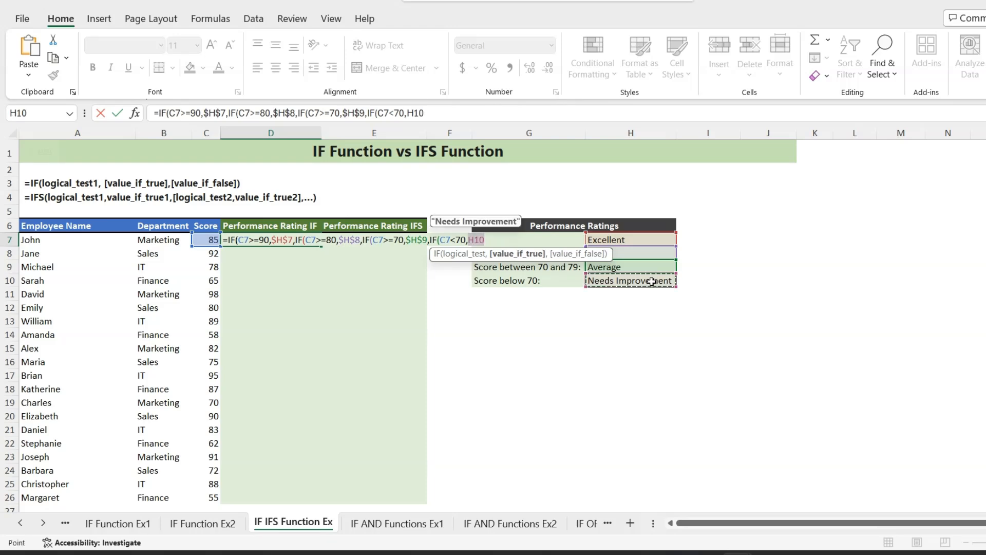
key("F4")
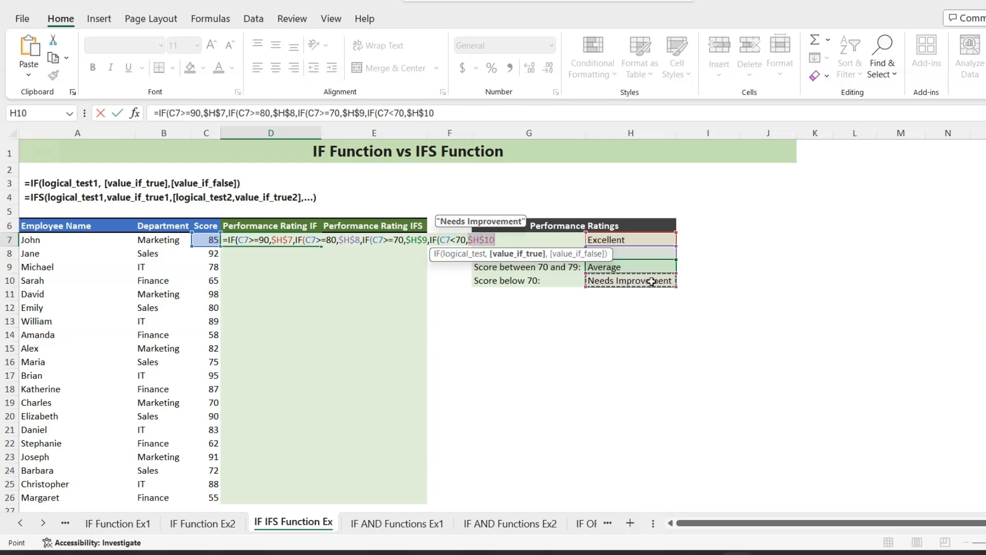
type(",")
type("\"Not")
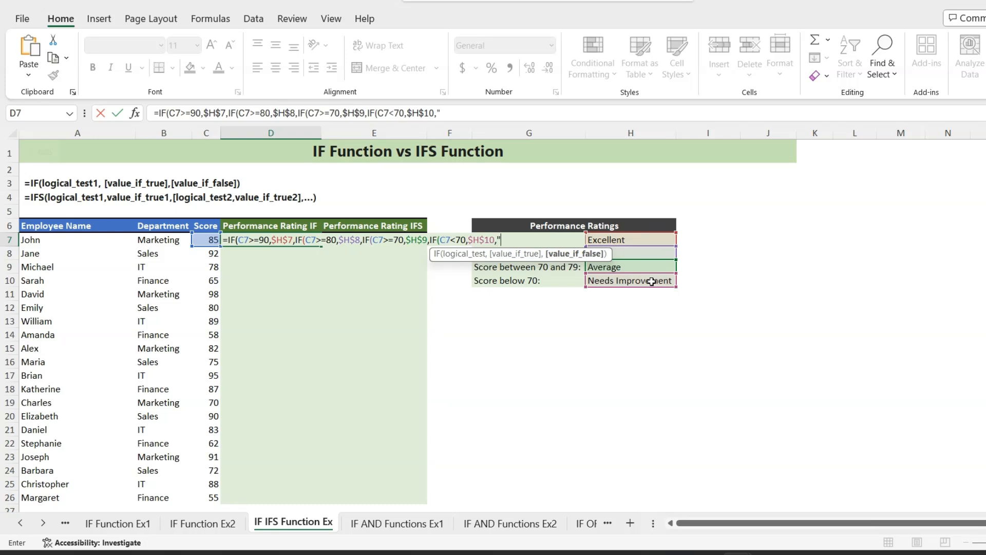
type(" Found")
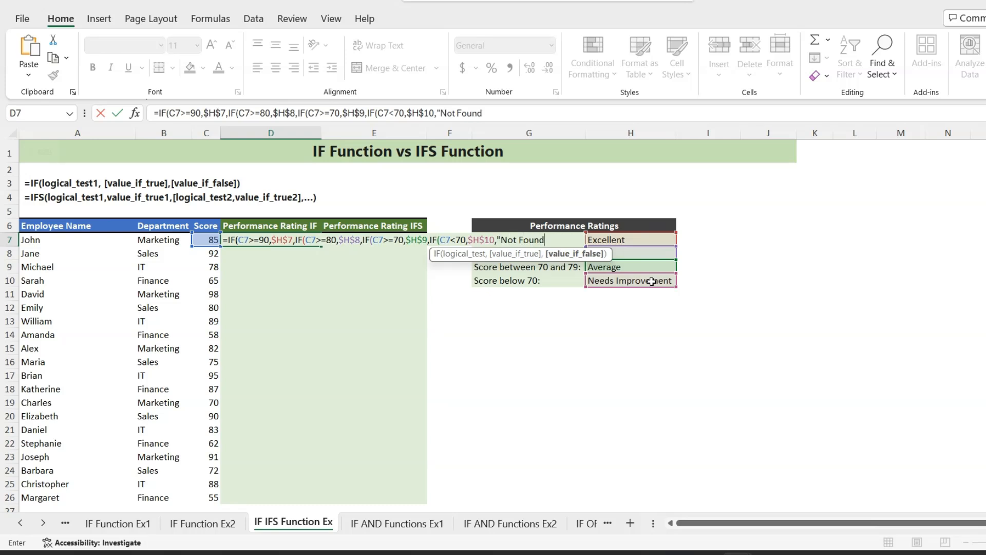
type("\")))")
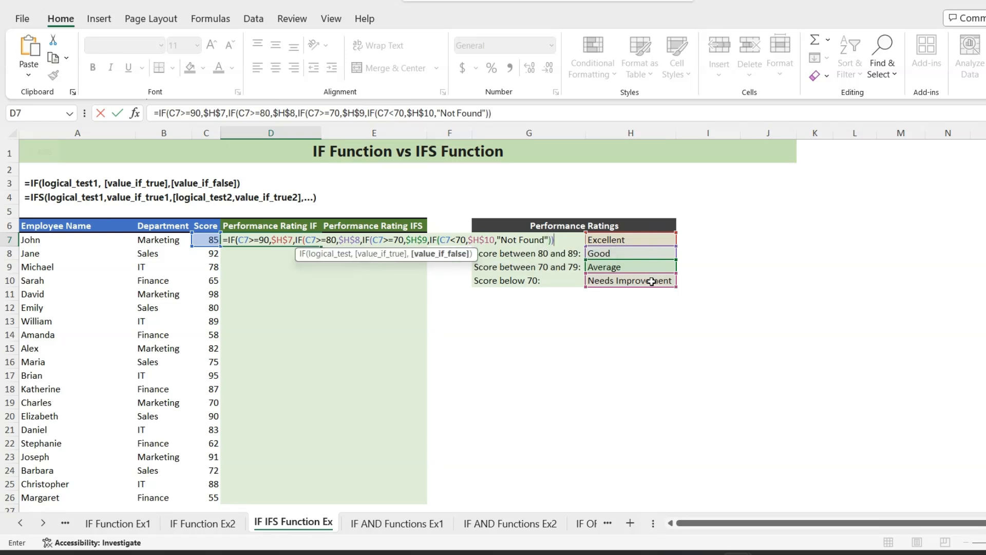
type(")")
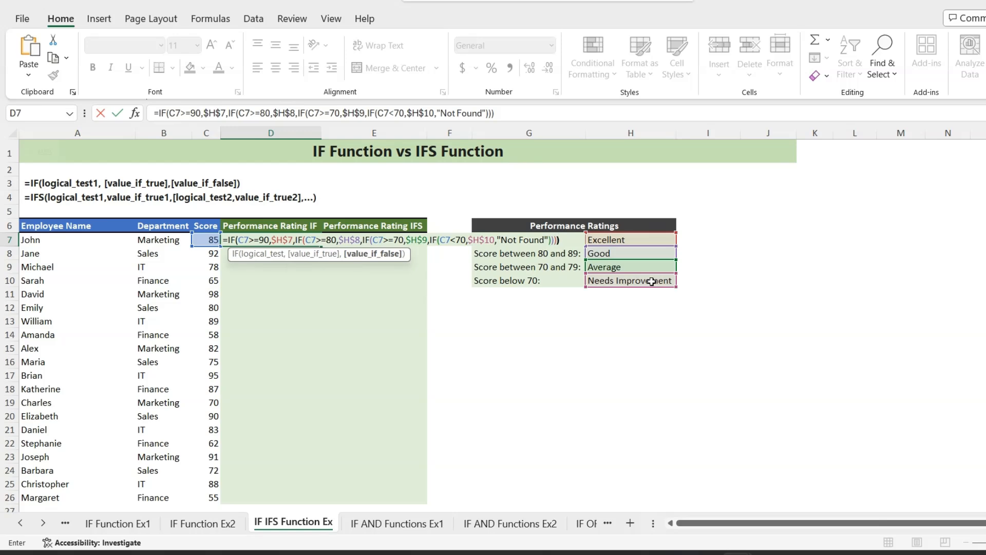
type(")")
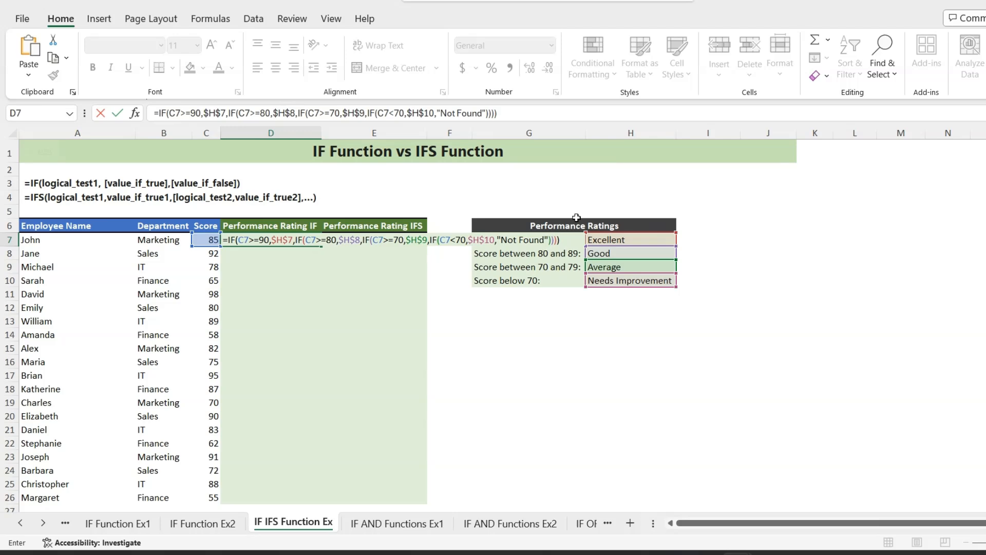
key("Return")
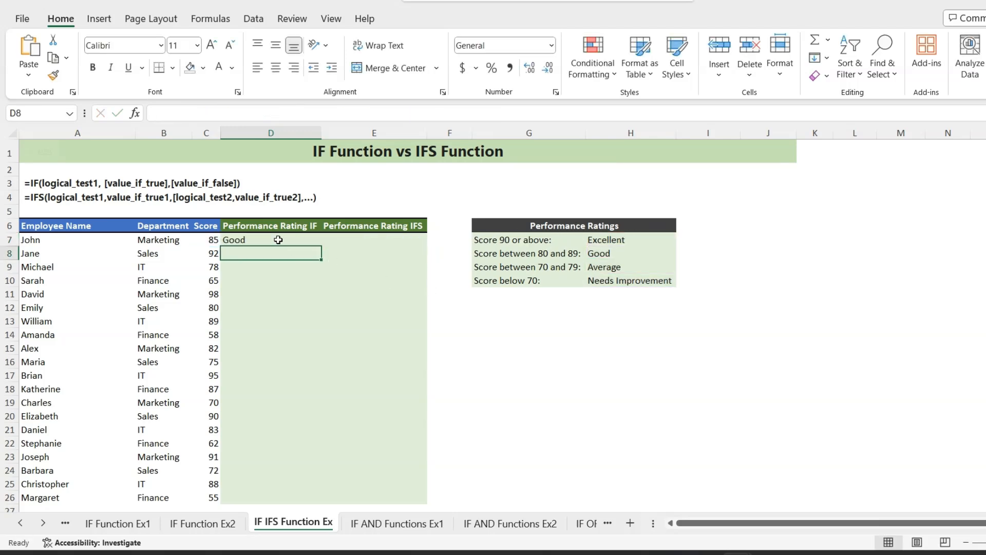
- Fill the nested IF formula from D7 down through D26 and reselect D7
left_click(314, 242)
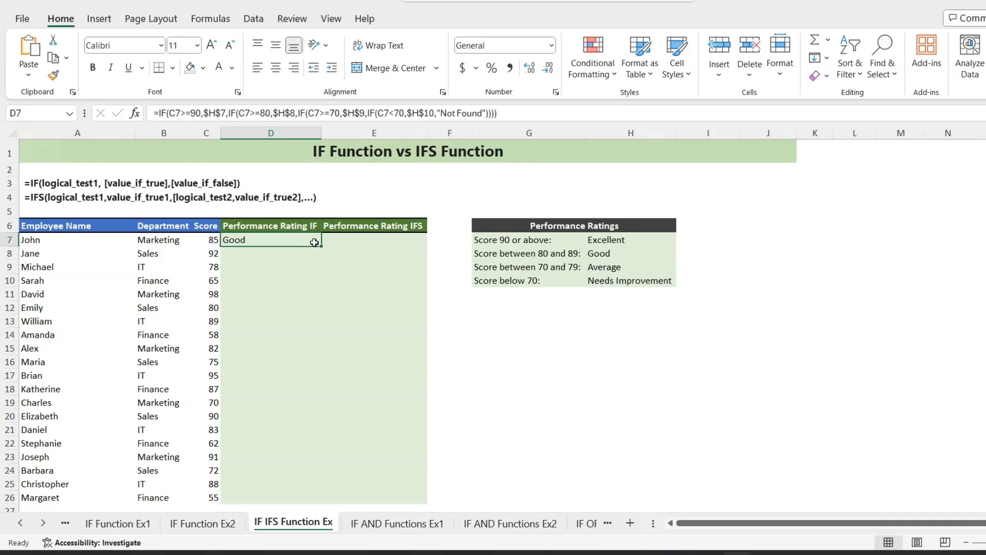
left_click_drag(321, 246, 321, 259)
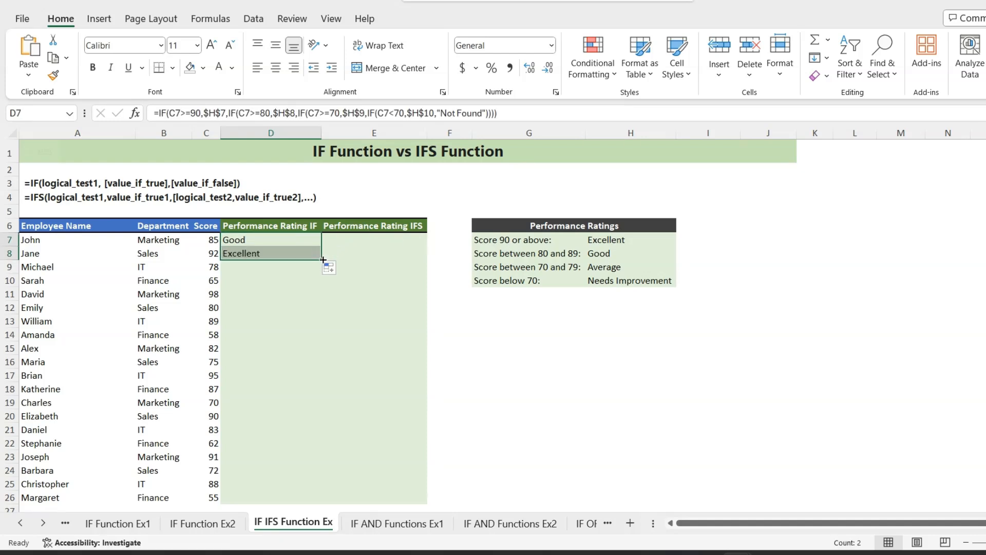
left_click_drag(323, 259, 324, 271)
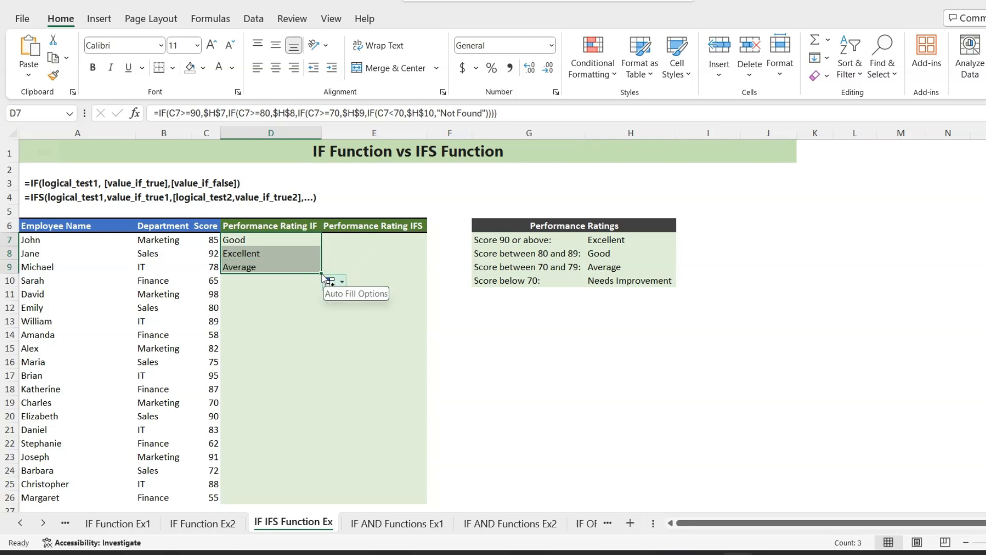
left_click_drag(322, 276, 317, 497)
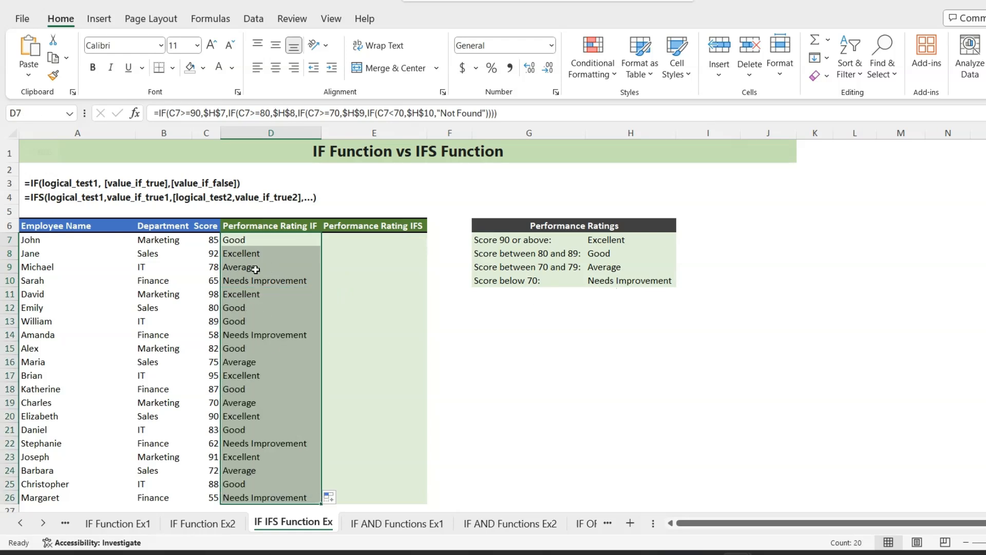
left_click(242, 242)
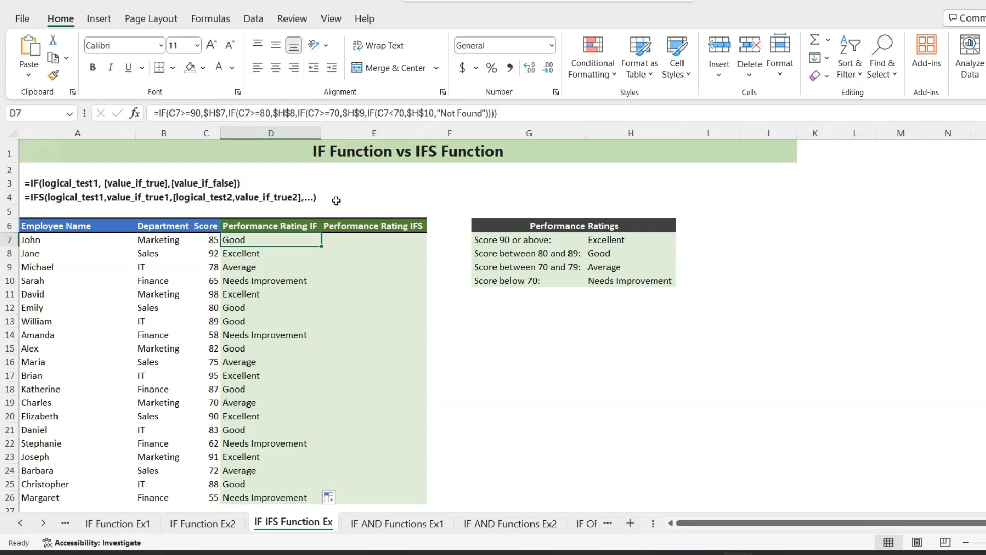
- Start an IFS formula in E7 that tests C7>=90 and returns the absolute reference $H$7
left_click(347, 242)
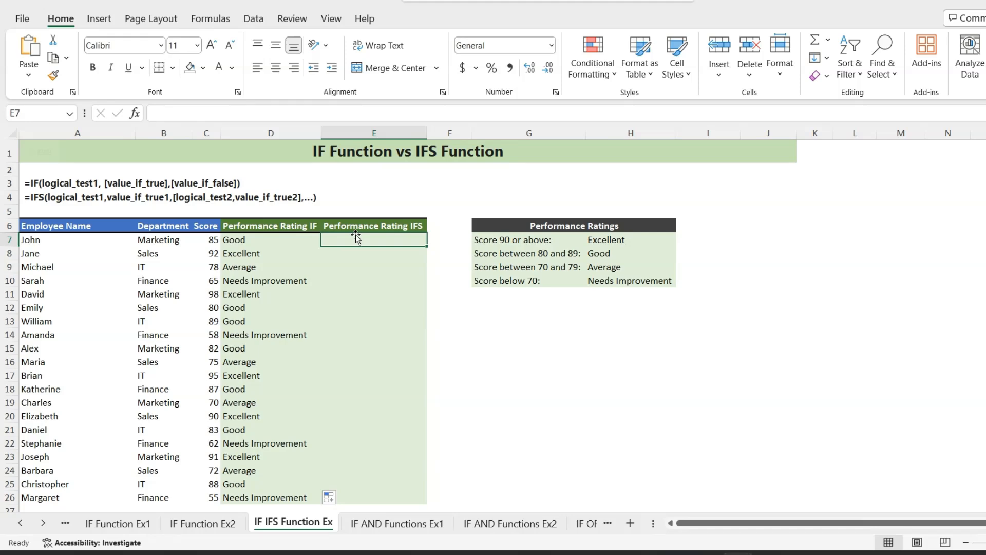
type("=IFS(")
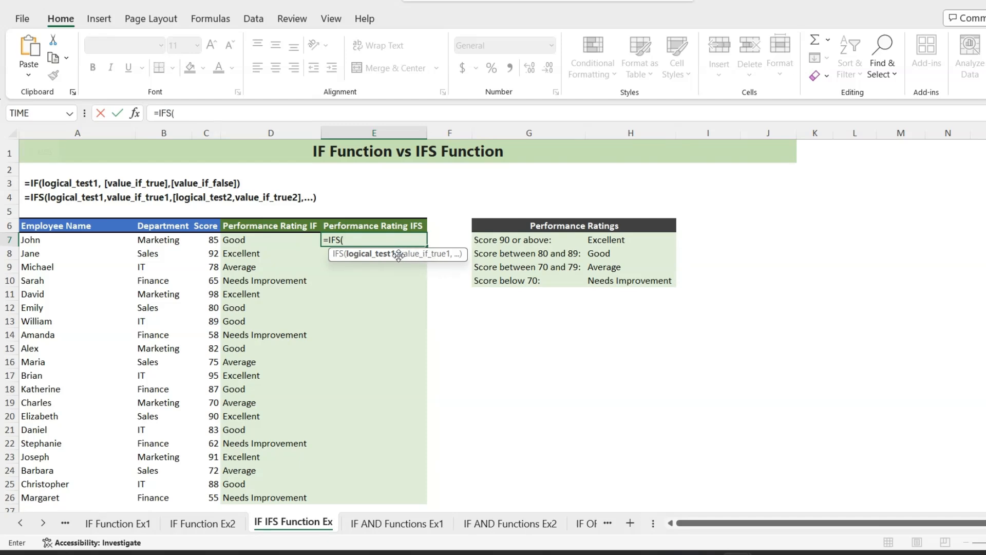
left_click(209, 240)
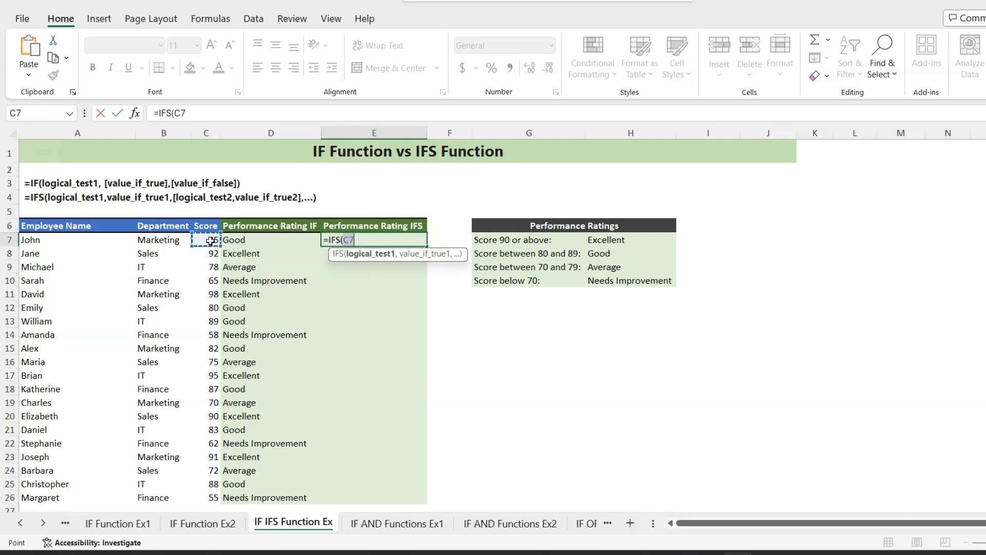
type(">=90,")
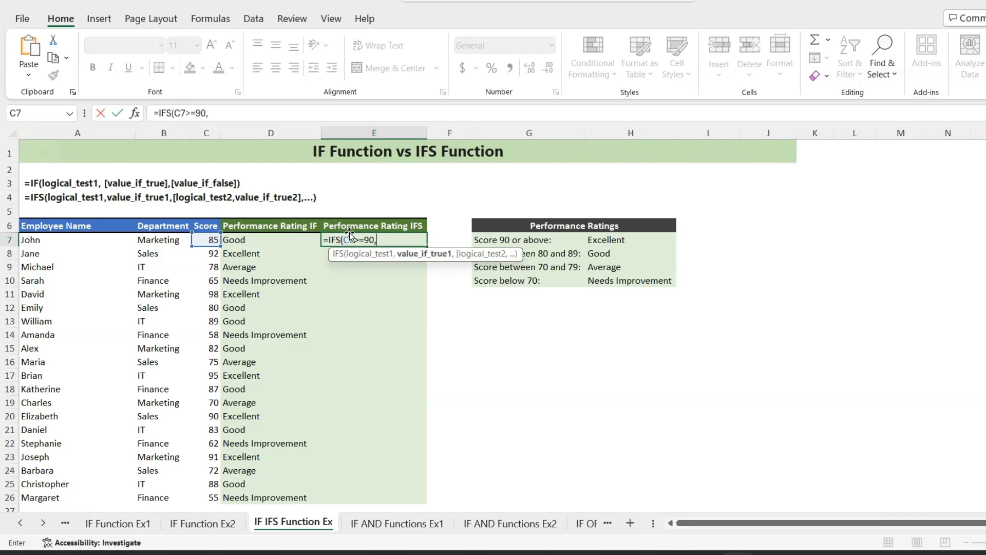
left_click(618, 244)
key("F4")
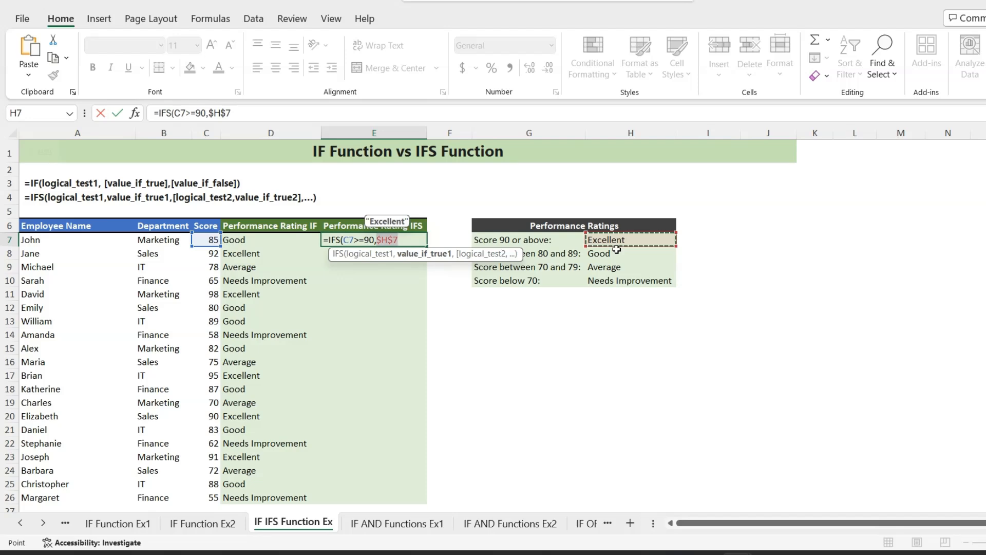
type(",")
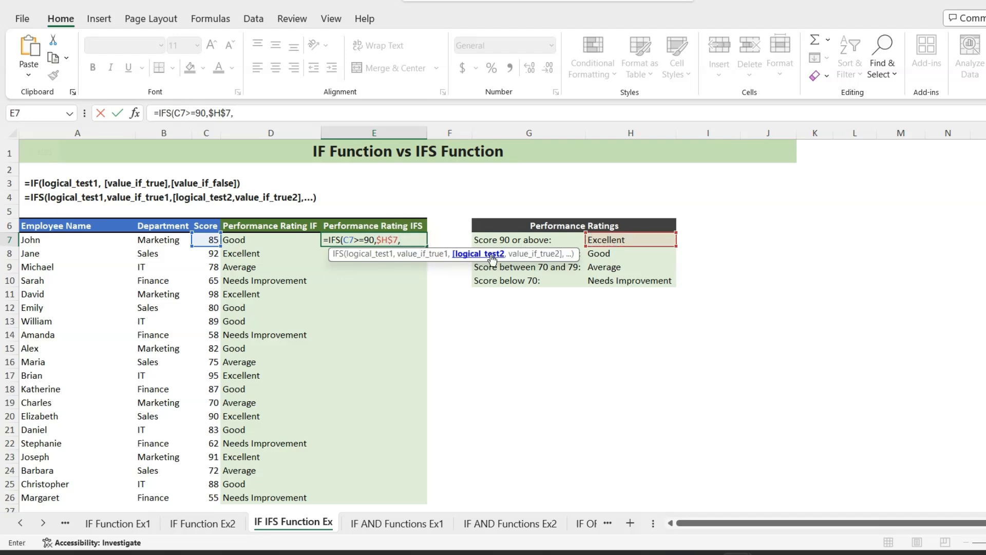
- Add a second condition to the E7 IFS formula that tests C7>=80 and returns $H$8
left_click(209, 239)
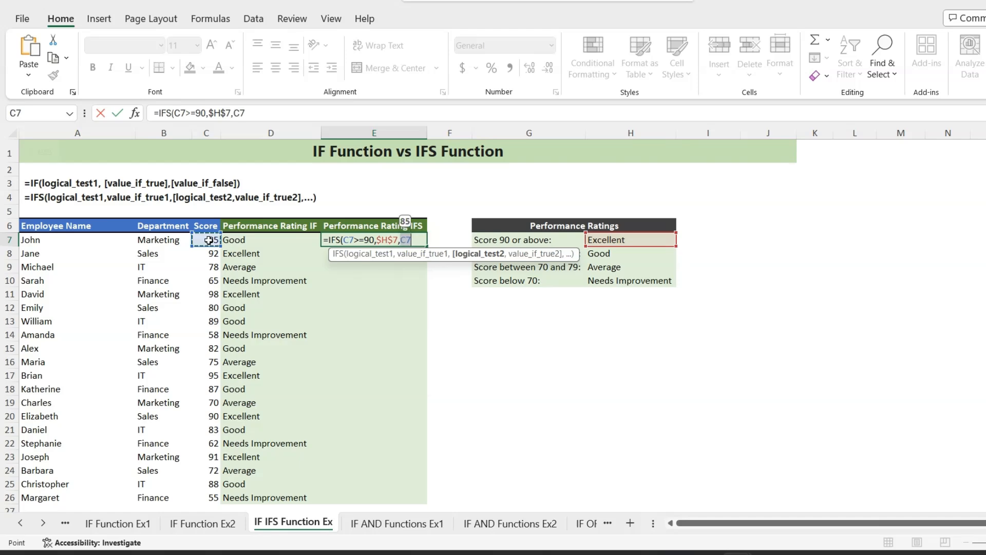
type(">=")
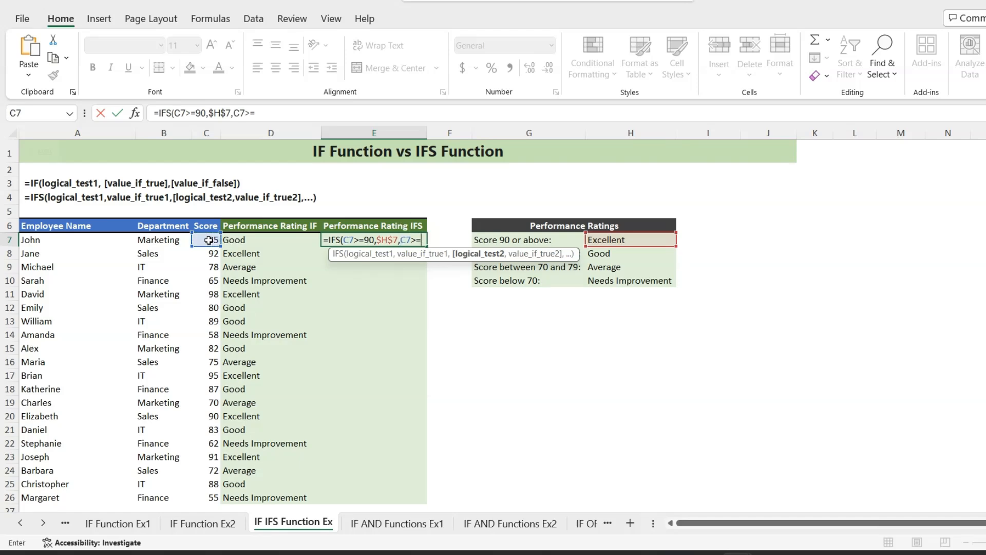
type("80,")
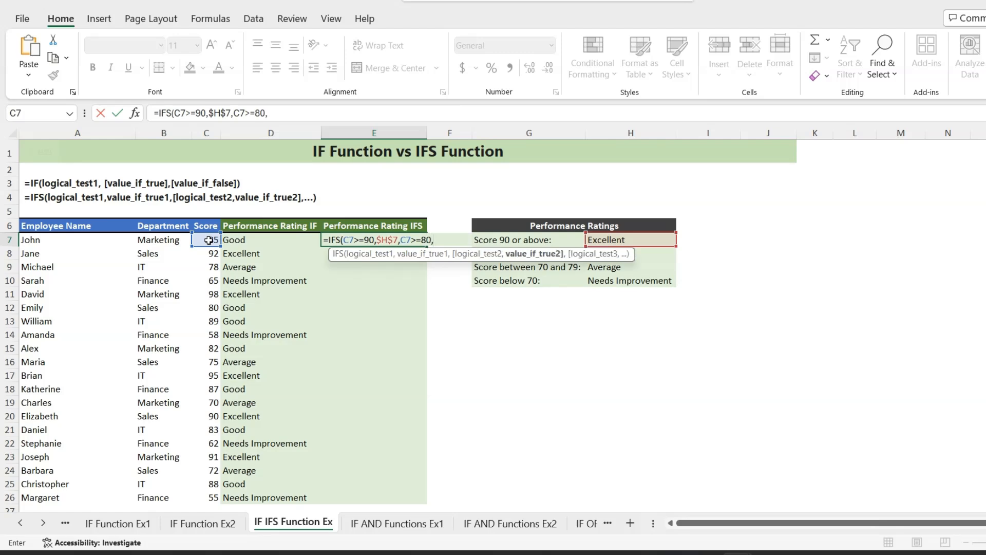
left_click(664, 258)
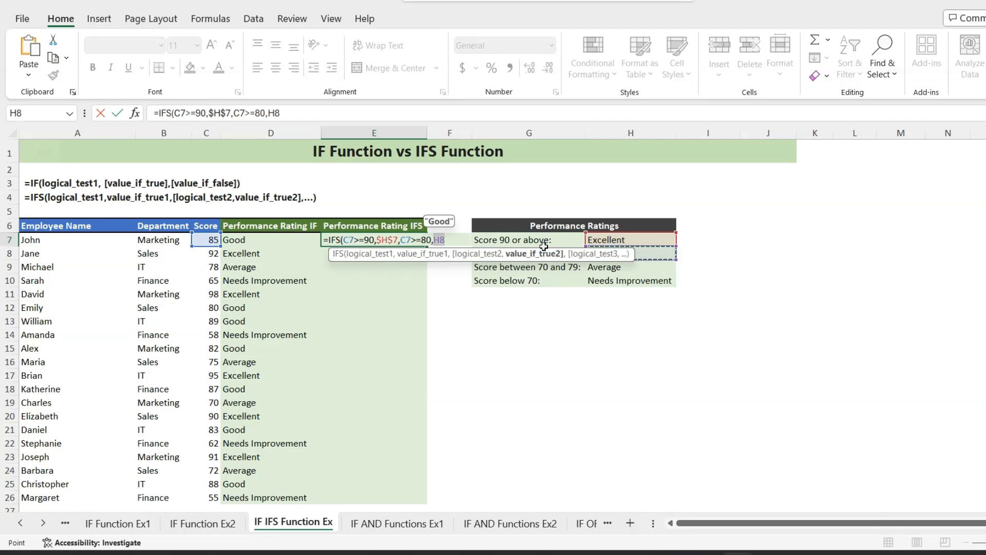
left_click_drag(543, 261, 549, 314)
key("F4")
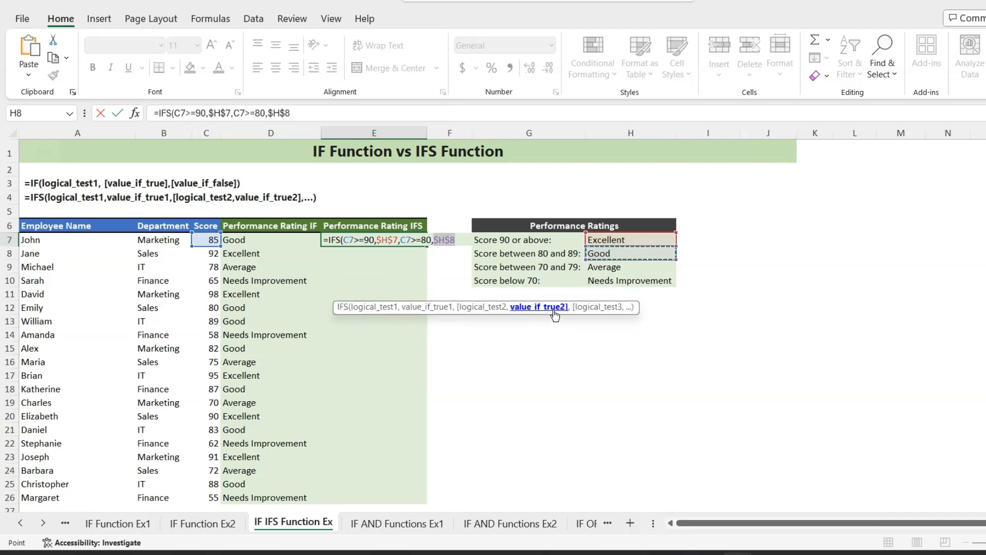
type(",")
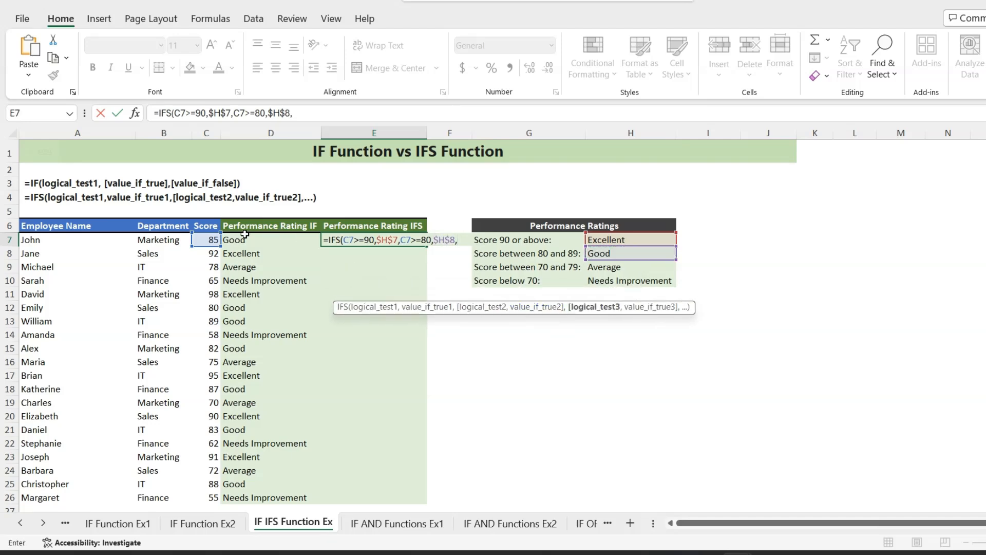
- Add a third condition to the E7 IFS formula that tests C7>=70 and returns $H$9
left_click(210, 241)
type(">")
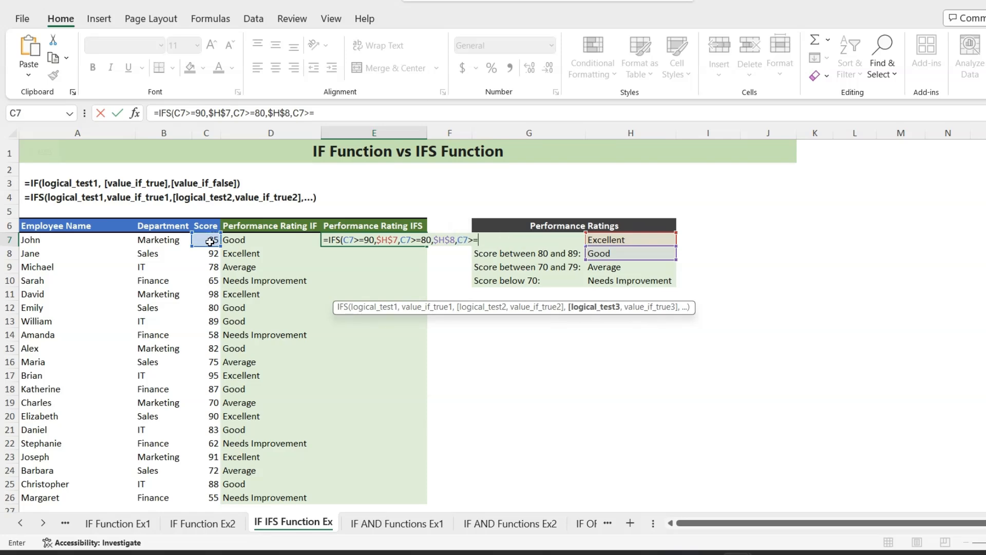
type("=70,")
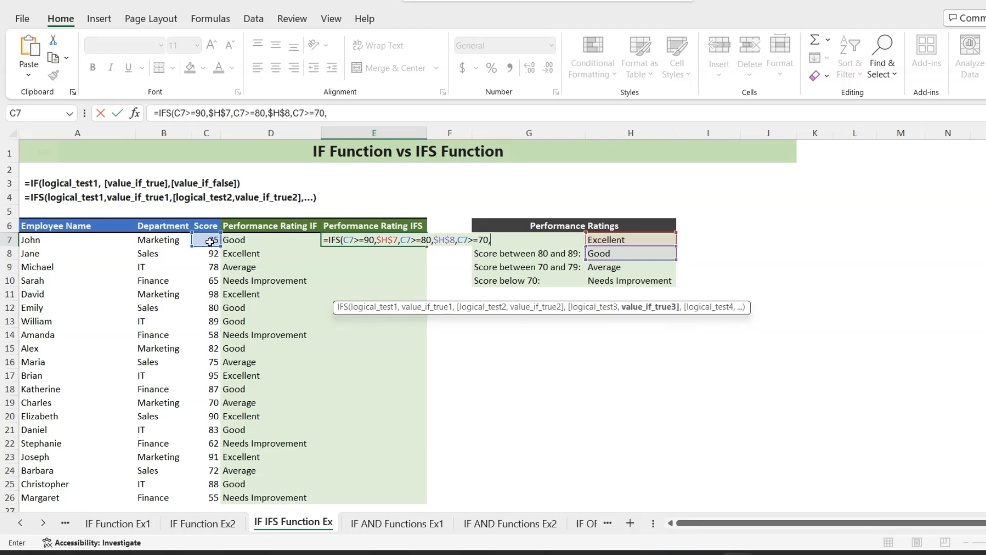
left_click(623, 268)
key("F4")
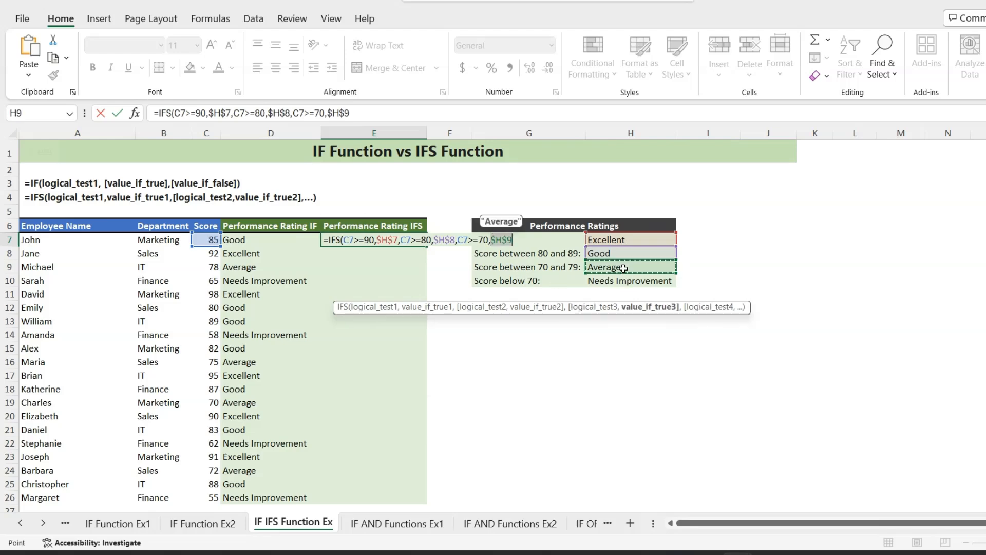
type(",")
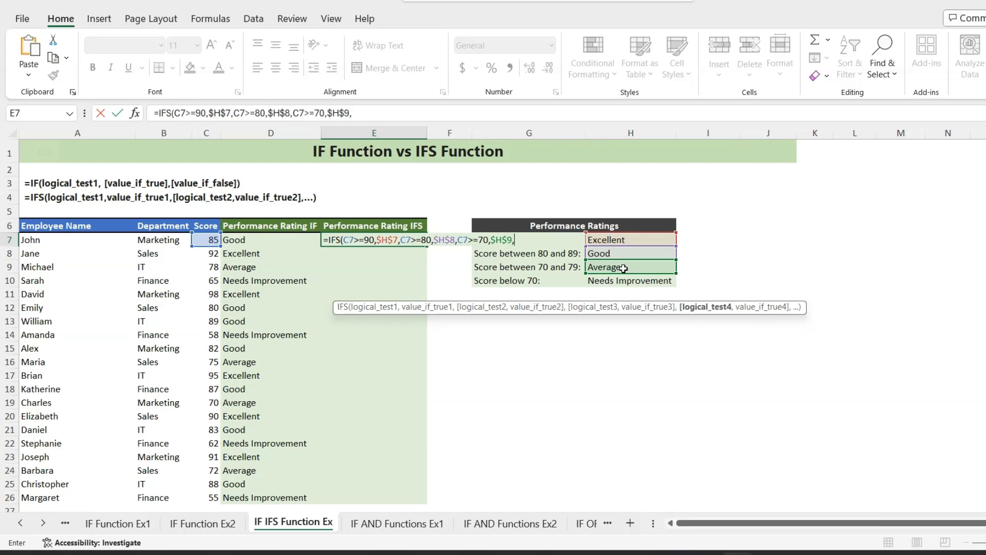
- Finish the E7 IFS formula with a fourth condition testing C7<70 that returns $H$10, and enter it
left_click(200, 240)
type("<")
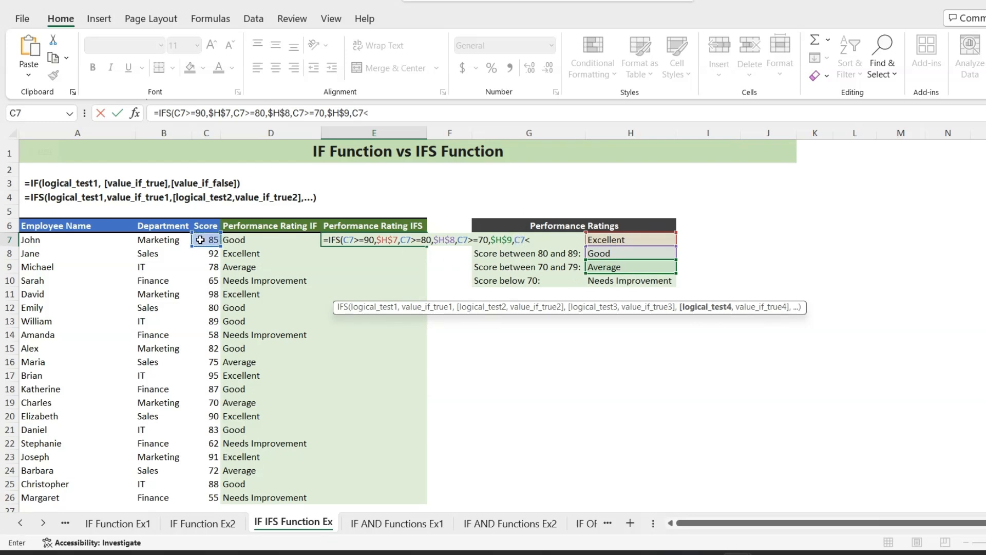
type("70,")
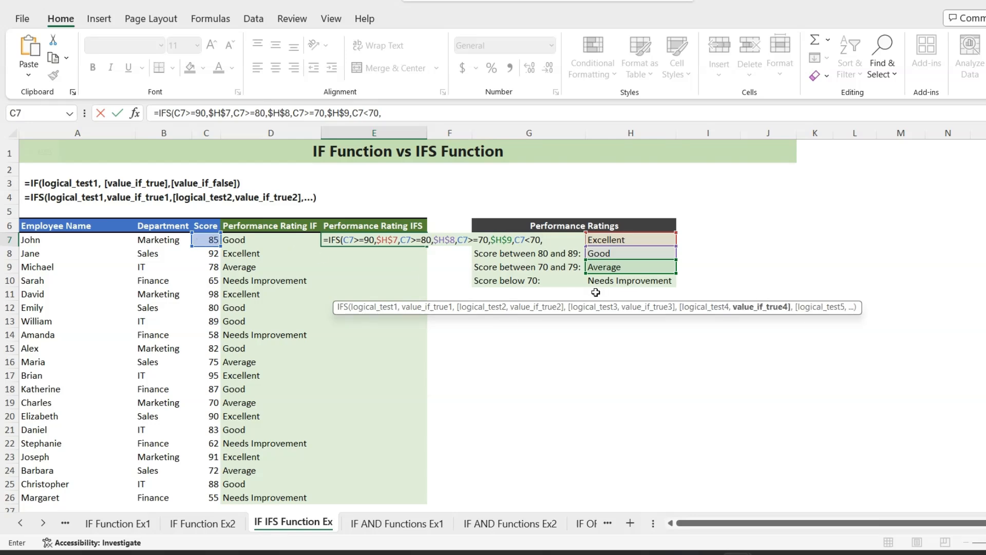
left_click(613, 282)
key("F4")
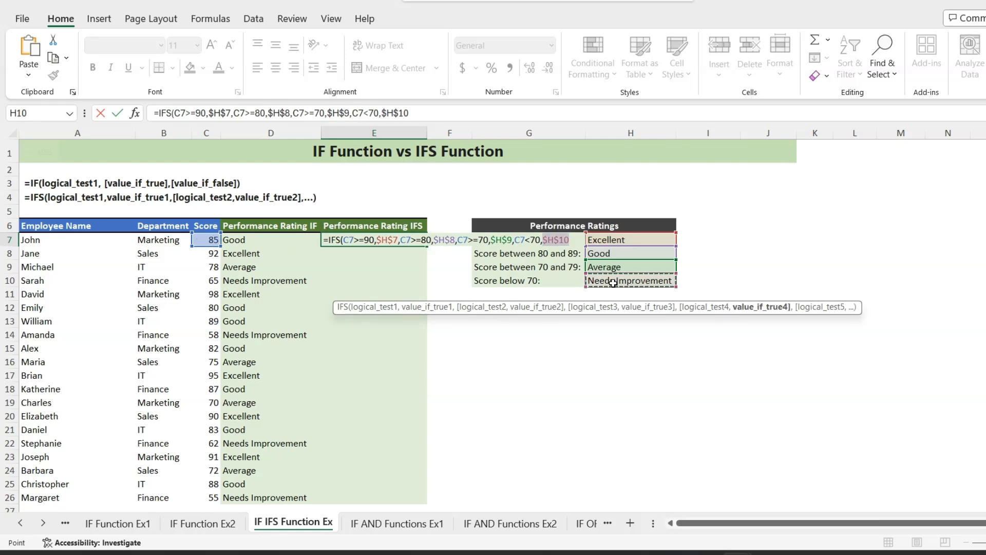
type(")")
key("Return")
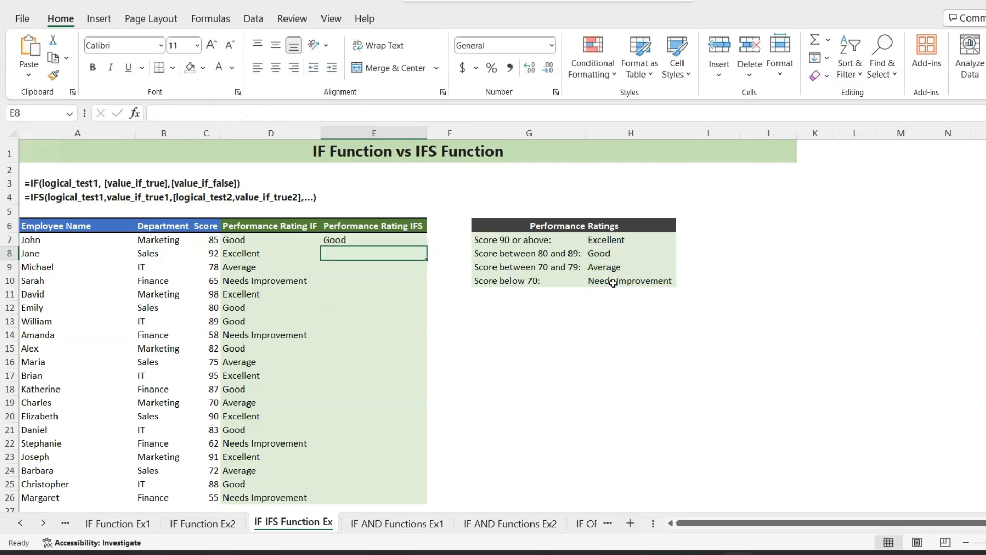
- Fill the IFS formula from E7 down through E26
left_click(409, 242)
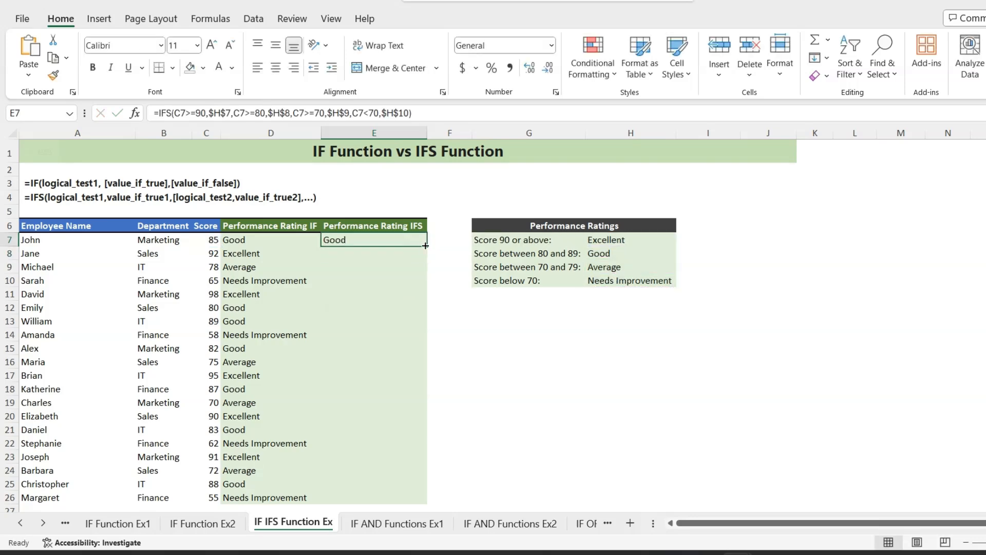
left_click_drag(426, 247, 399, 498)
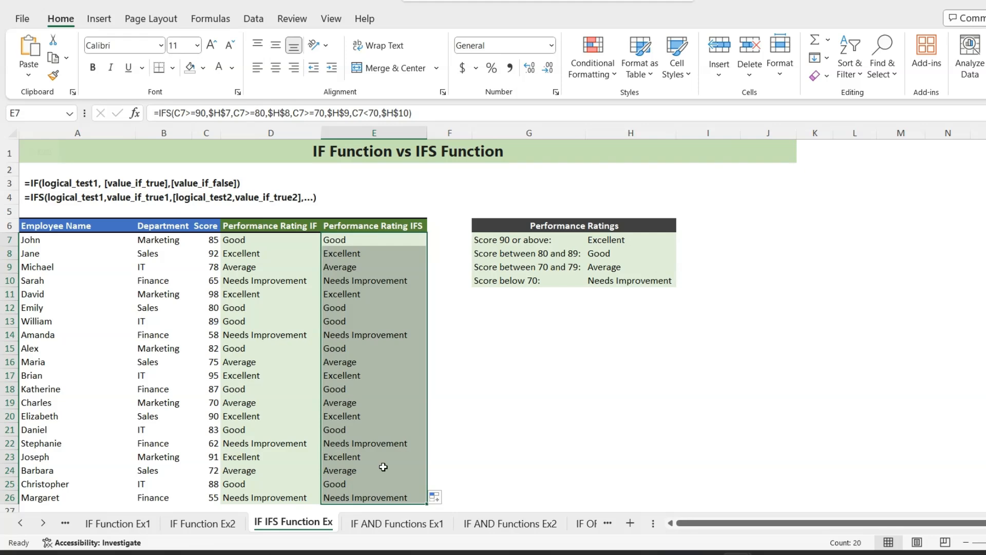
- Open the IF AND Functions Ex1 sheet and begin a formula in D7 with an AND function nested inside IF
left_click(410, 528)
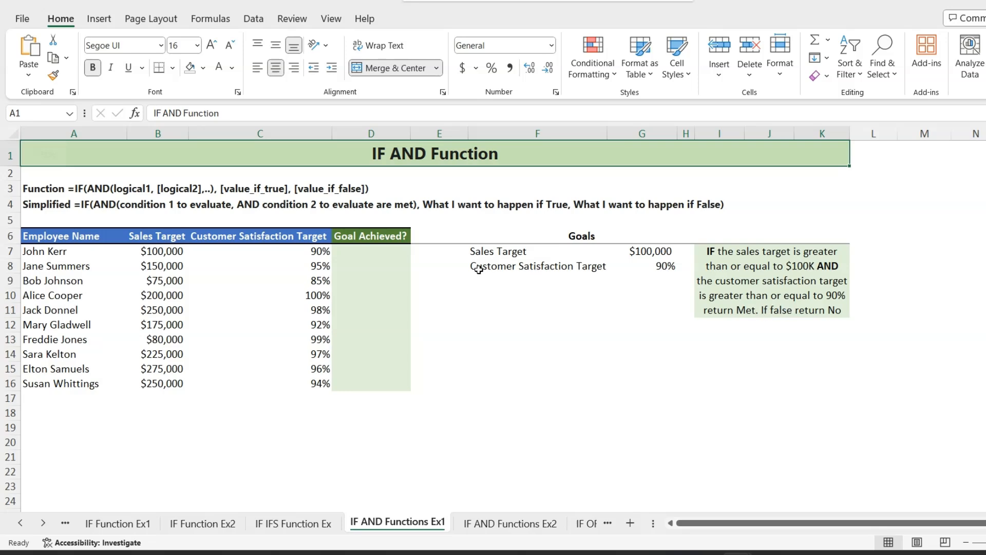
left_click(366, 252)
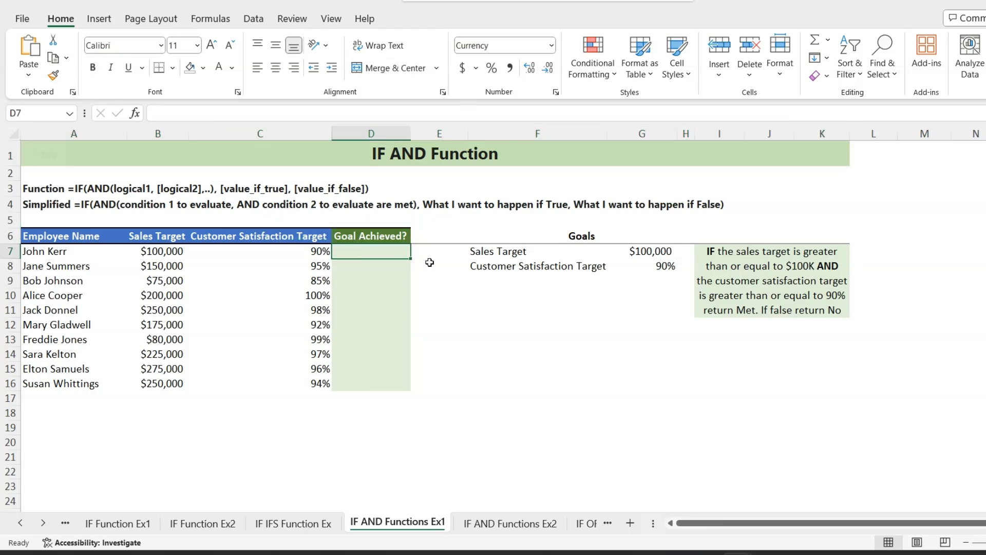
type("=if")
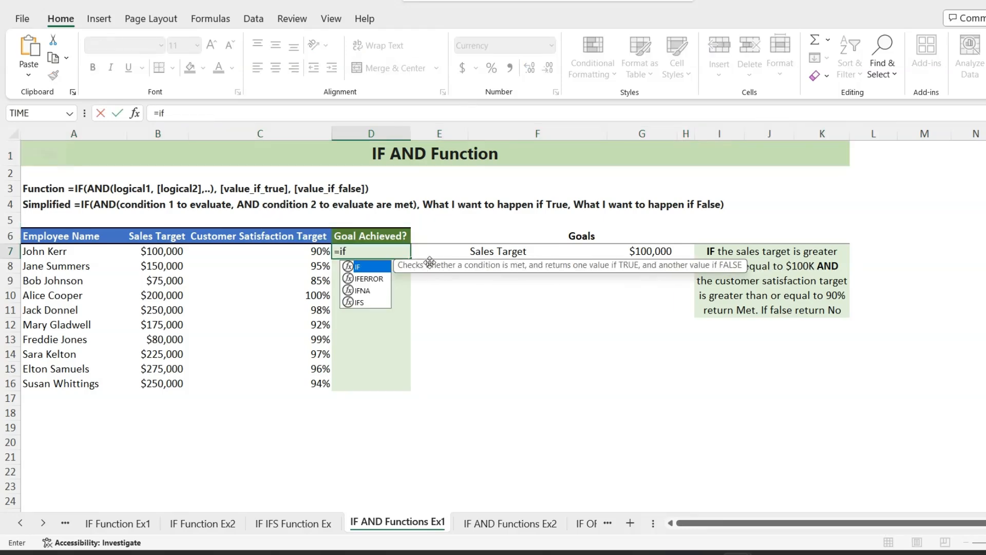
key("Tab")
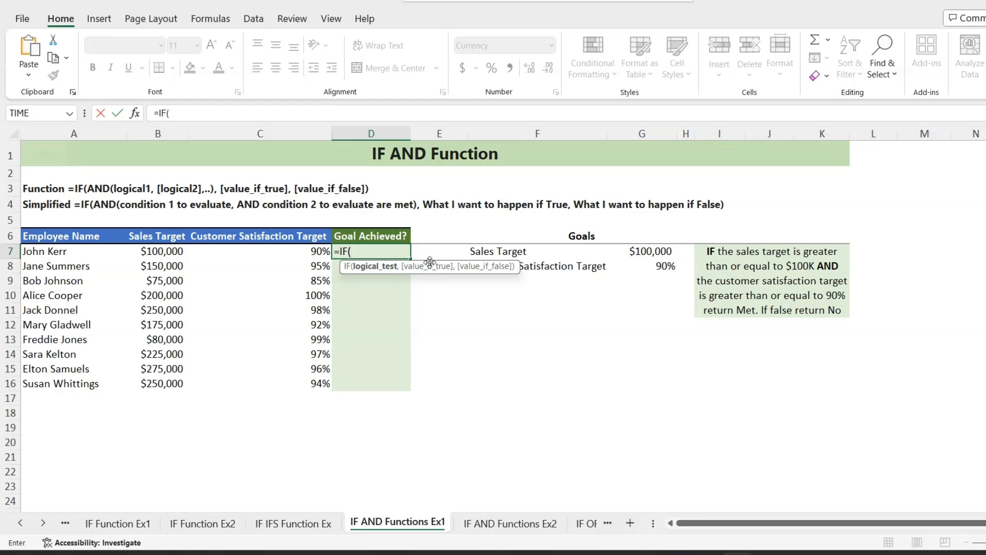
type("and")
key("Tab")
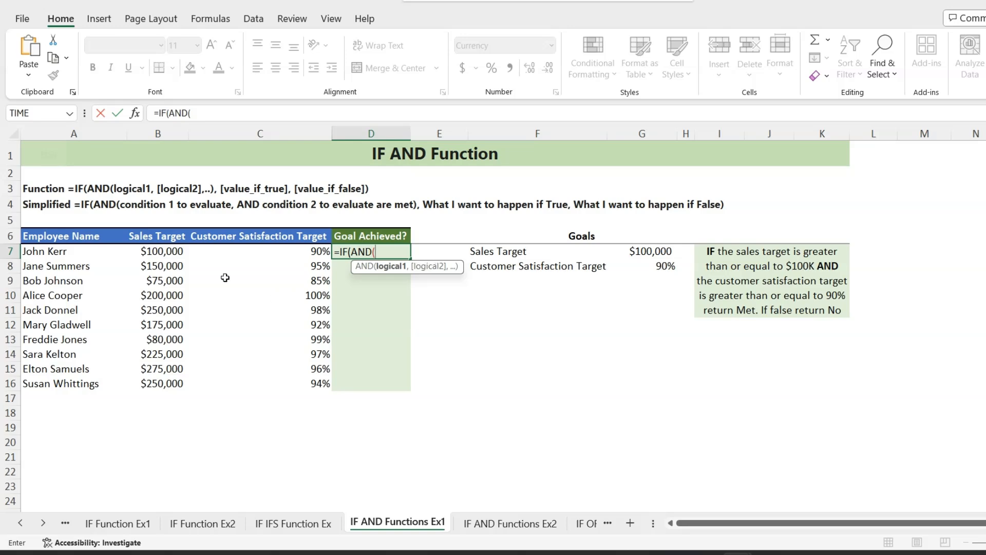
- Enter B7>=G7 as the first AND condition in the D7 formula, comparing the employee's sales with the sales target
left_click(170, 252)
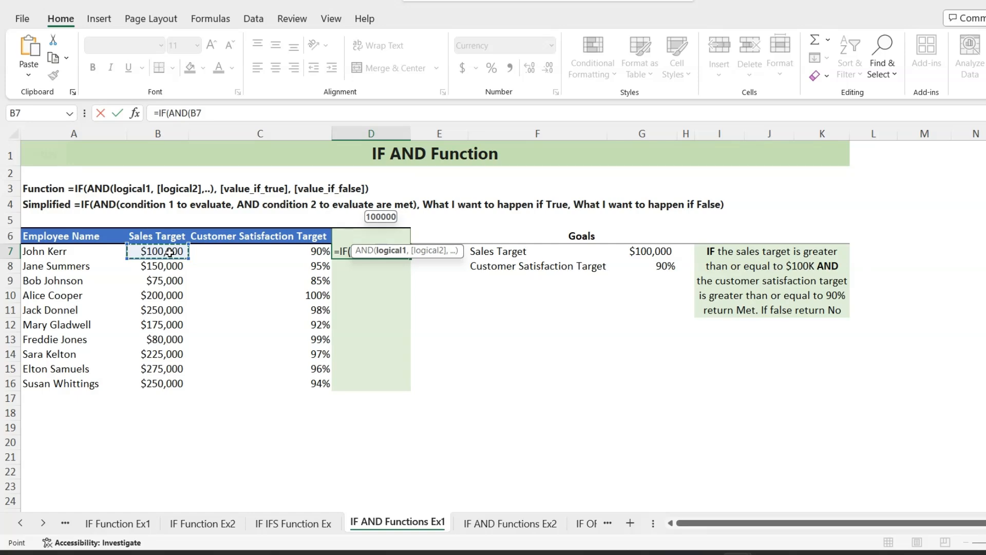
type(">")
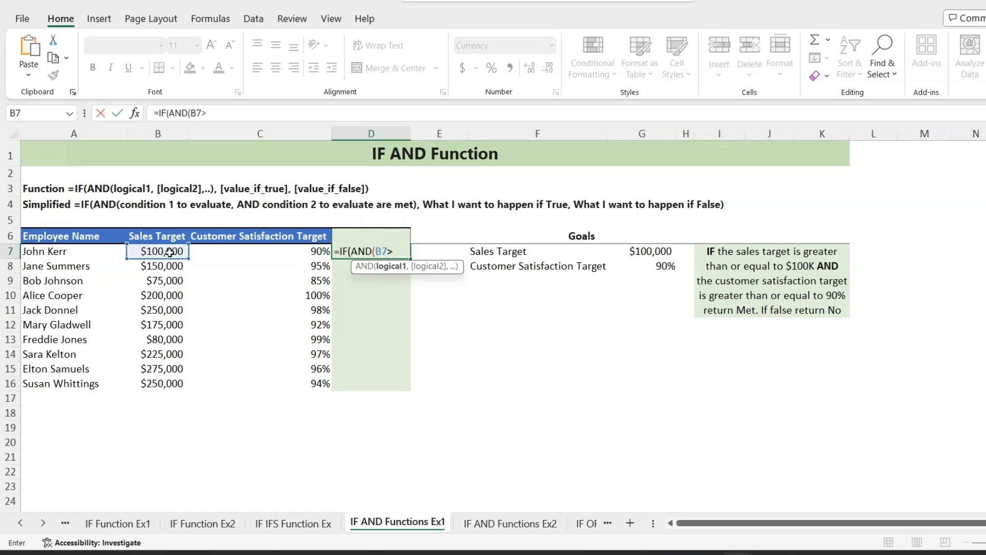
type("=")
left_click(647, 251)
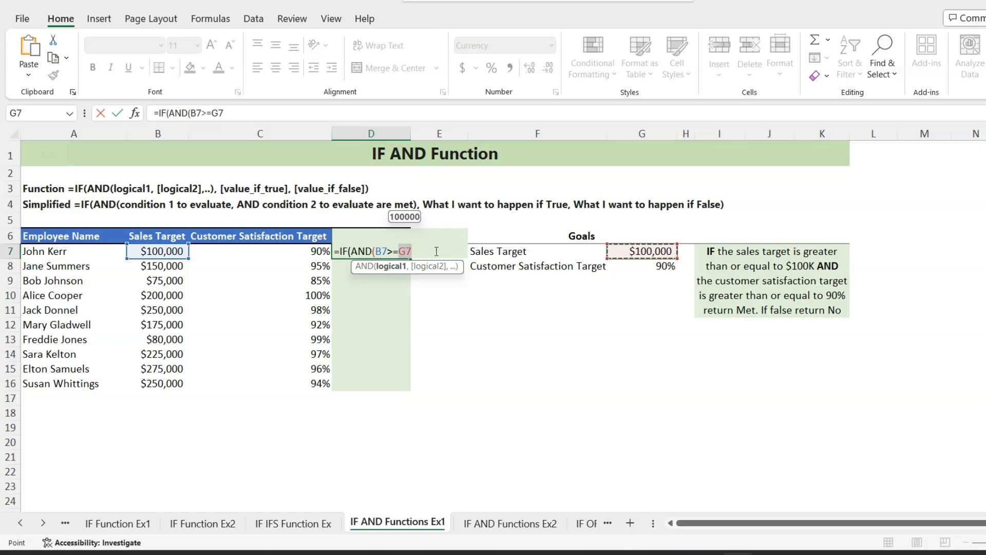
type(",")
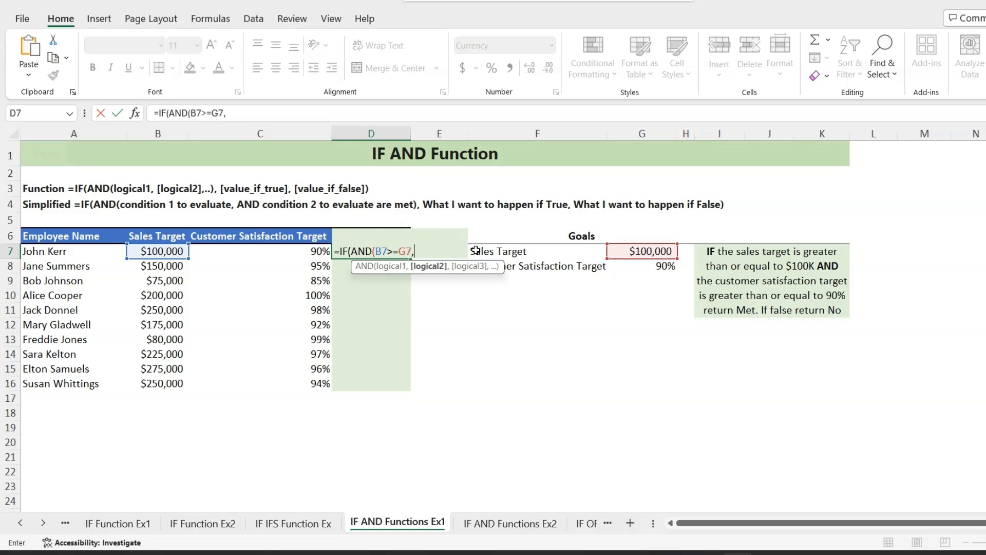
- Add C7>=$G$8 as the second AND condition in the D7 formula, with the satisfaction target as an absolute reference
left_click(293, 254)
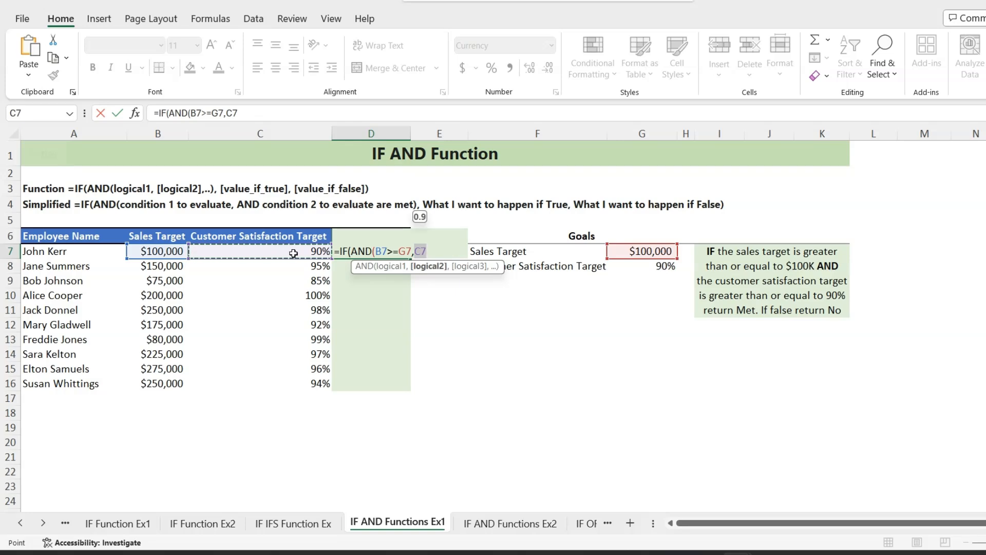
type(">=")
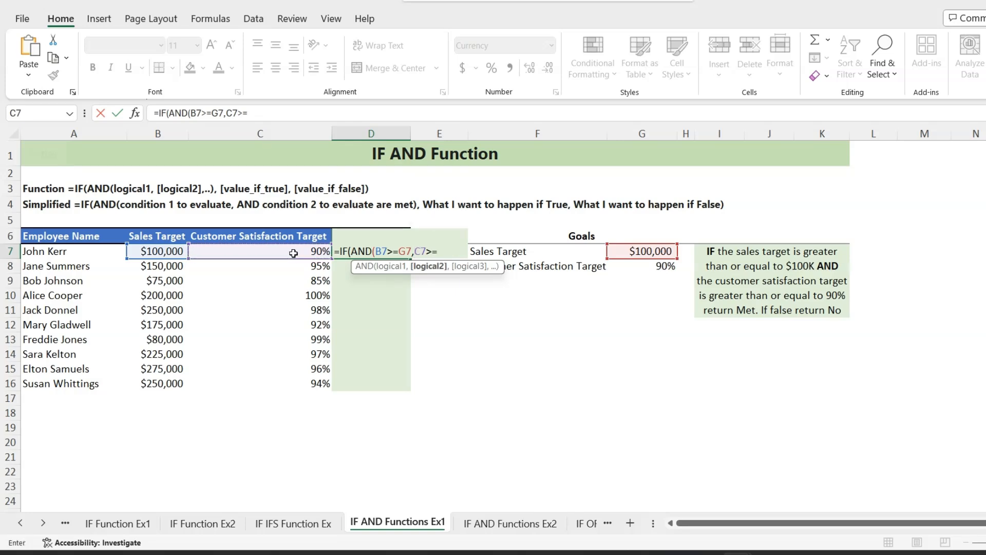
left_click(650, 267)
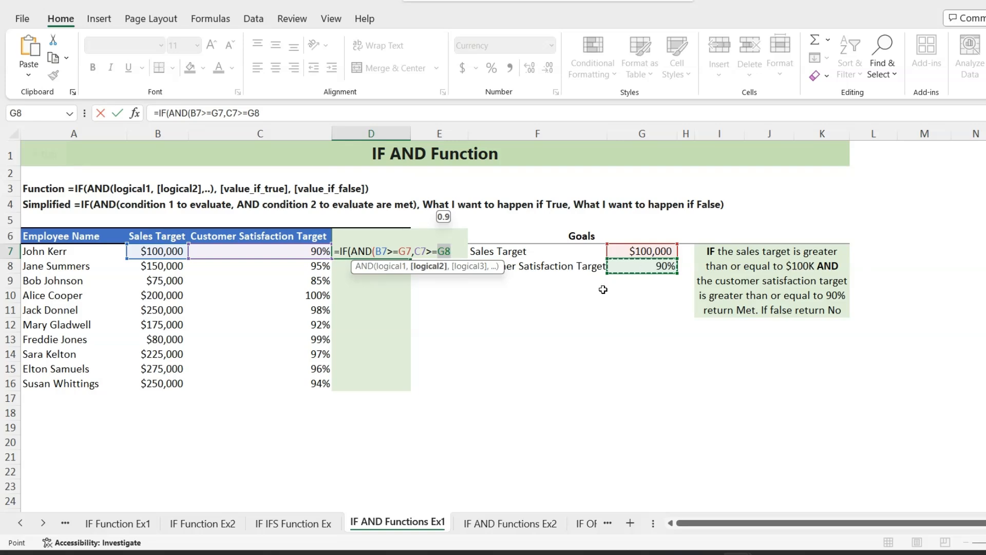
double_click(254, 112)
key("F4")
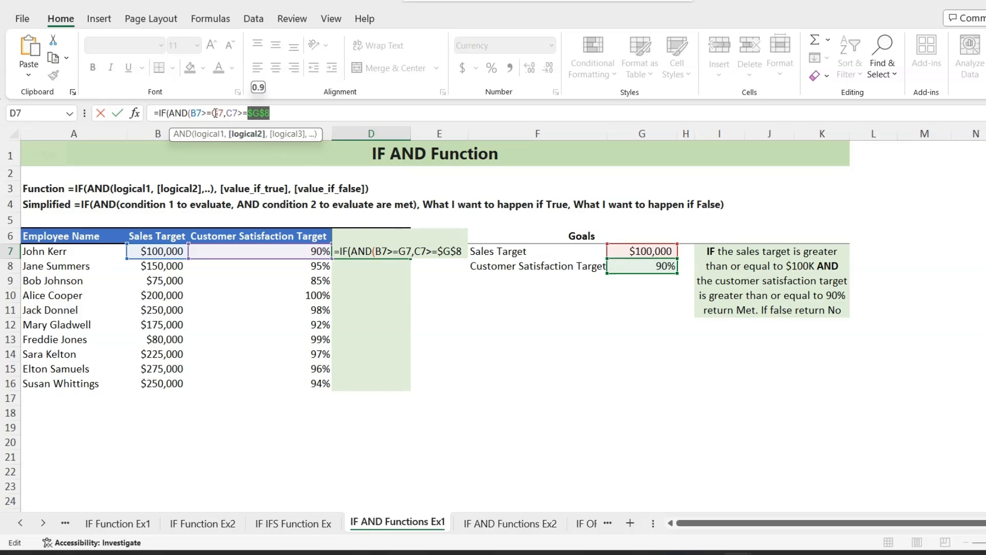
- Make the G7 reference absolute as $G$7 in the D7 formula's first condition and close the AND function
double_click(220, 113)
key("F4")
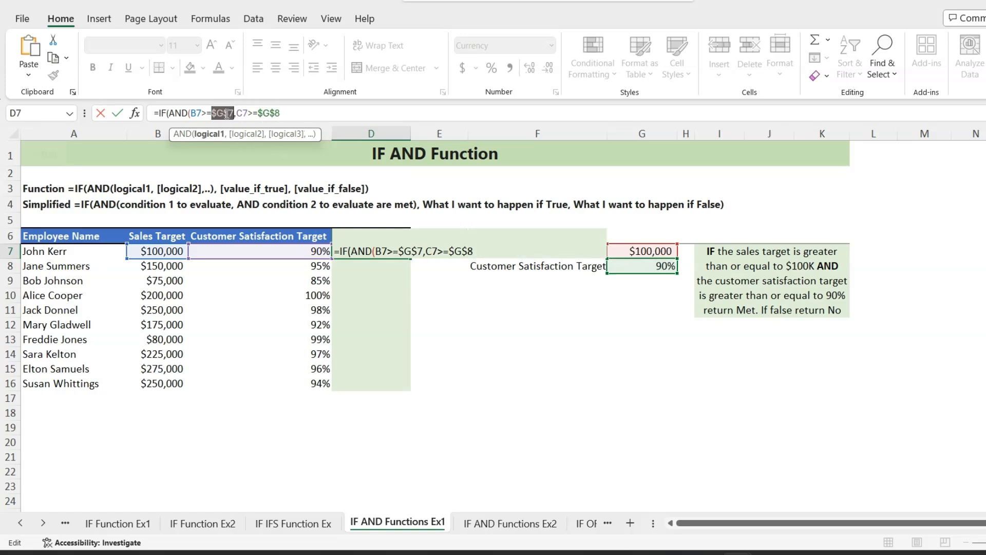
left_click(295, 113)
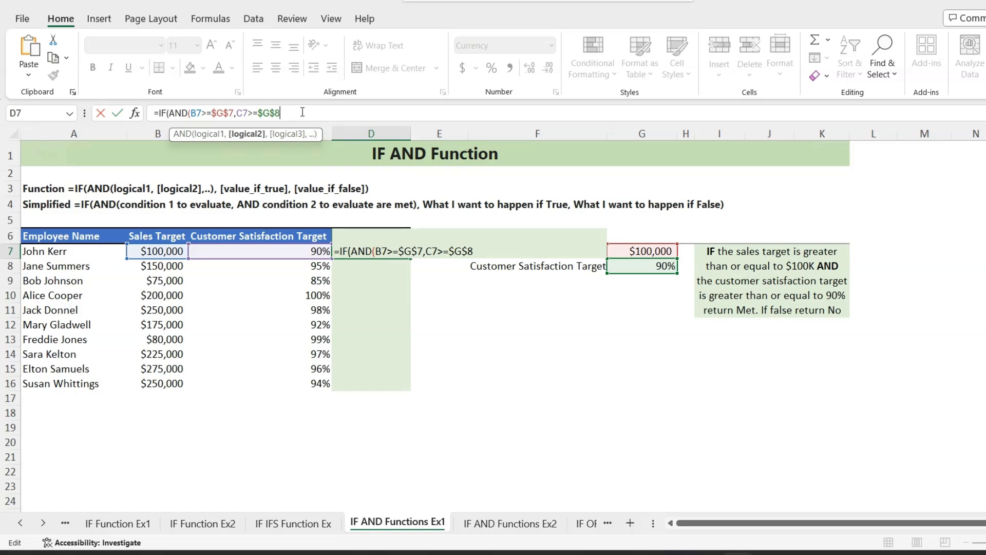
type(")")
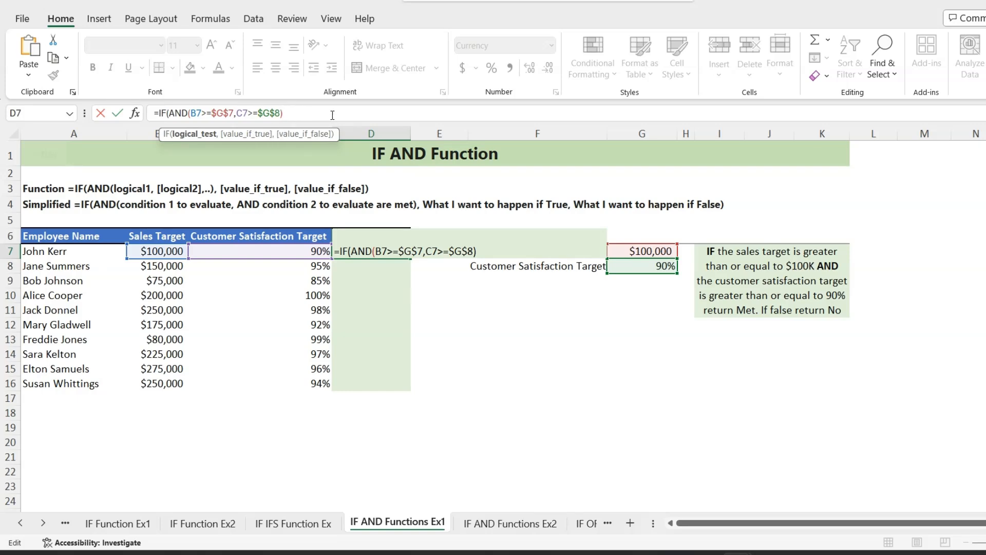
- Finish the D7 formula to return "Met" if true and "No" if false, and fill it down through D16
type(",")
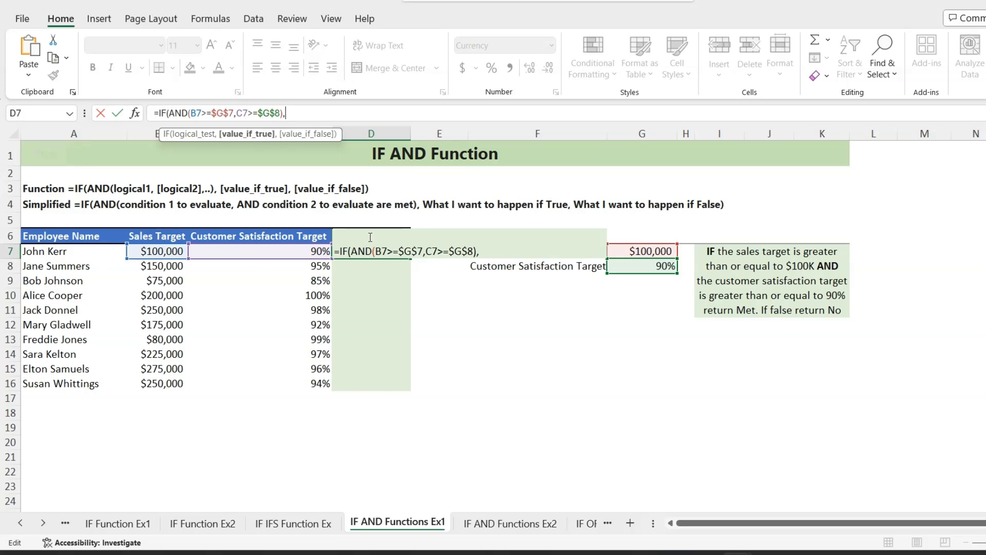
type("\"Met\",\"No")
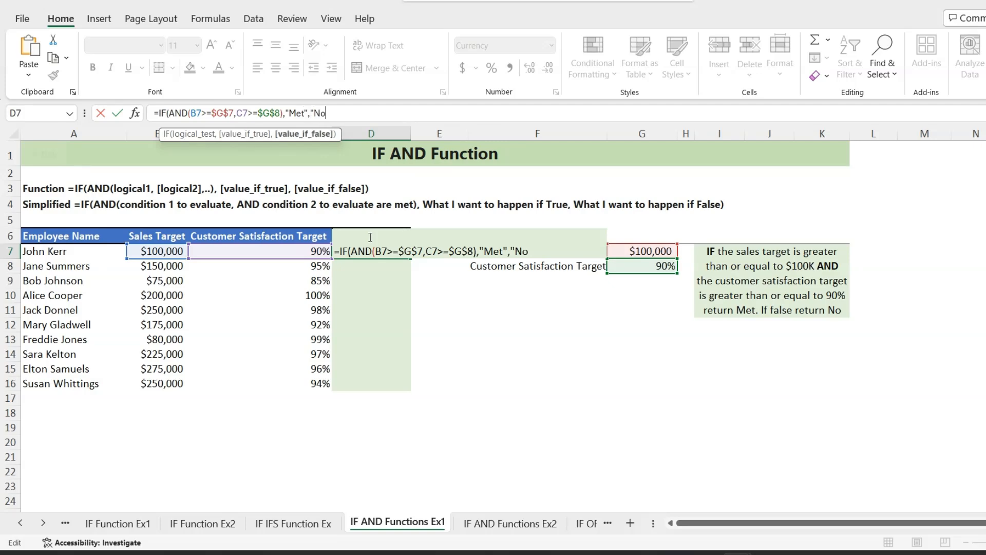
type("\")")
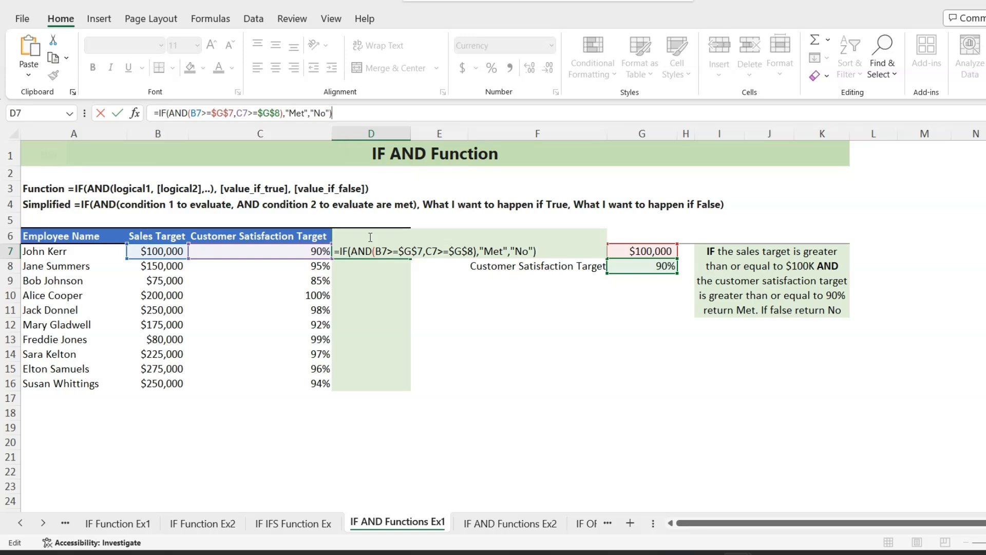
key("Return")
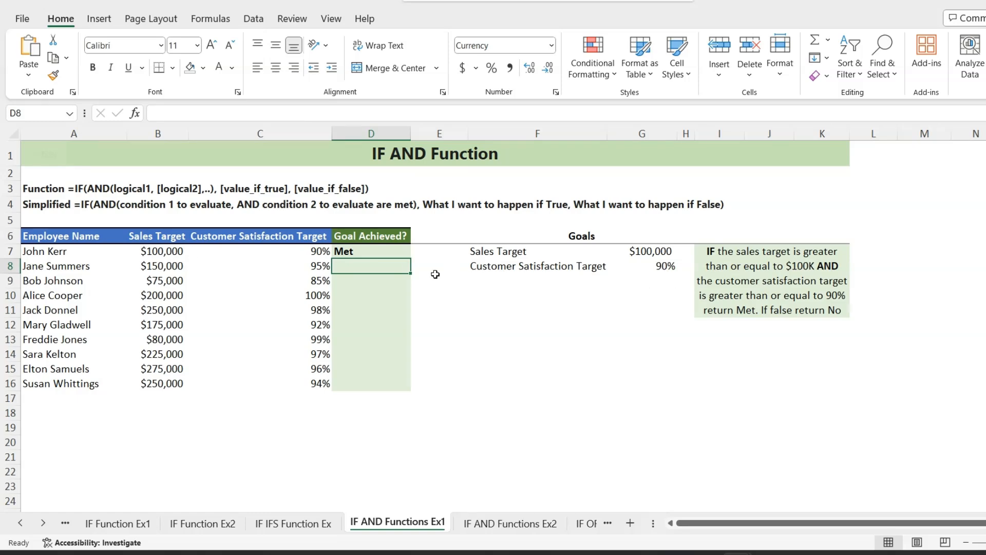
left_click(396, 255)
left_click_drag(412, 259, 404, 384)
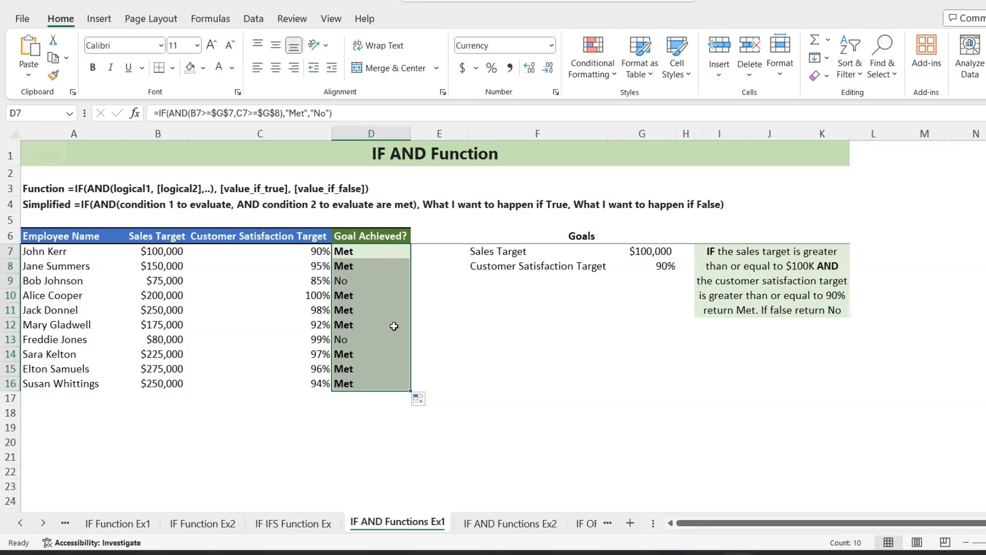
- Open the IF AND Functions Ex2 sheet and begin a formula in L7 with an AND function nested inside IF
left_click(510, 524)
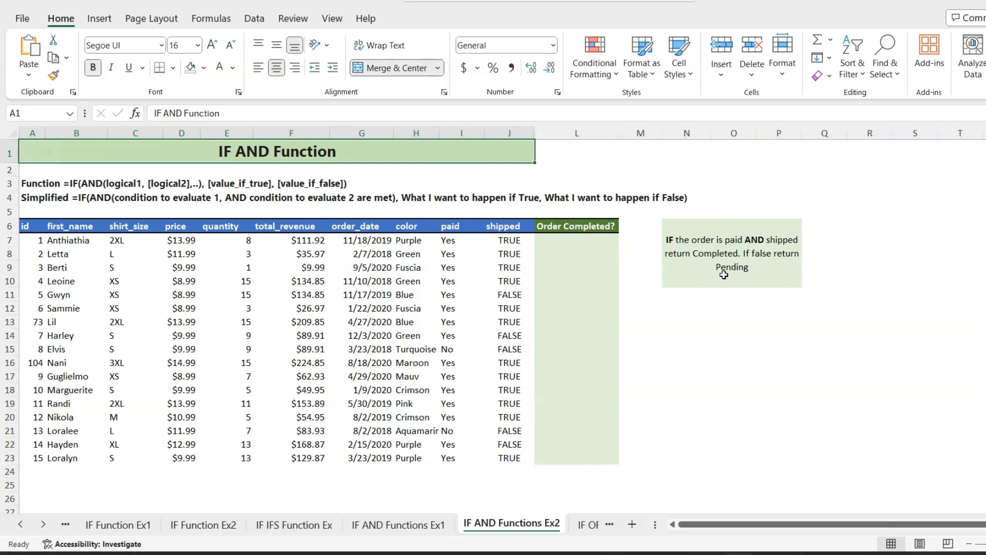
left_click(585, 242)
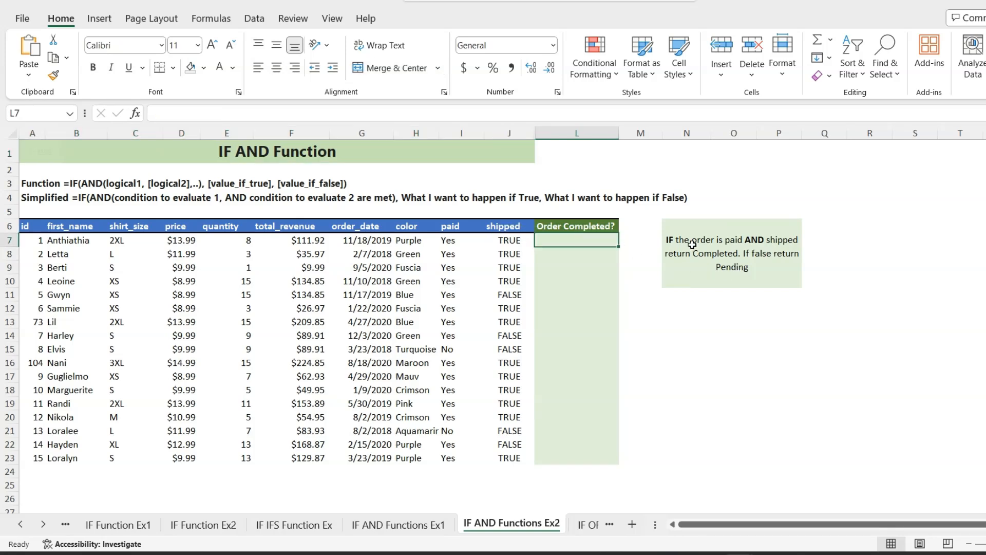
type("=IF(")
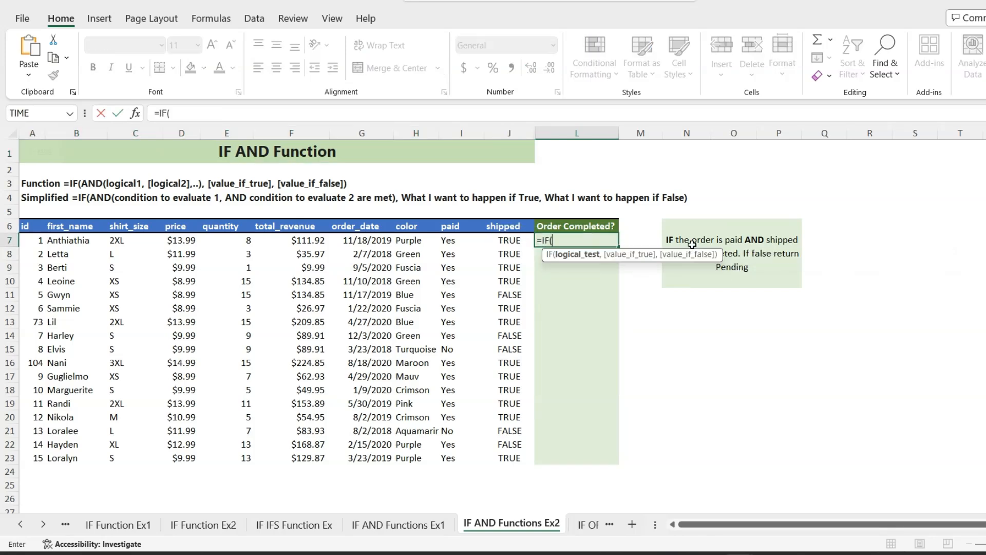
type("an")
key("Tab")
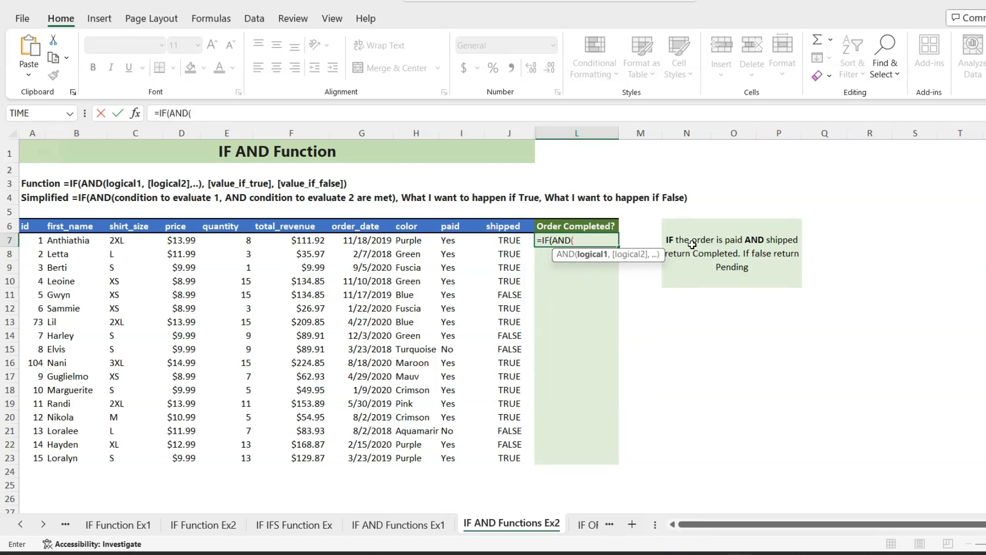
- Enter I7="Yes" and J7="True" as the AND conditions in the L7 formula, testing whether the order is paid and shipped
left_click(445, 241)
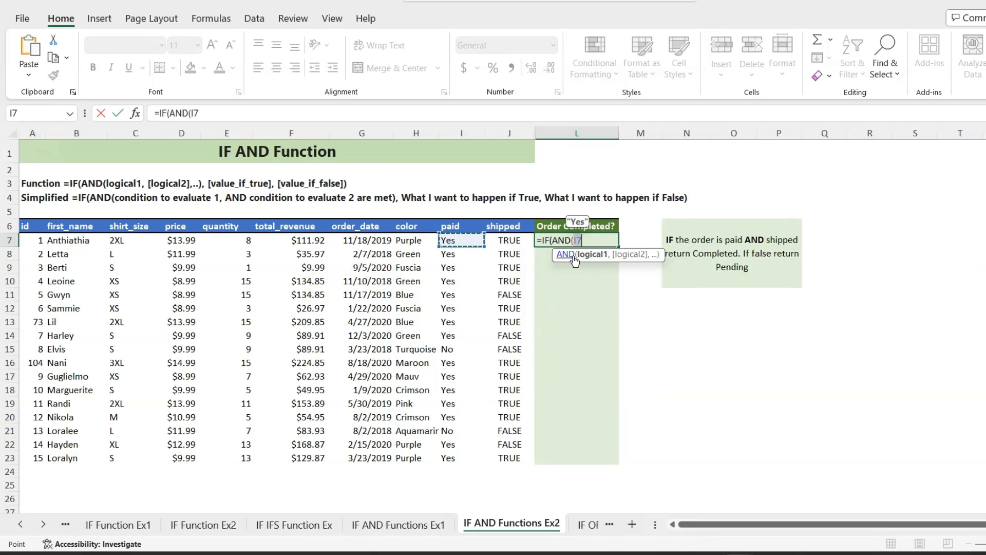
type("=\"Yes")
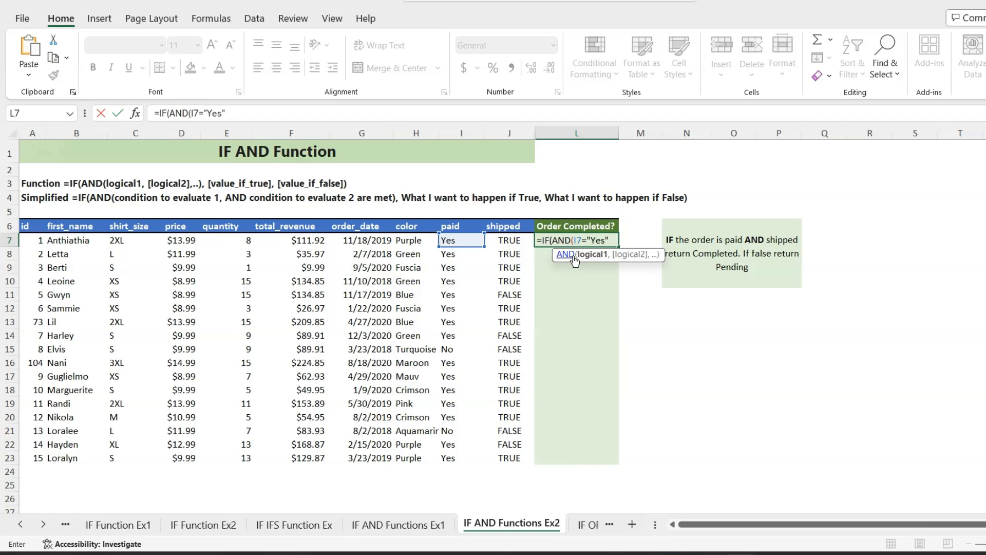
type("\",")
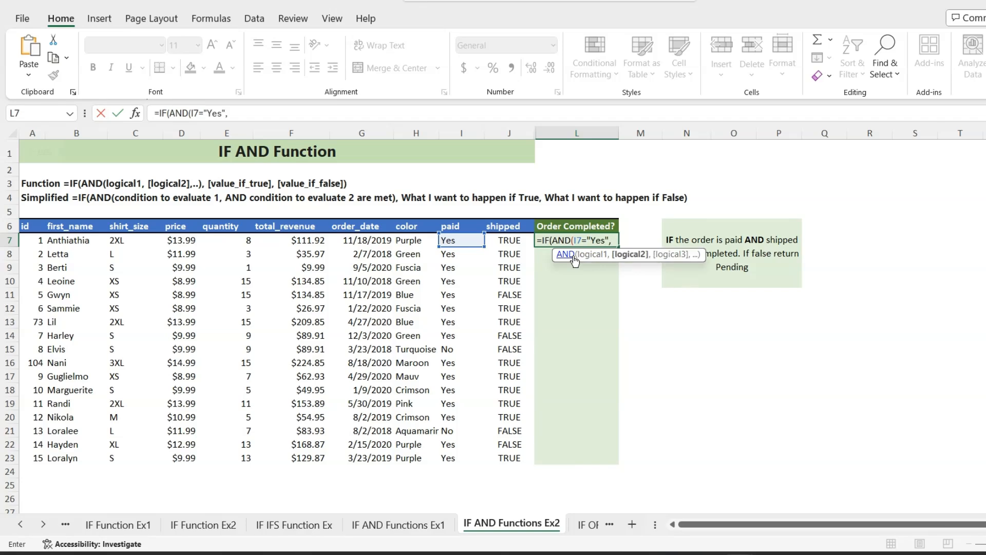
left_click(511, 241)
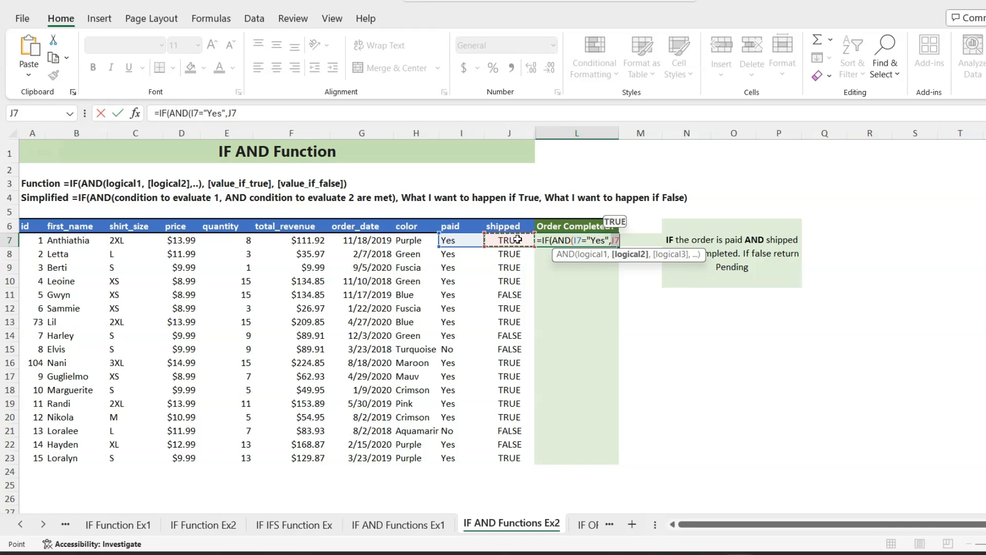
type("=")
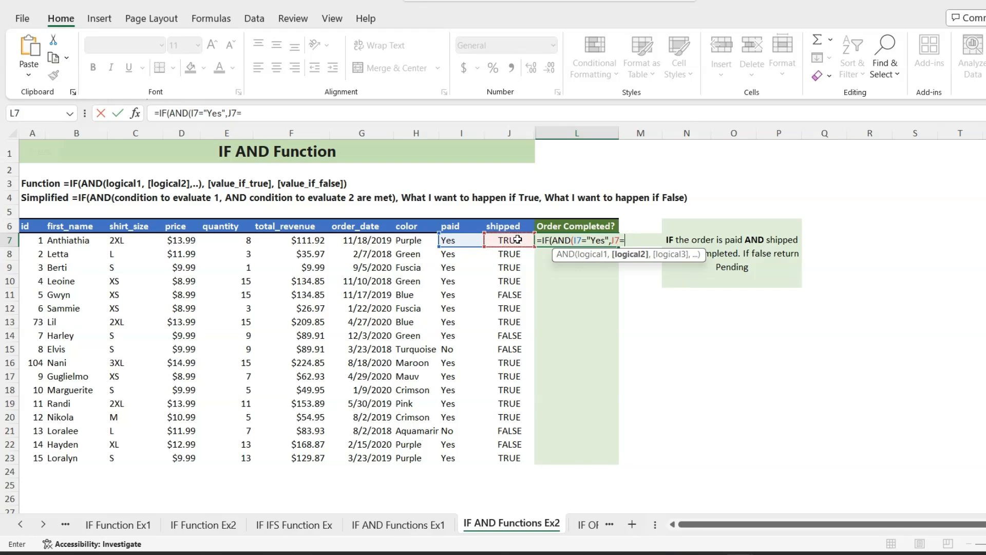
type("\"Te")
type("ue")
type("\")")
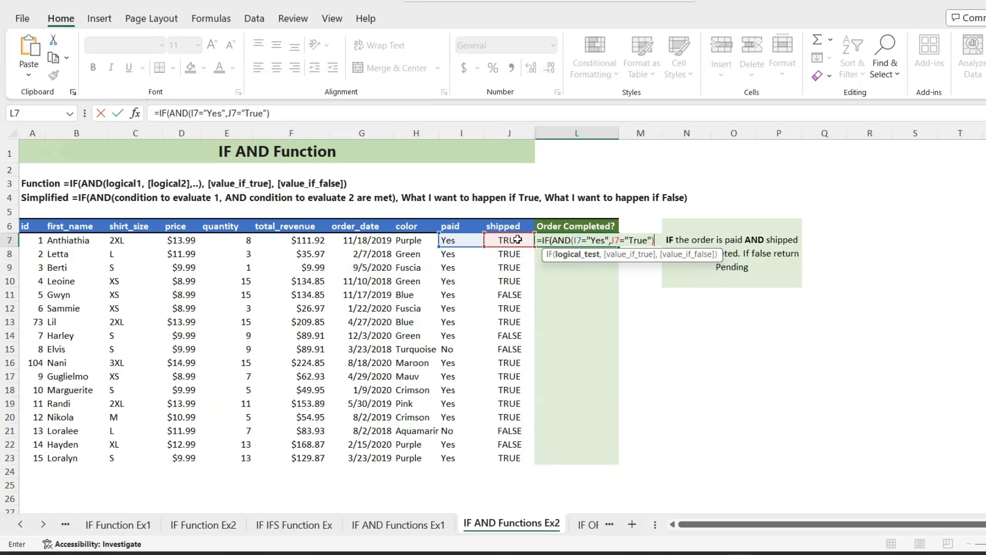
- Complete the L7 formula so it returns "Completed" if true and "Pending" if false
type(",")
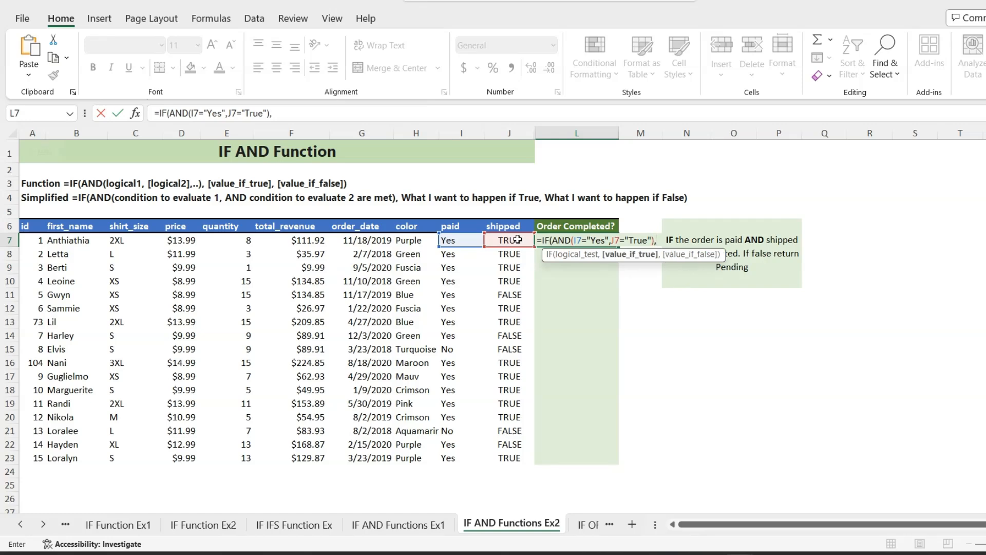
type("\"Completed")
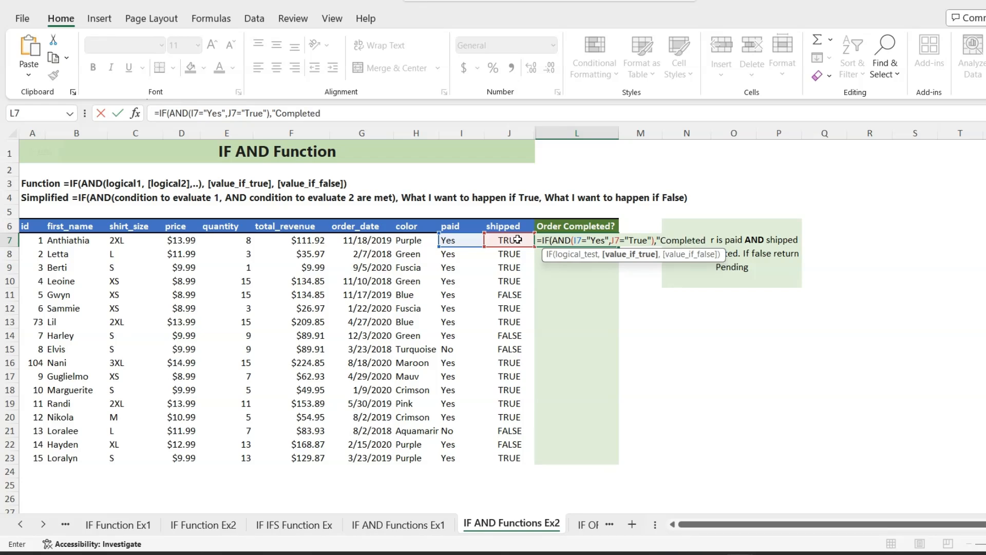
type("\",")
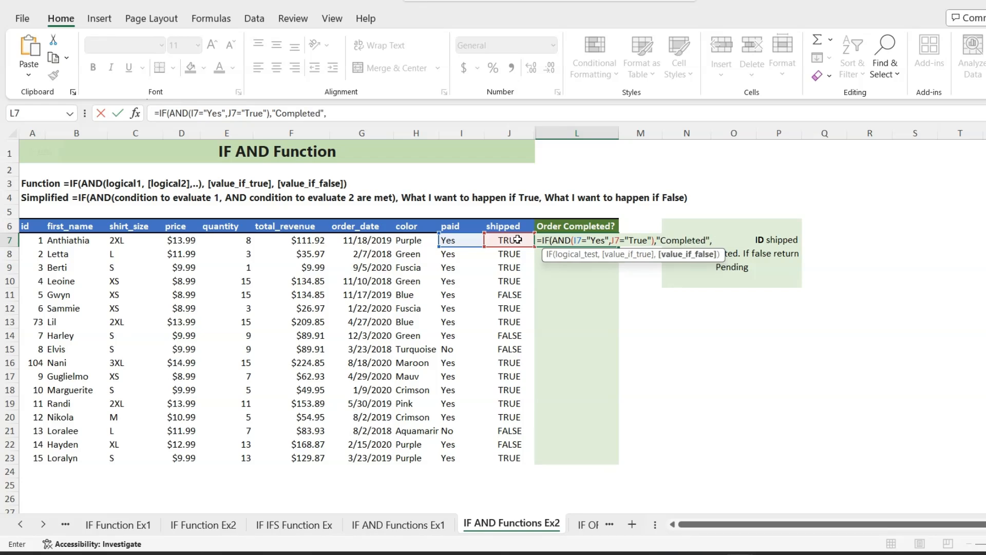
type("\"Pending\")")
key("Return")
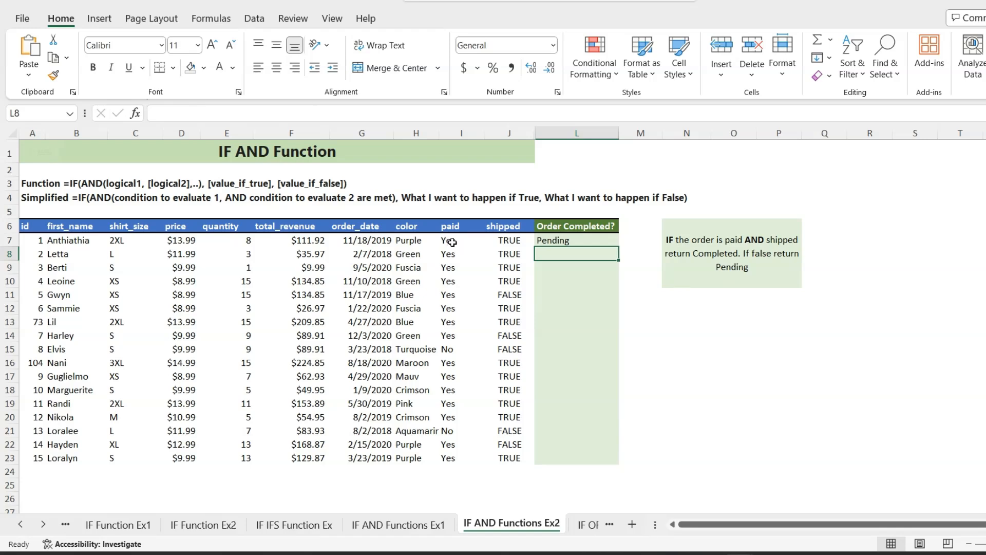
- Remove the quotation marks around True in the L7 formula and fill the formula down through L23
left_click(559, 240)
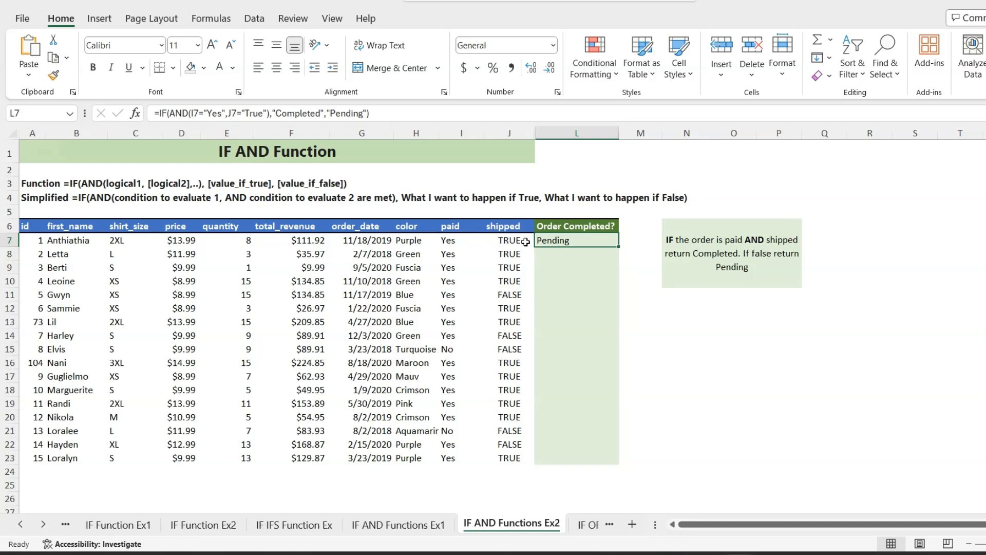
left_click(245, 113)
key("BackSpace")
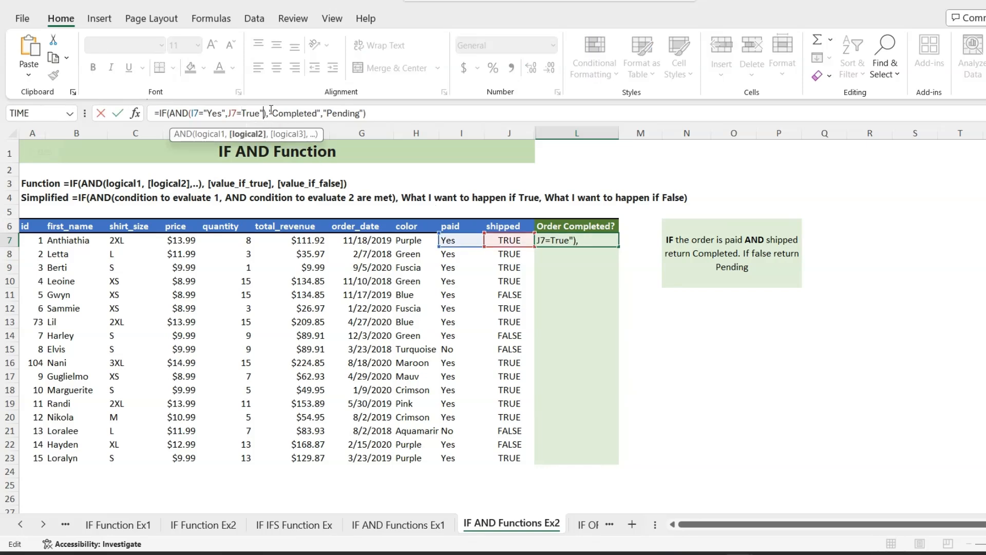
key("BackSpace")
key("Return")
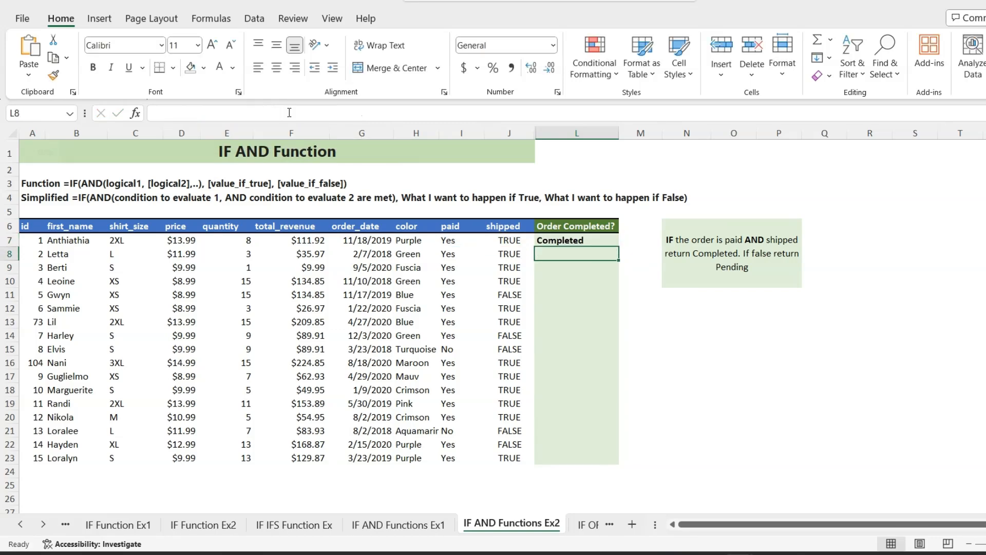
left_click(563, 239)
left_click_drag(619, 247, 624, 460)
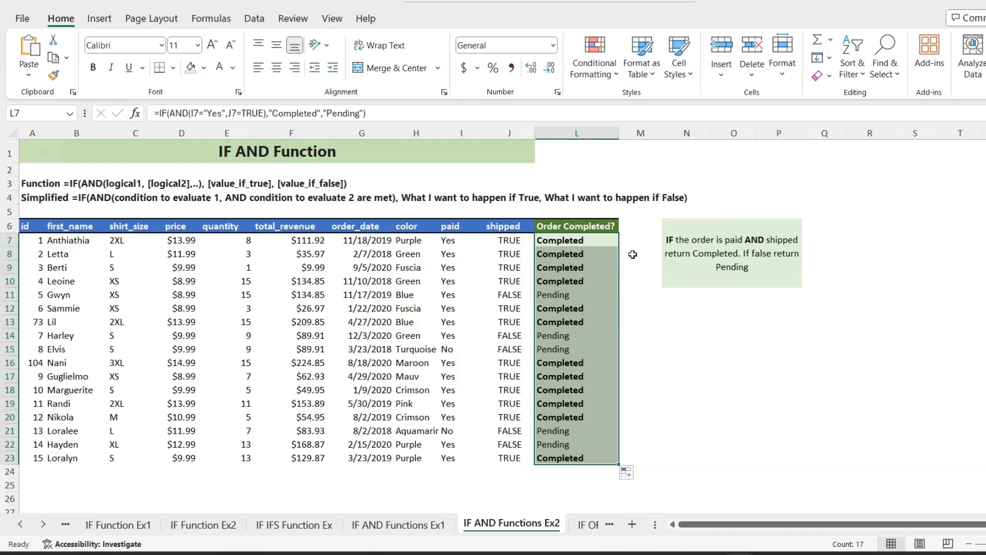
- Open the IF OR Functions Ex1 sheet and begin a formula in D7 with an OR function nested inside IF
key("ctrl+Page_Down")
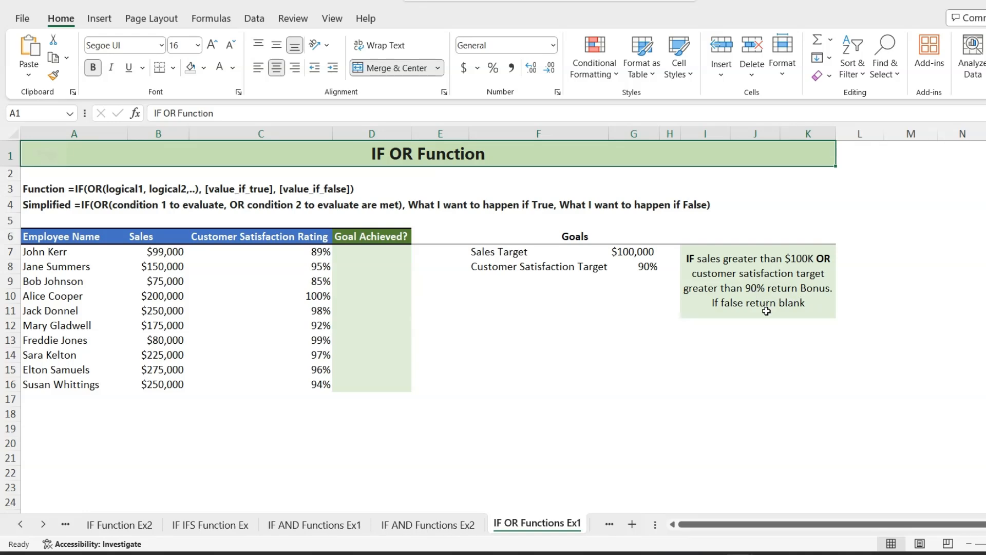
left_click(365, 252)
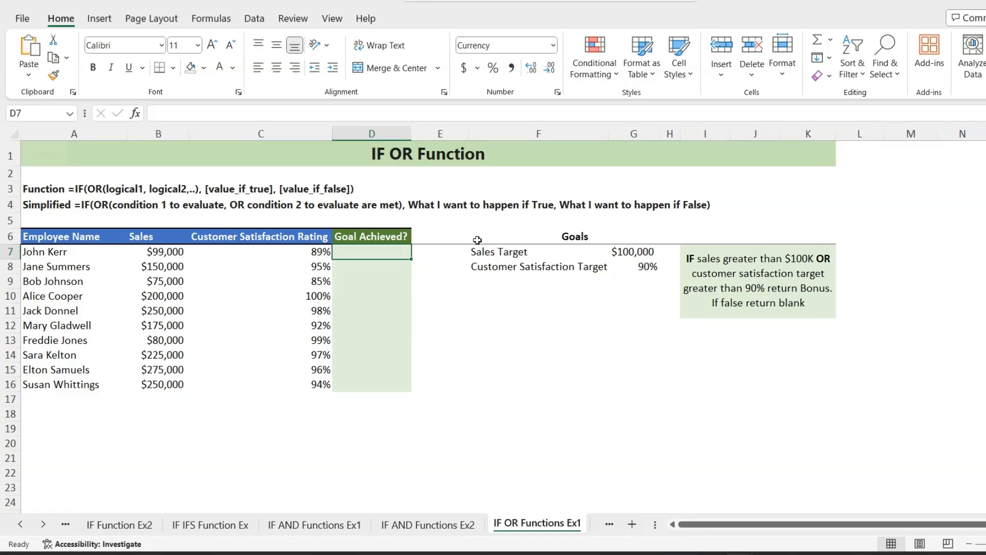
type("=if")
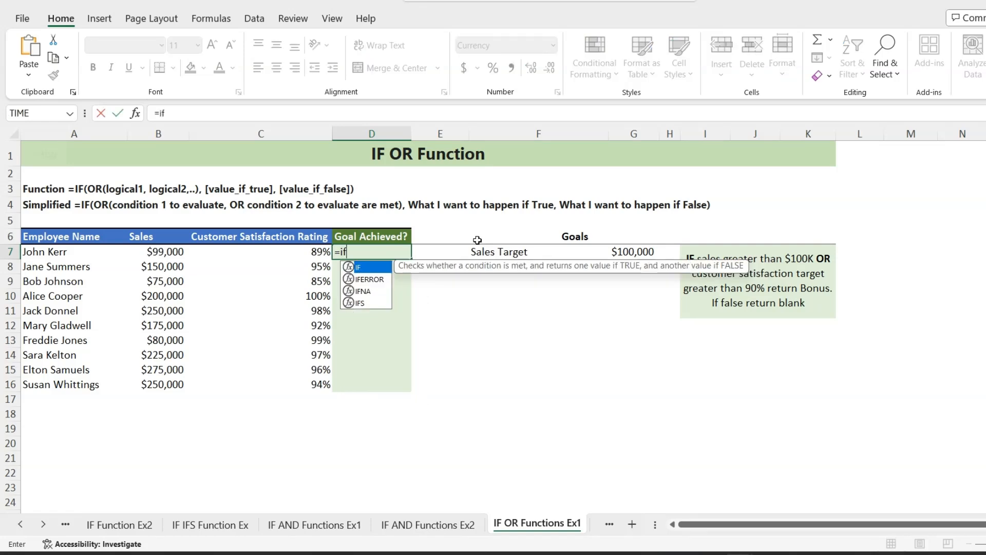
key("Tab")
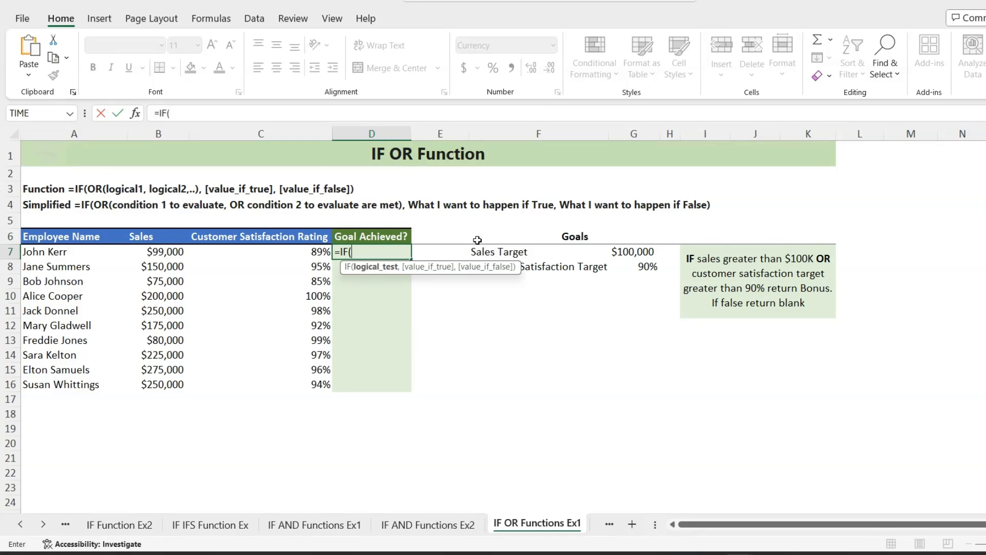
type("pr")
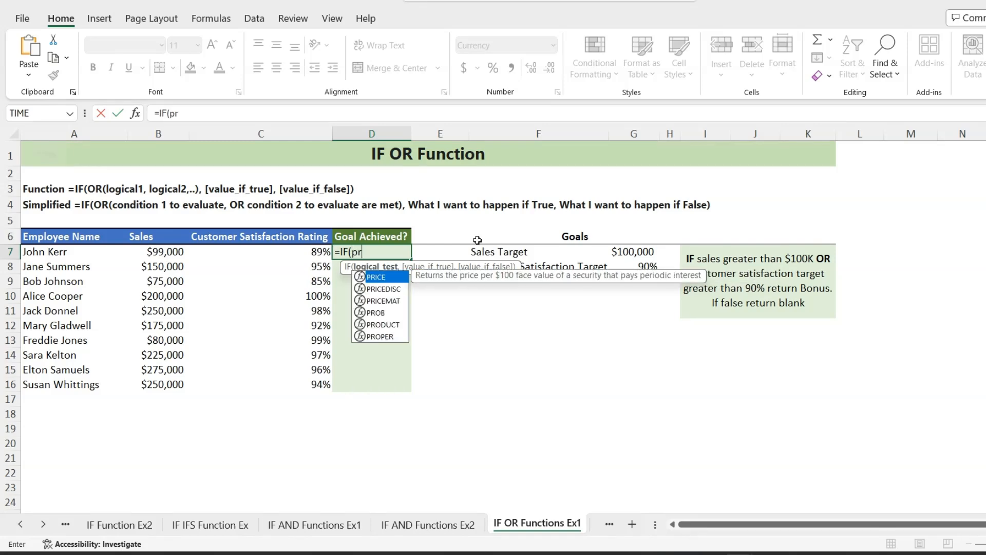
key("BackSpace")
key("BackSpace")
type("or")
key("Tab")
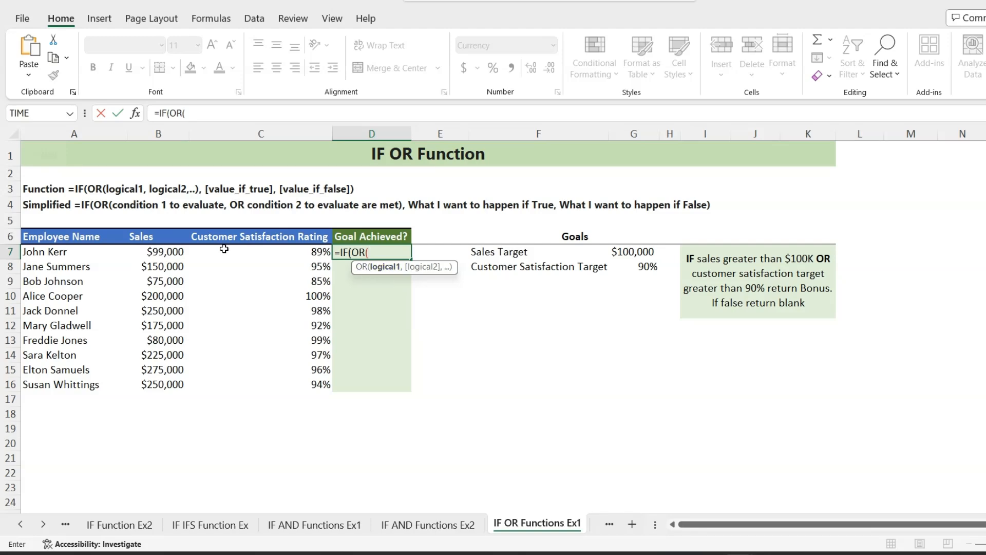
- Enter B7>$G$7 as the first OR condition in the D7 formula, comparing the employee's sales with the absolute sales target
left_click(164, 251)
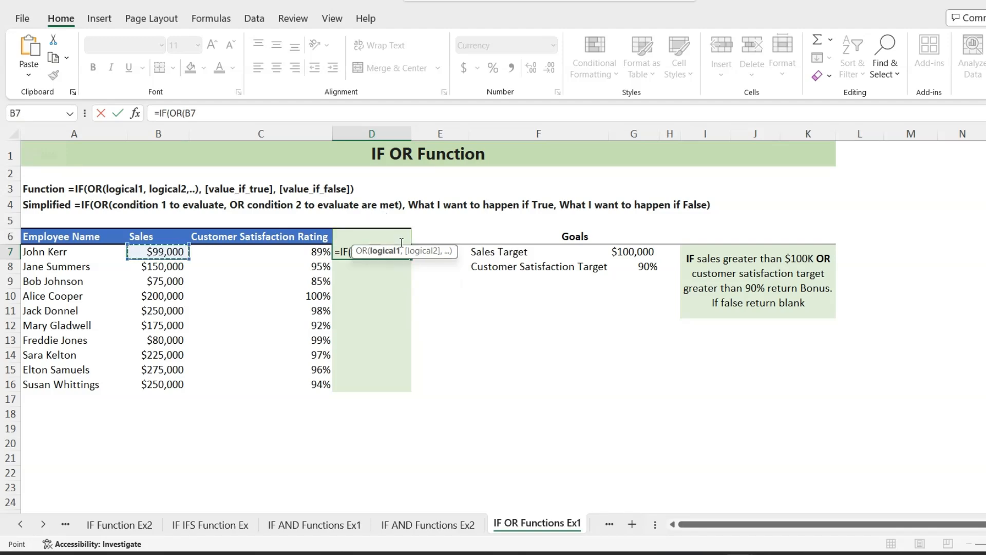
type(">")
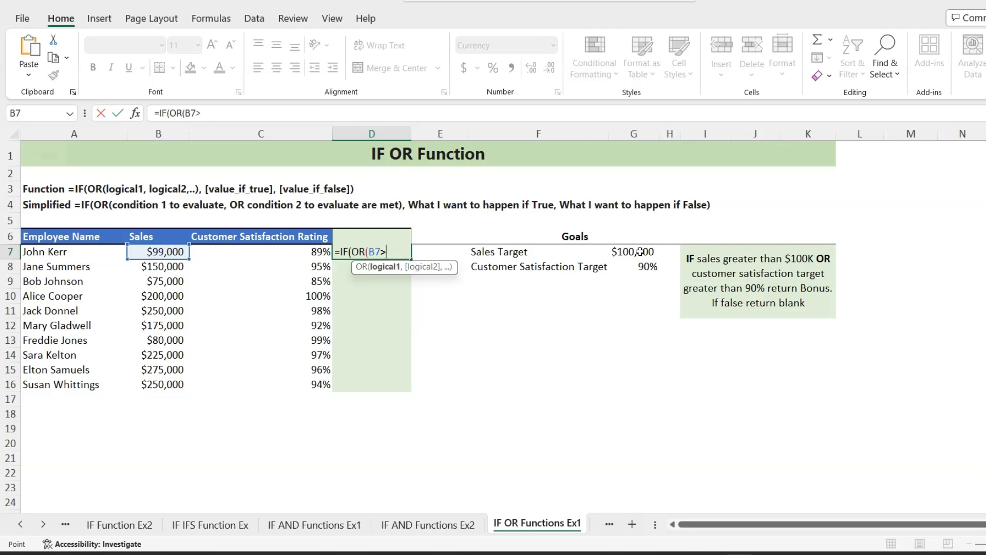
left_click(639, 251)
key("F4")
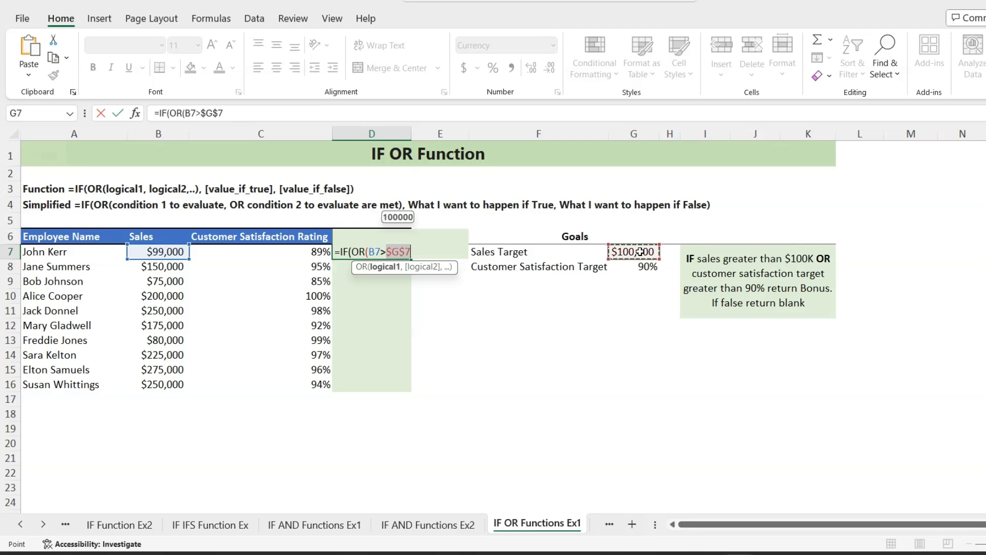
- Add C7>$G$8 as the second OR condition in the D7 formula, comparing satisfaction rating with the absolute target, and close the OR function
type(",")
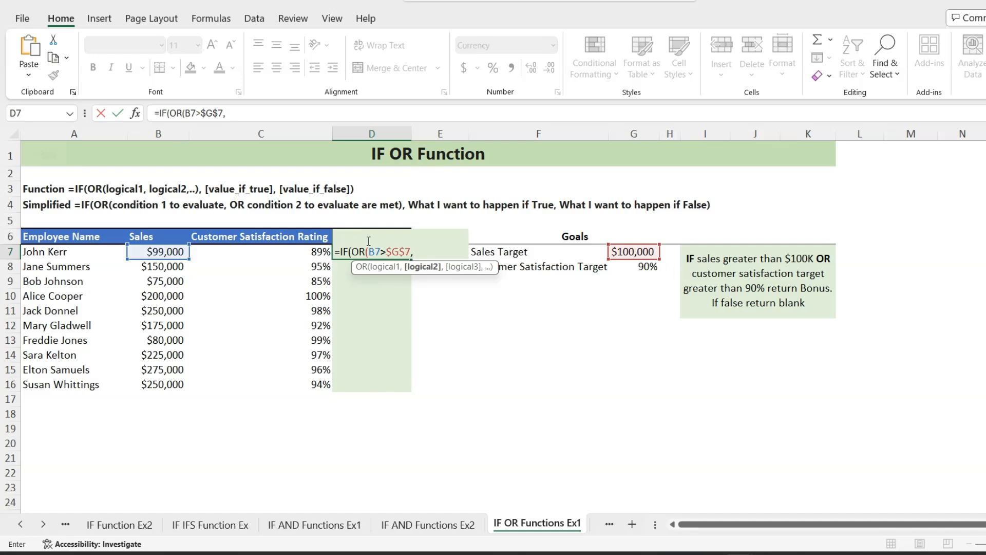
left_click(301, 251)
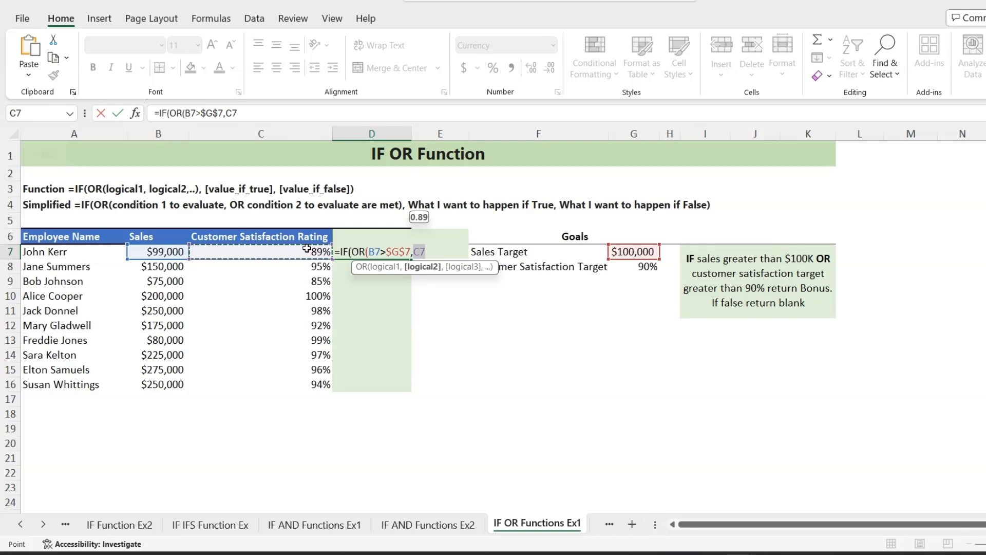
type(">")
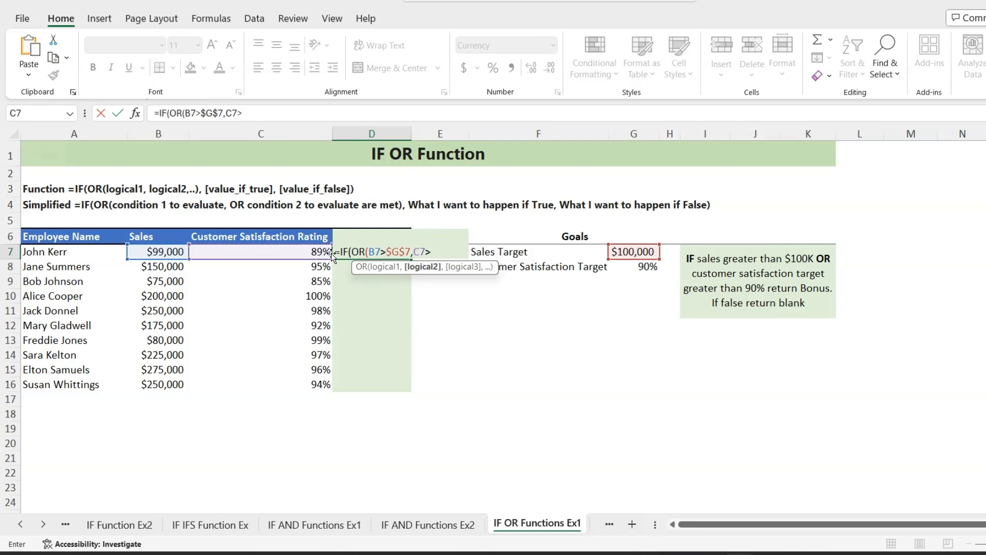
left_click(643, 266)
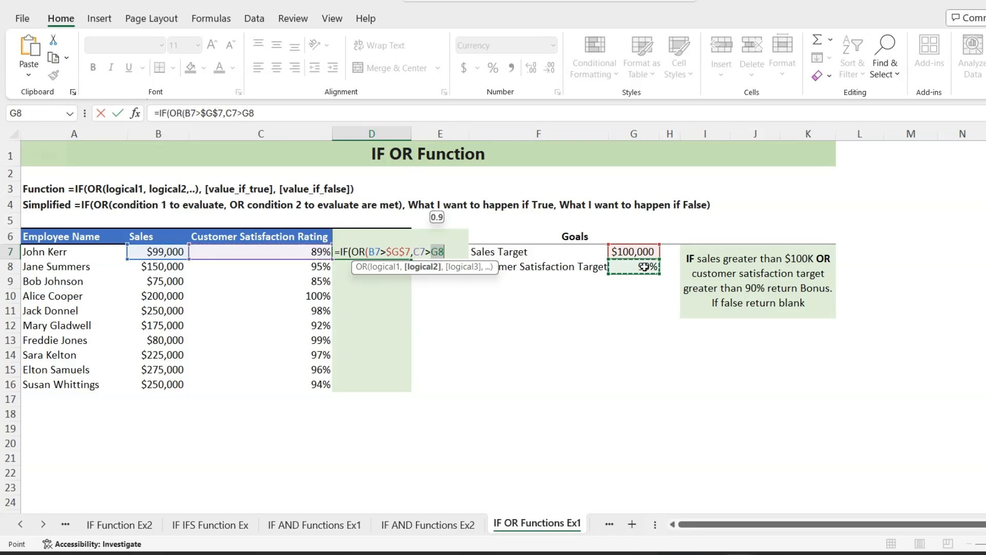
key("F4")
type(")")
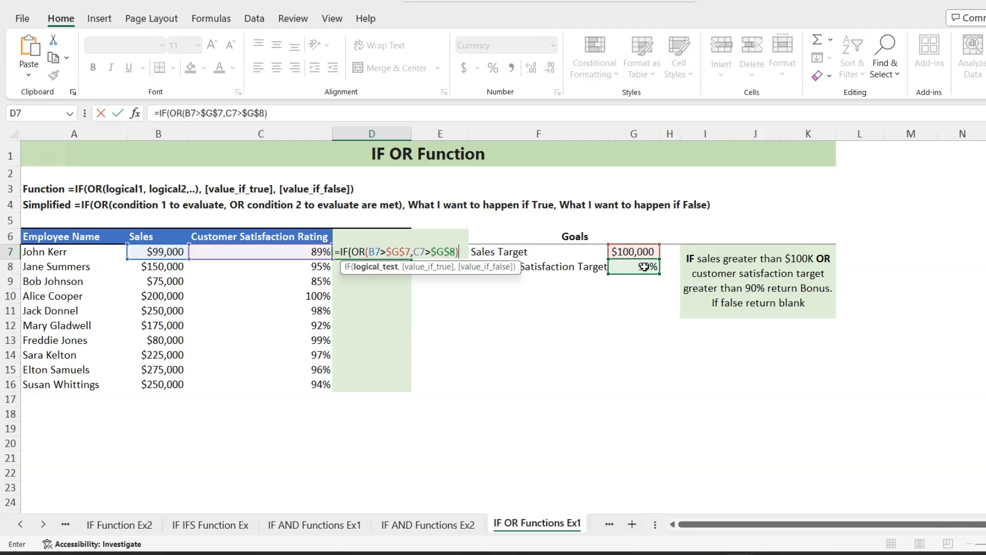
- Complete the D7 formula to return "Bonus" if true and blank ("") if false, and fill it down through D16
type(",")
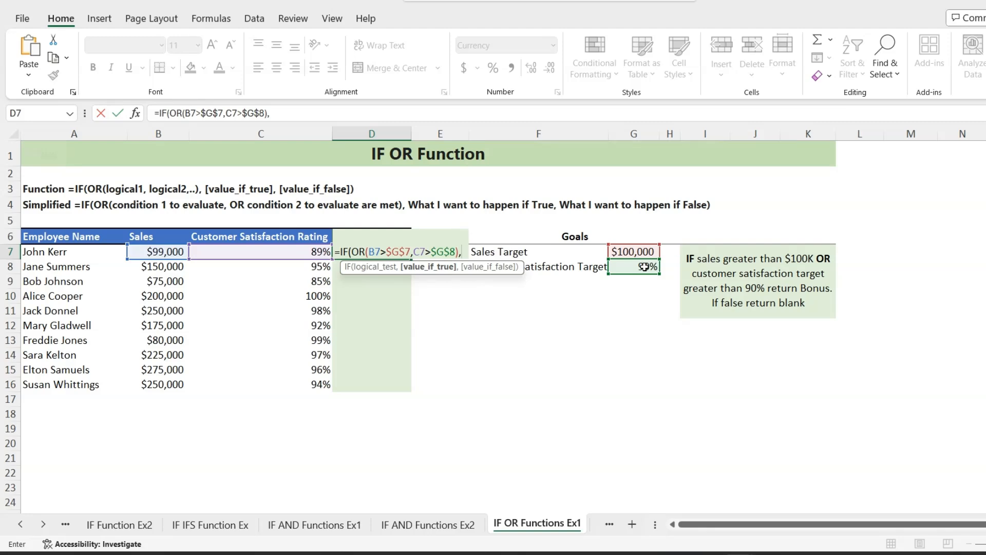
type("\"Bo")
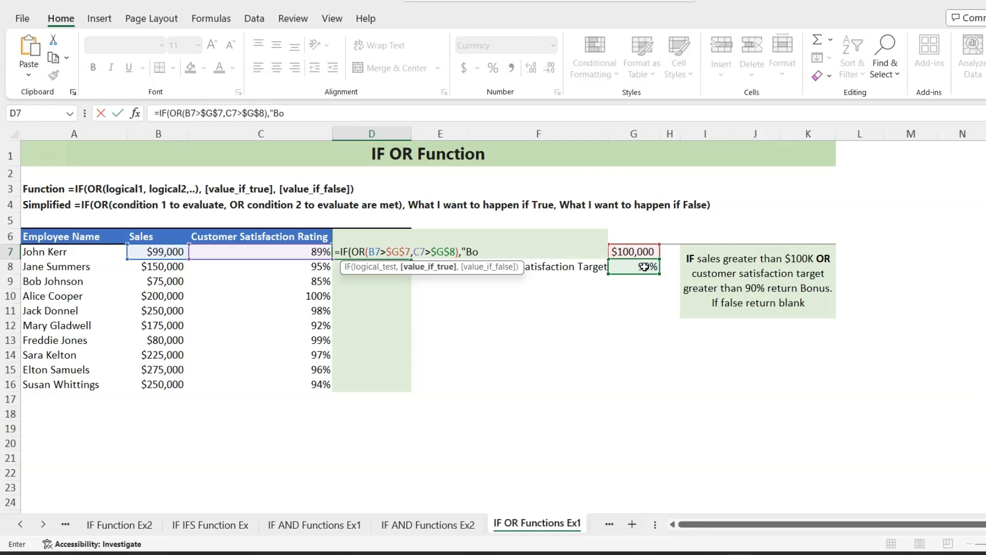
type("nus\",")
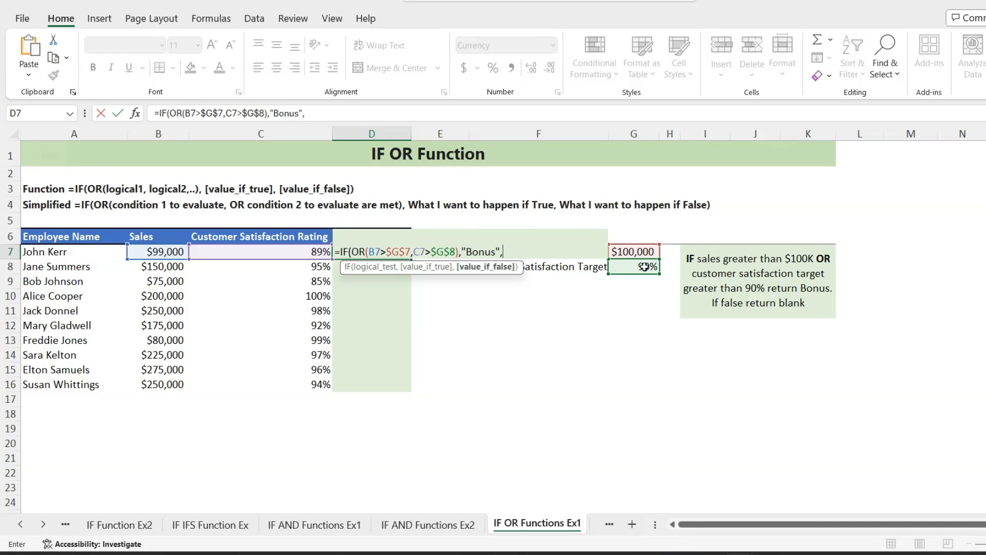
type("\"\")")
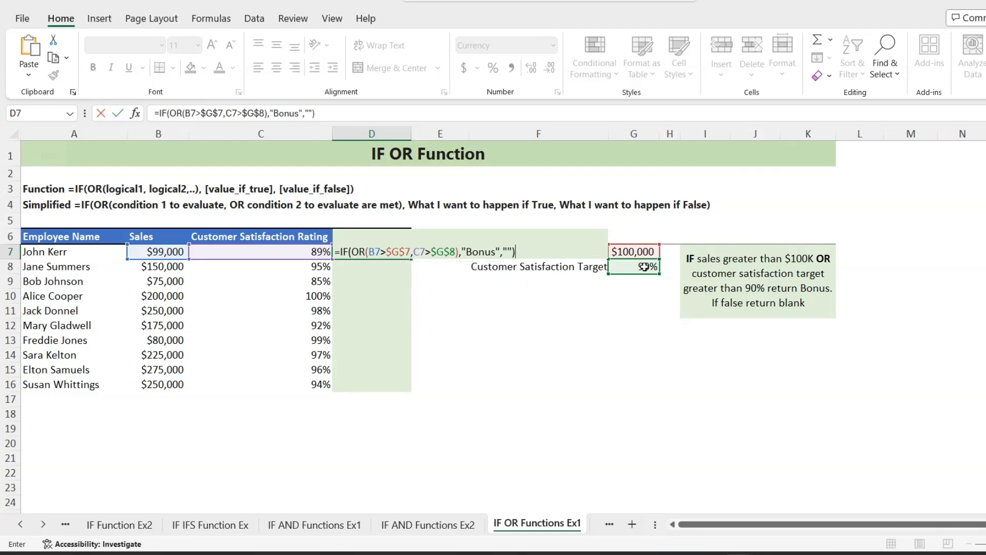
key("Return")
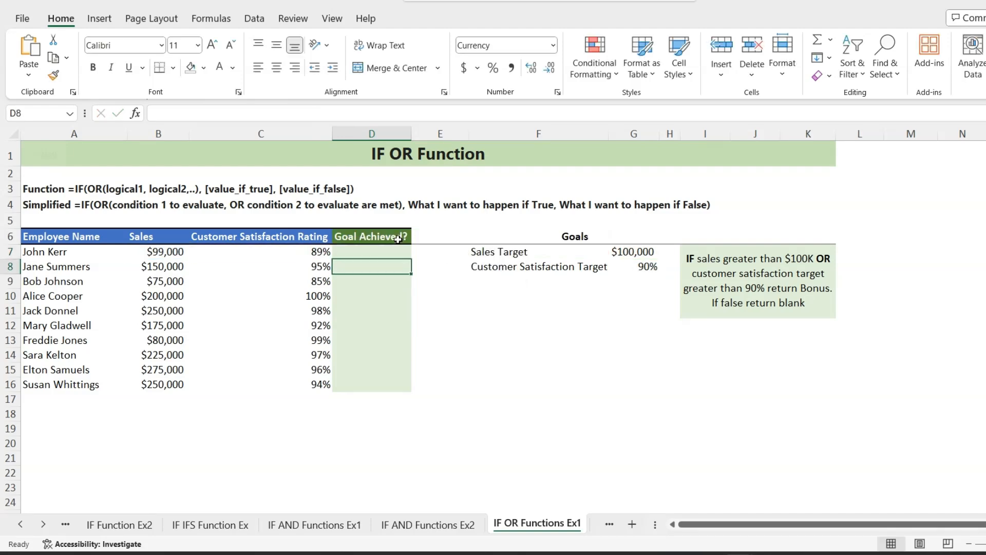
left_click(388, 250)
left_click_drag(411, 259, 413, 391)
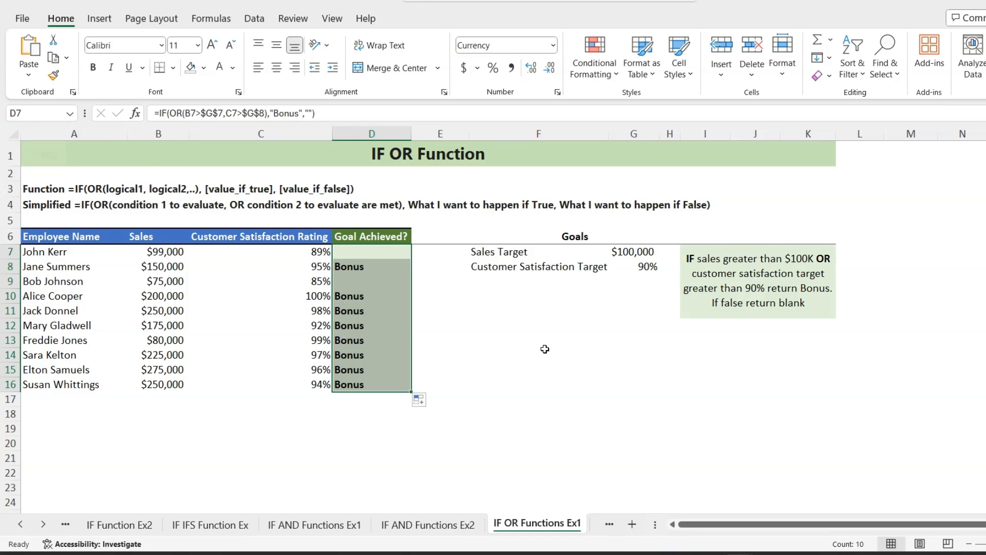
- Open the IF OR Functions Ex2 sheet and begin a formula in D7 with an OR function nested inside IF
key("ctrl+Page_Down")
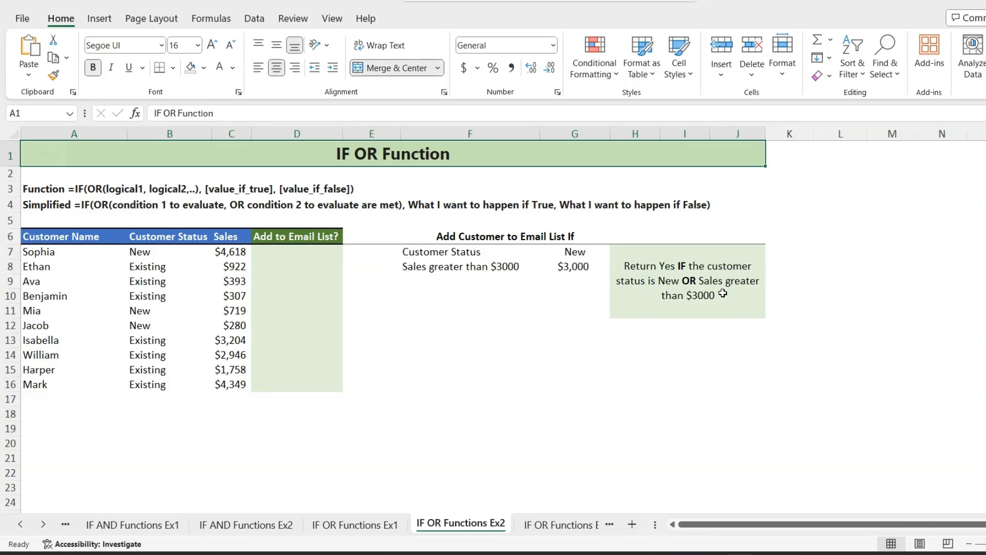
left_click(319, 255)
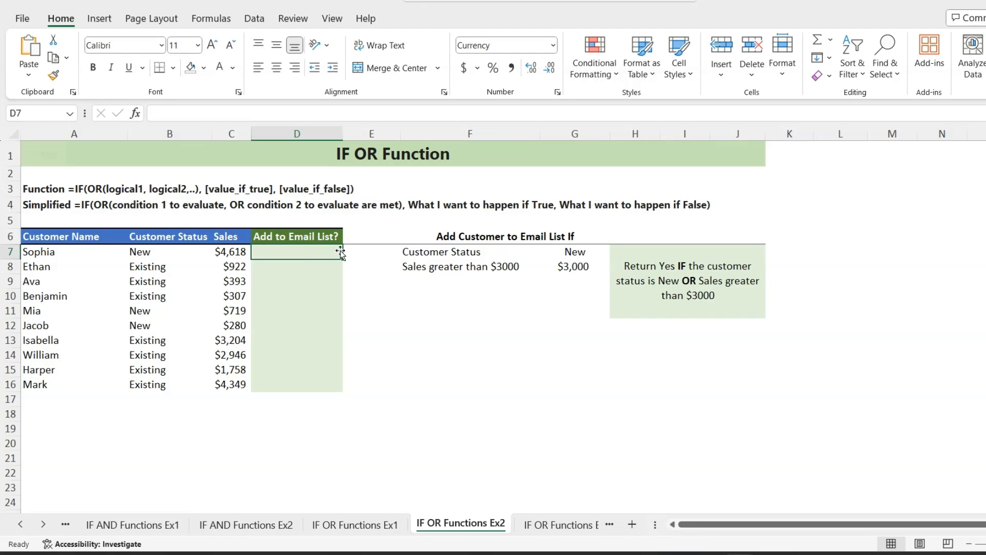
type("=if")
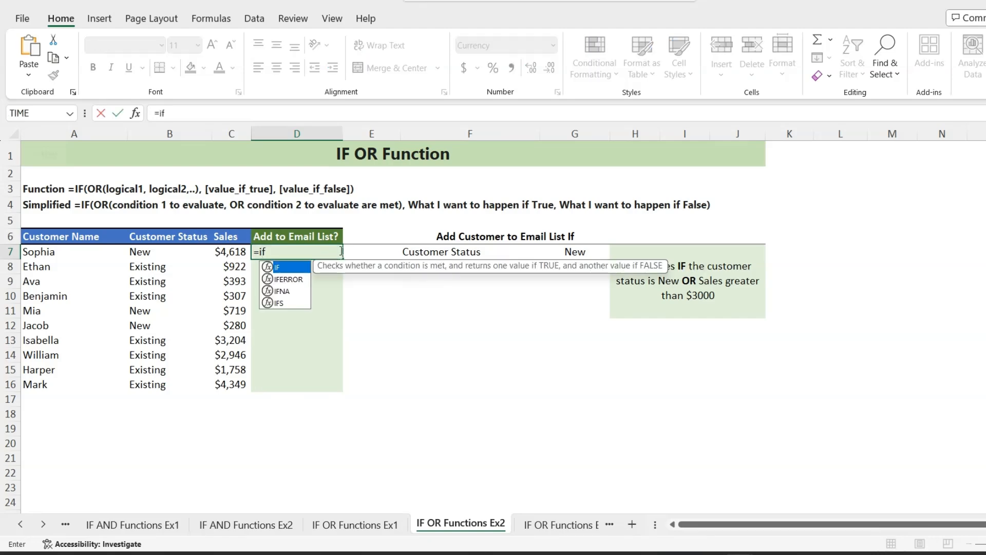
key("Tab")
type("or")
key("Tab")
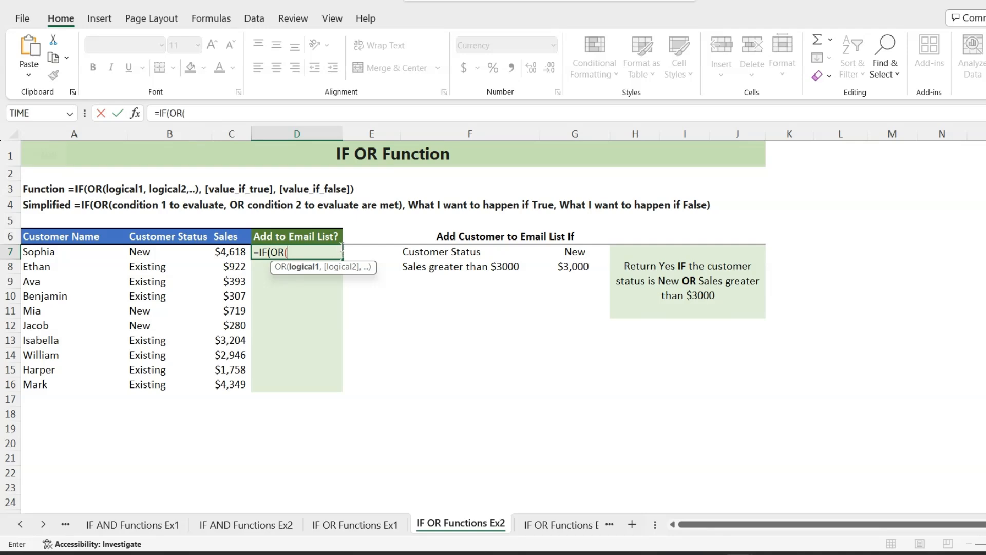
- Enter B7=$G$7 as the first OR condition in the D7 formula, comparing the customer's status with the absolute status criterion
left_click(158, 252)
type("=")
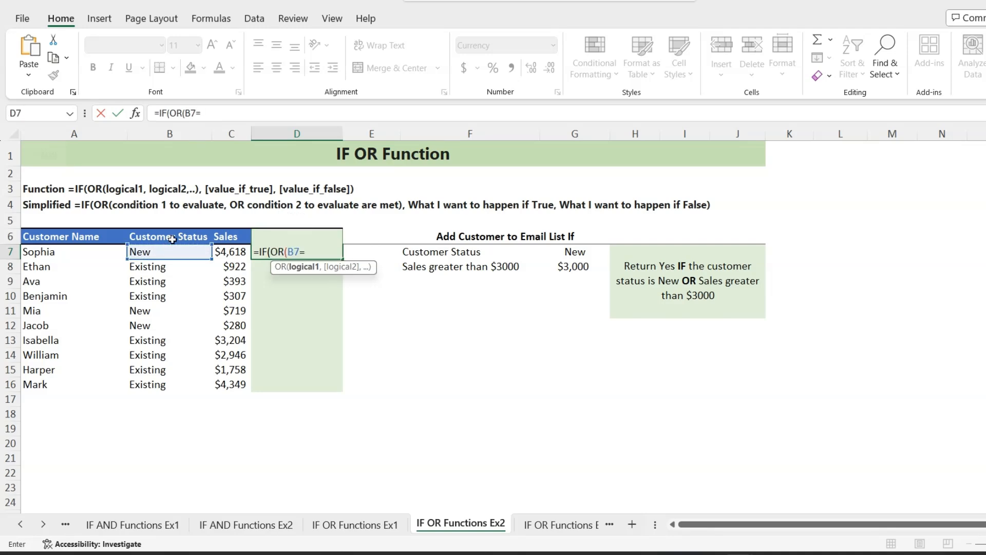
left_click(575, 252)
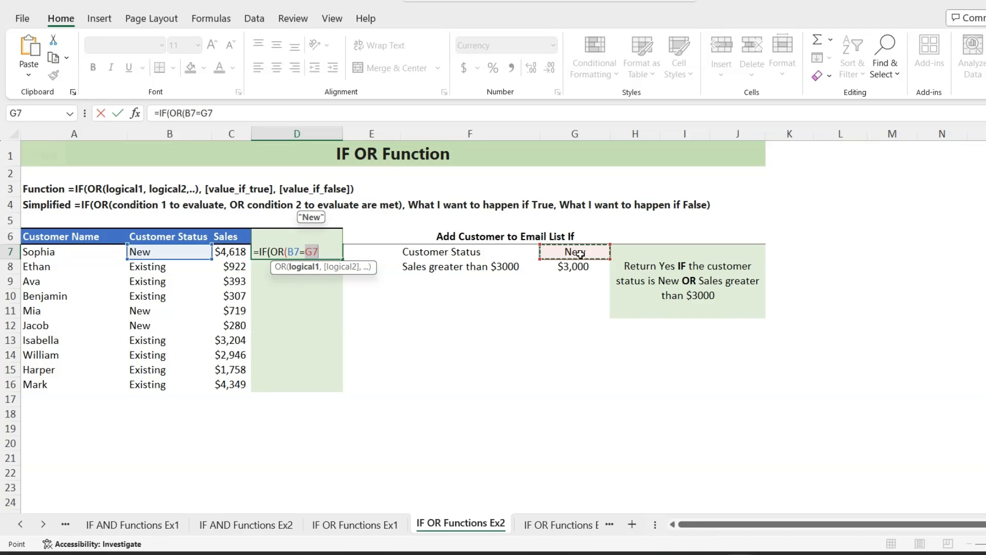
key("F4")
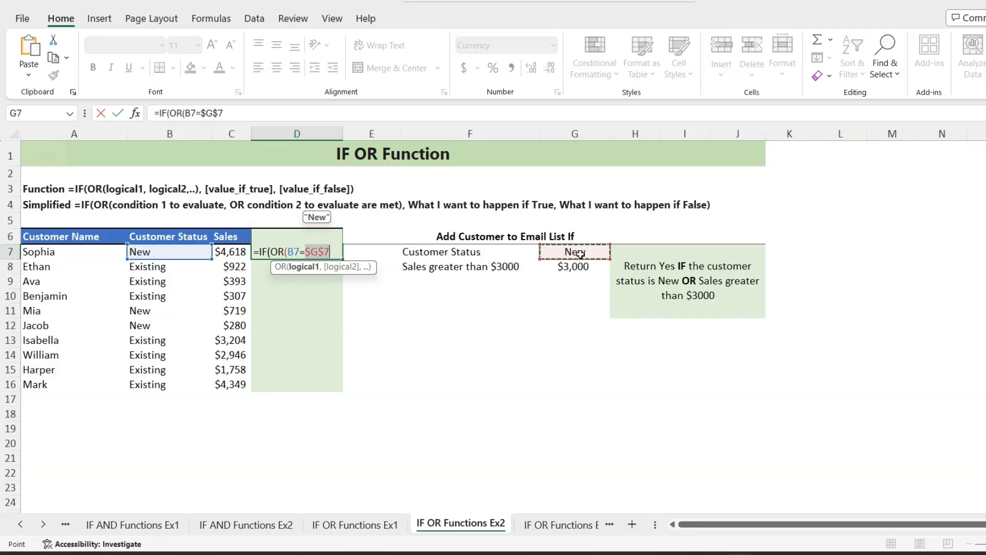
type(",")
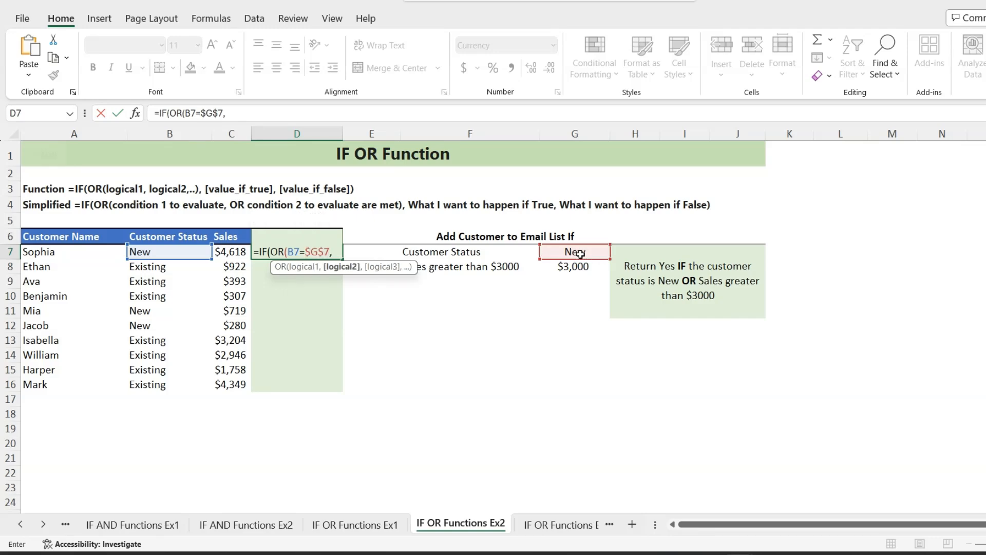
- Add C7>$G$8 as the second OR condition, comparing the customer's sales with the absolute sales threshold, and close the OR function
left_click(231, 251)
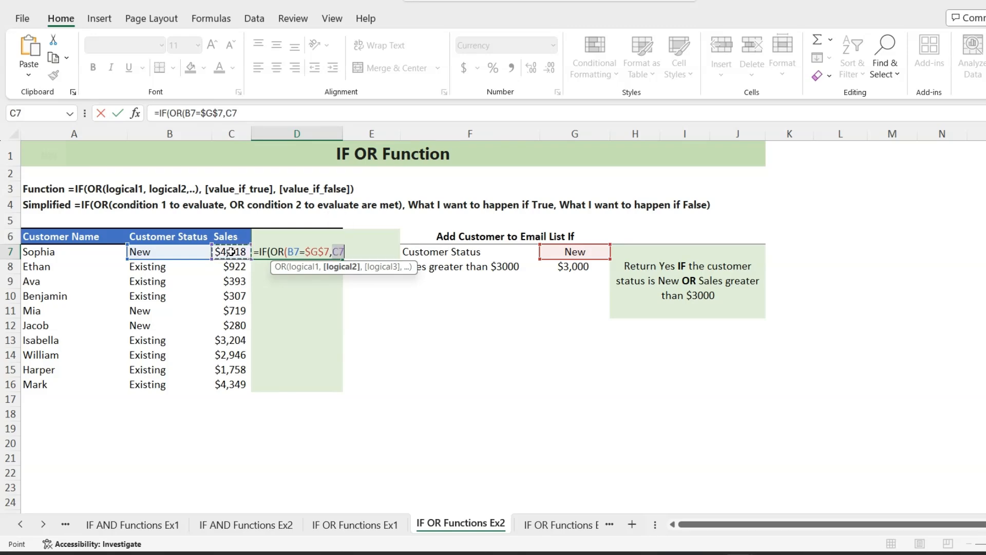
type(">")
left_click(566, 265)
key("F4")
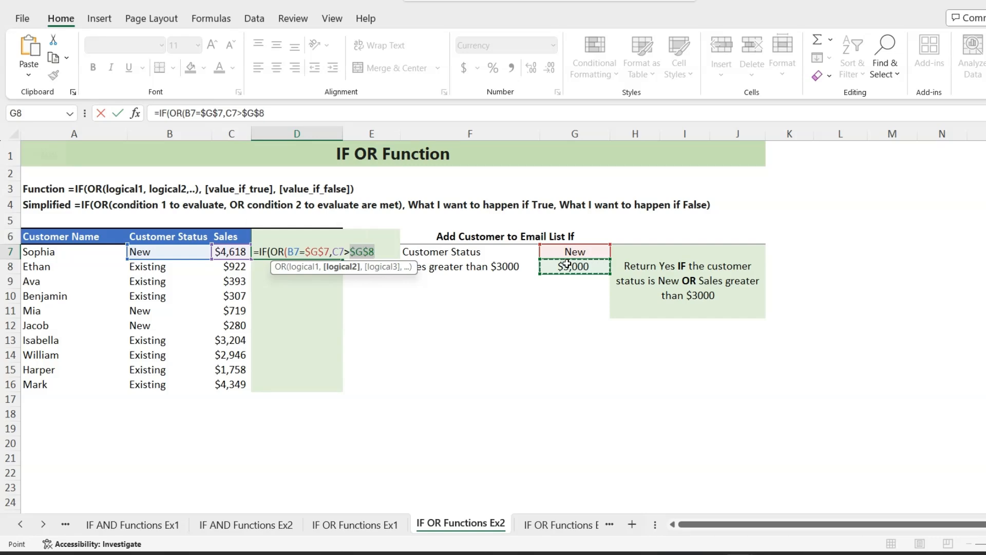
type(")")
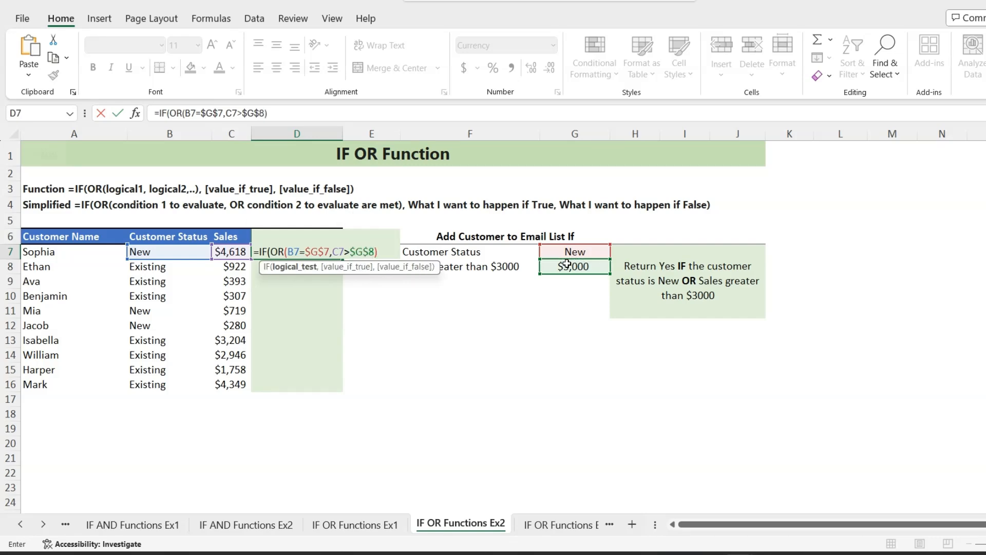
- Complete the D7 formula to return "Yes" if true and "No" if false, and fill it down through D16
type(",")
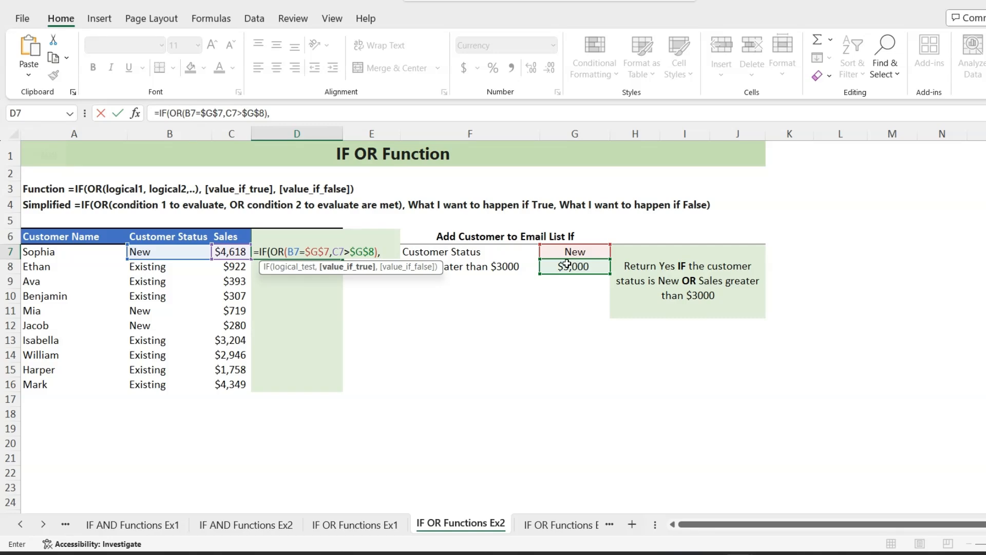
type("\"Yes\"")
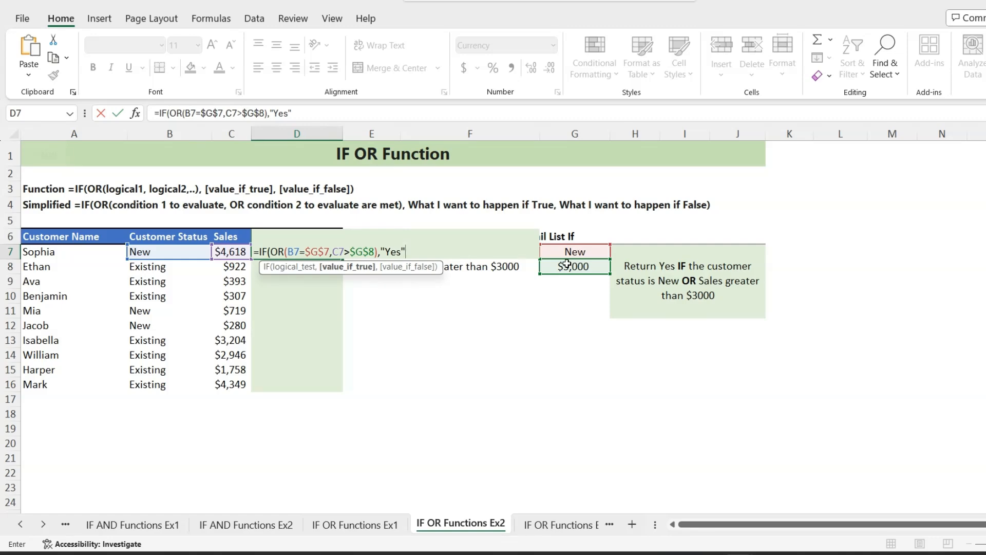
type(",")
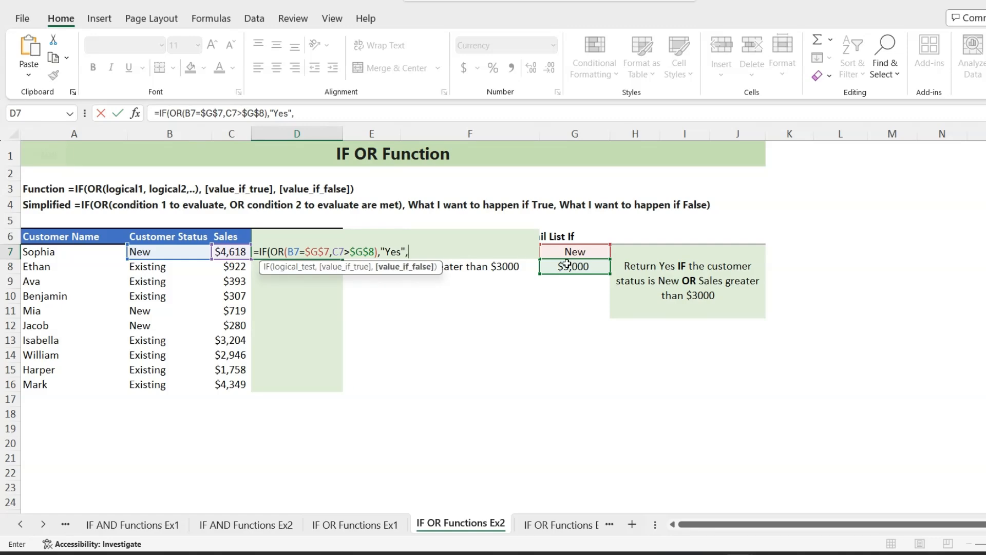
type("\"No\")")
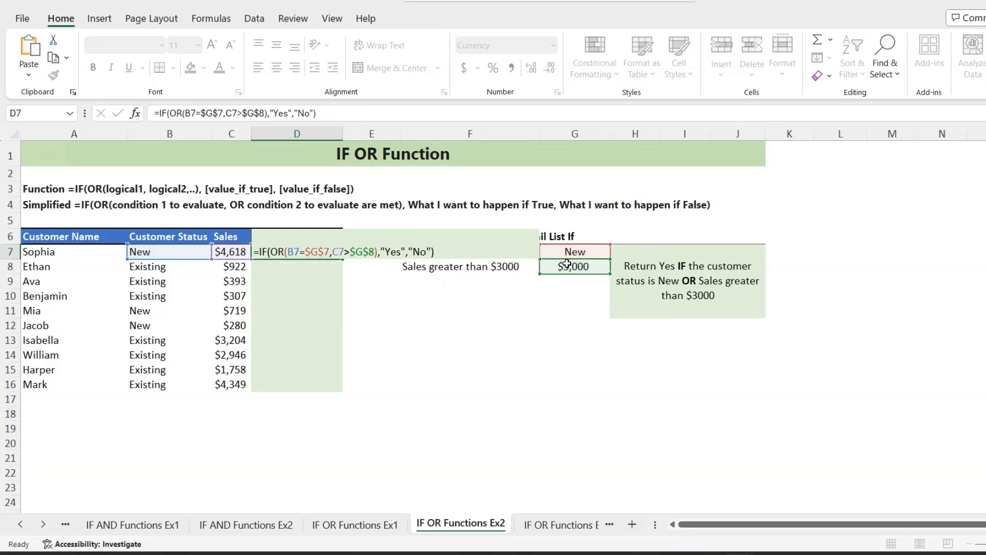
key("Return")
left_click(317, 252)
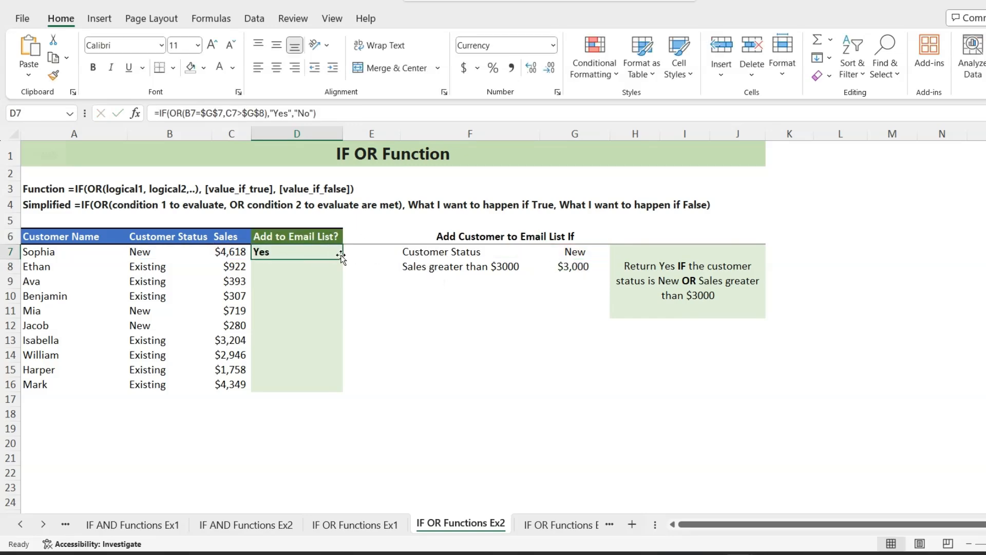
left_click_drag(342, 259, 342, 388)
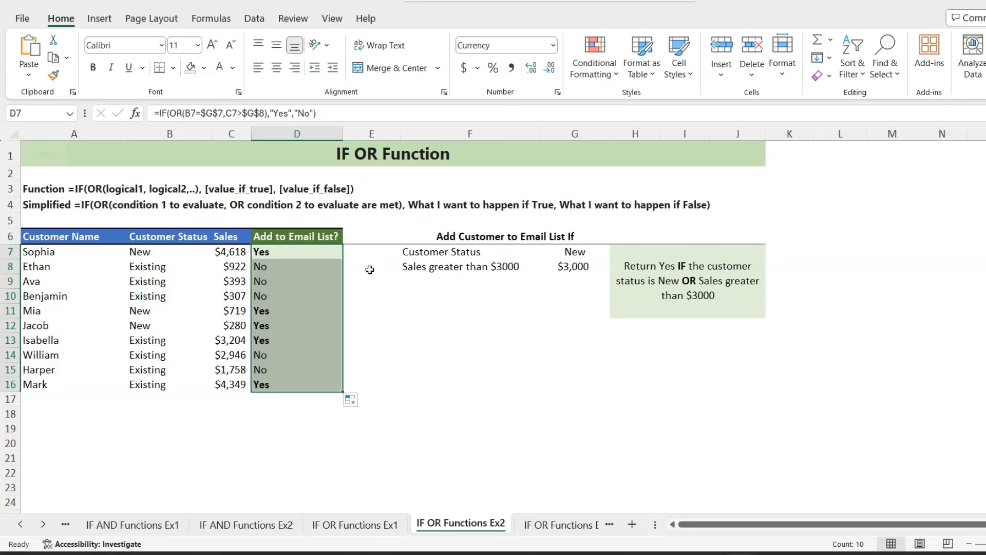
- Open the IF OR Functions Ex3 sheet and begin a Final Price formula in G7 with an OR function nested inside IF
key("ctrl+Page_Down")
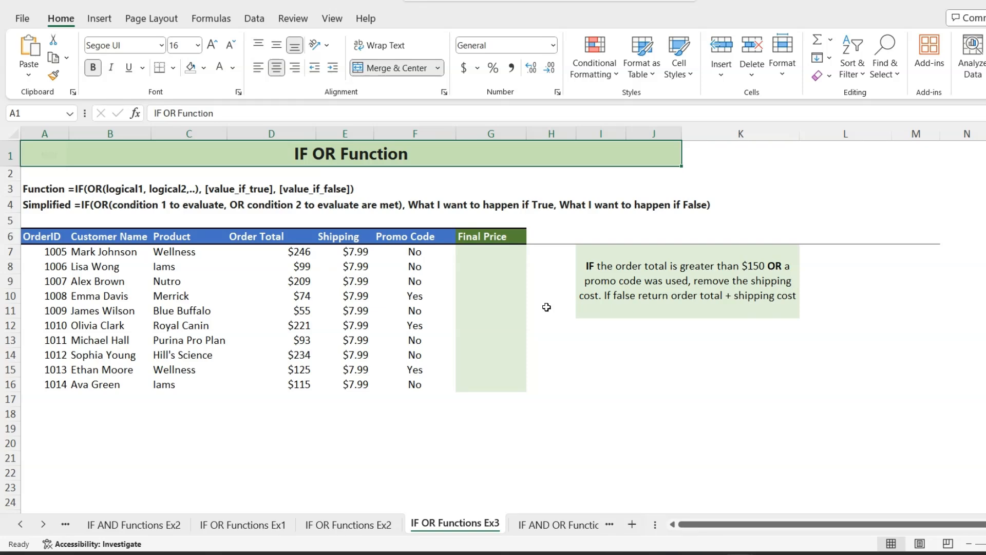
left_click(673, 296)
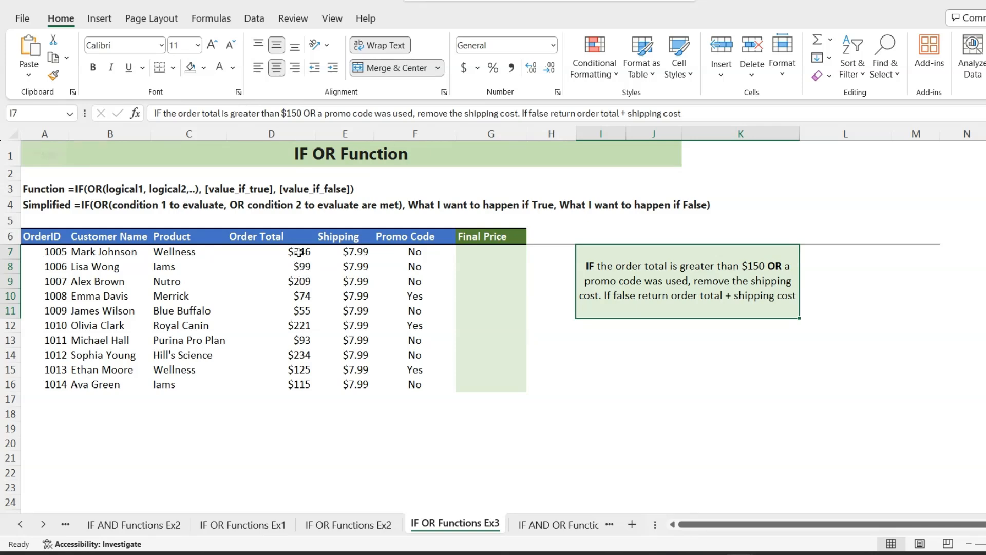
left_click(484, 254)
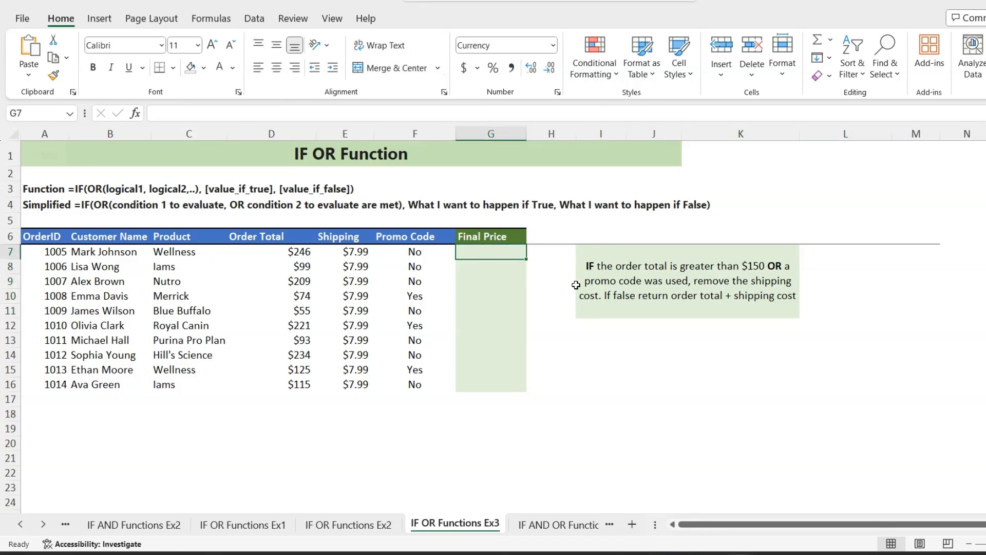
type("=")
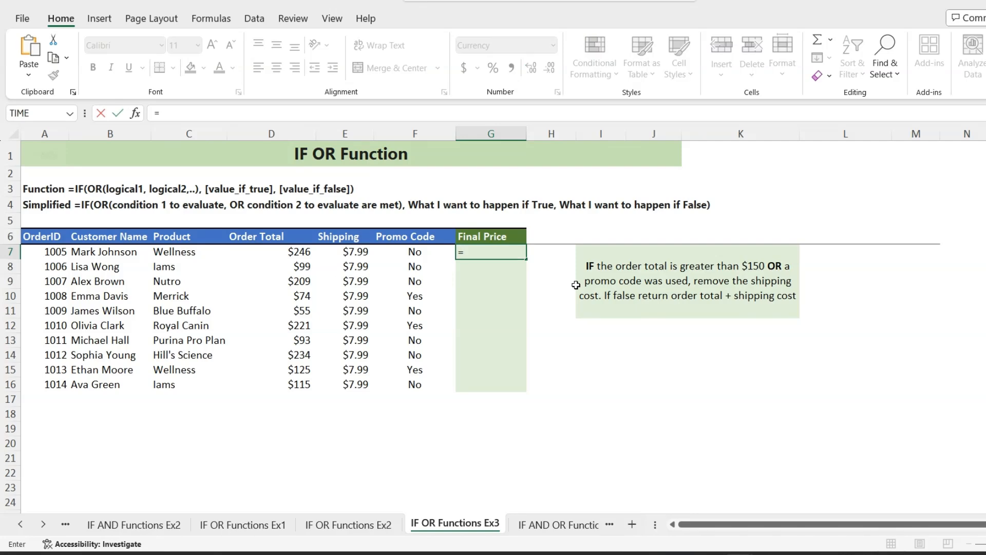
type("if")
key("Tab")
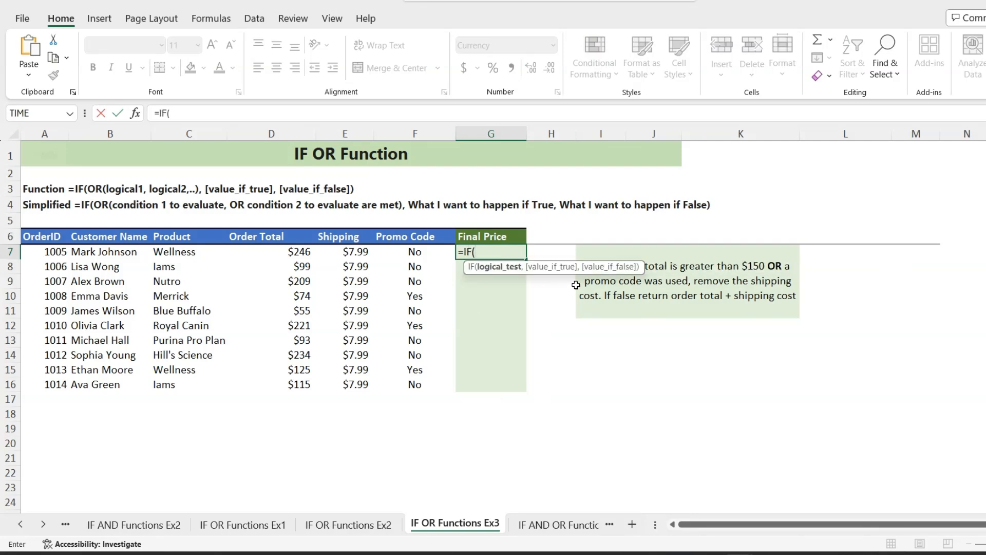
type("or")
key("Tab")
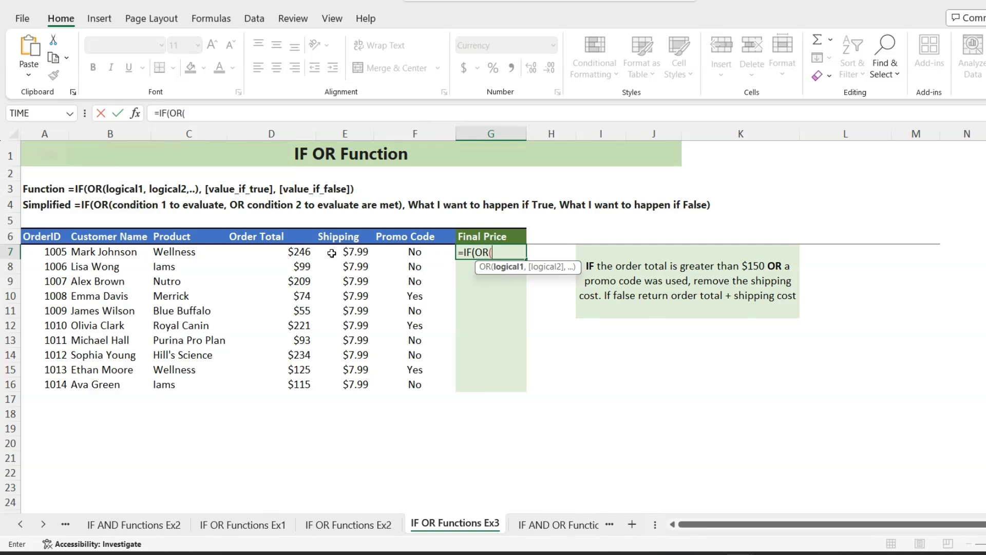
- Enter D7>150 and F7="Yes" as the two OR conditions in the G7 formula and close the OR function
left_click(302, 252)
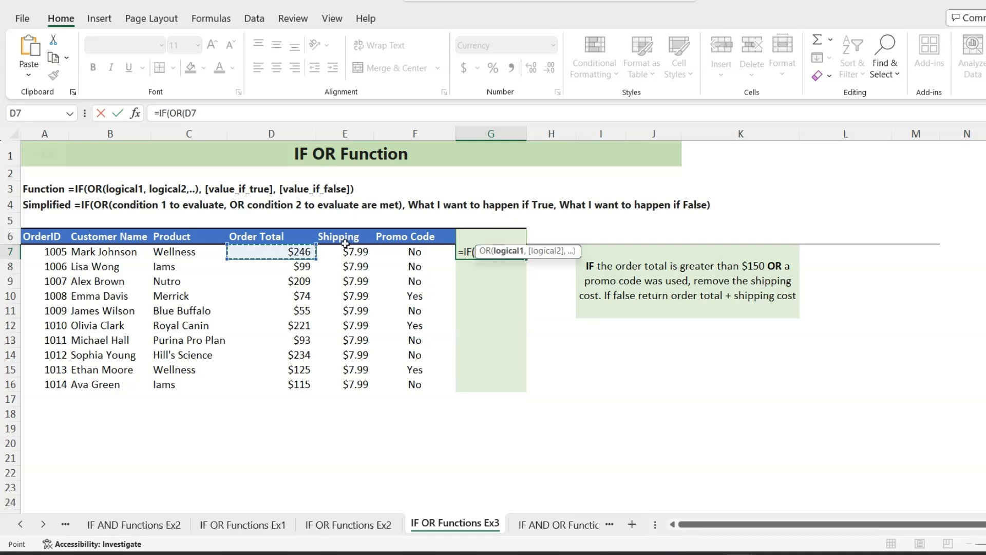
type(">")
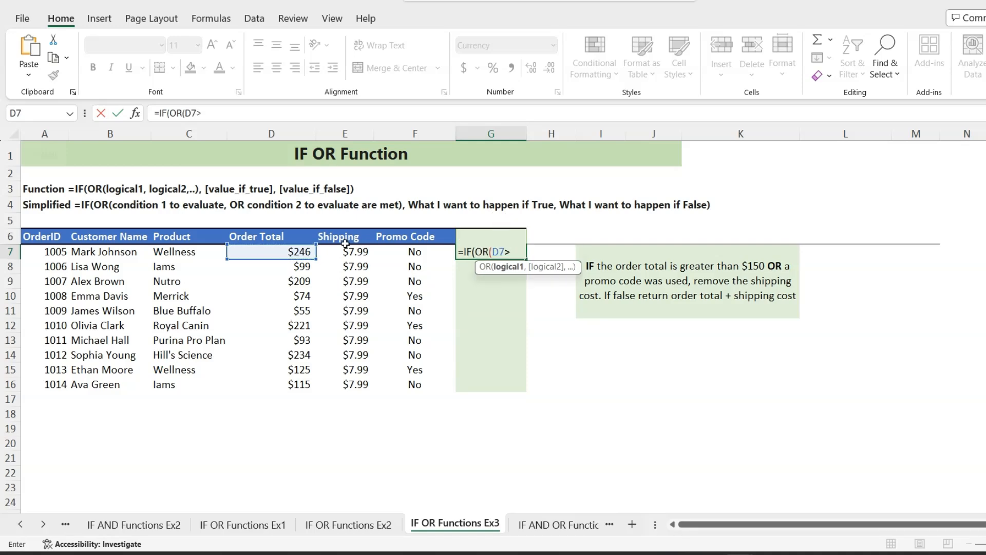
type("150")
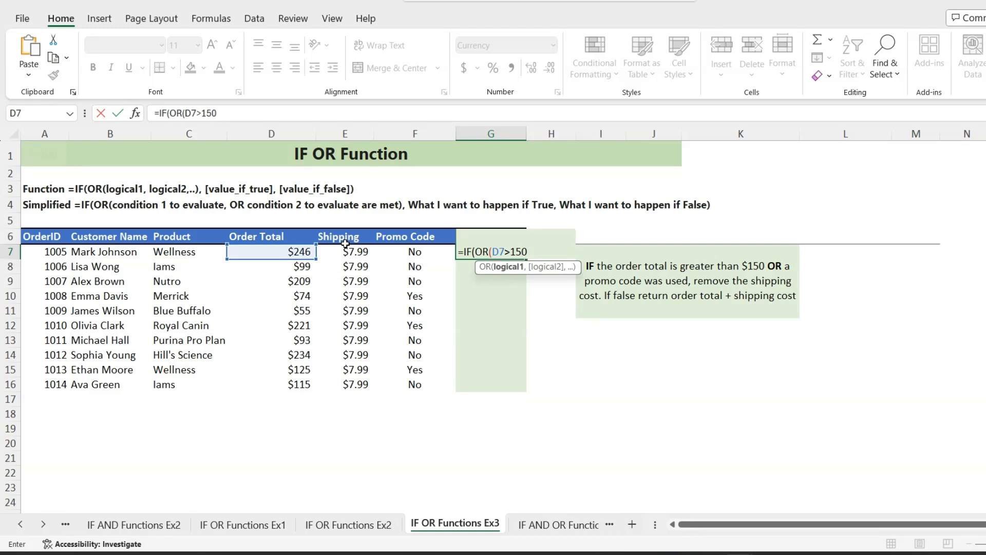
type(",")
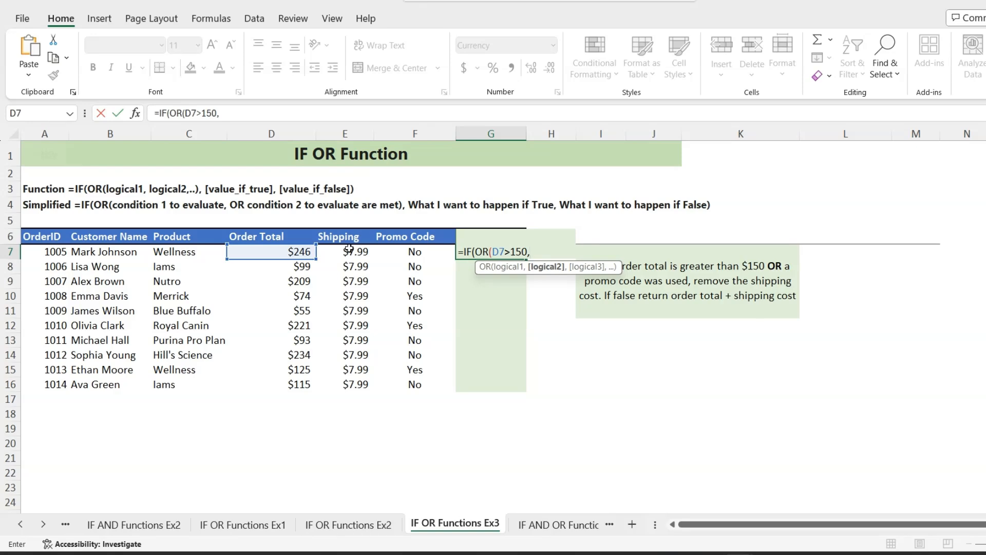
left_click(414, 254)
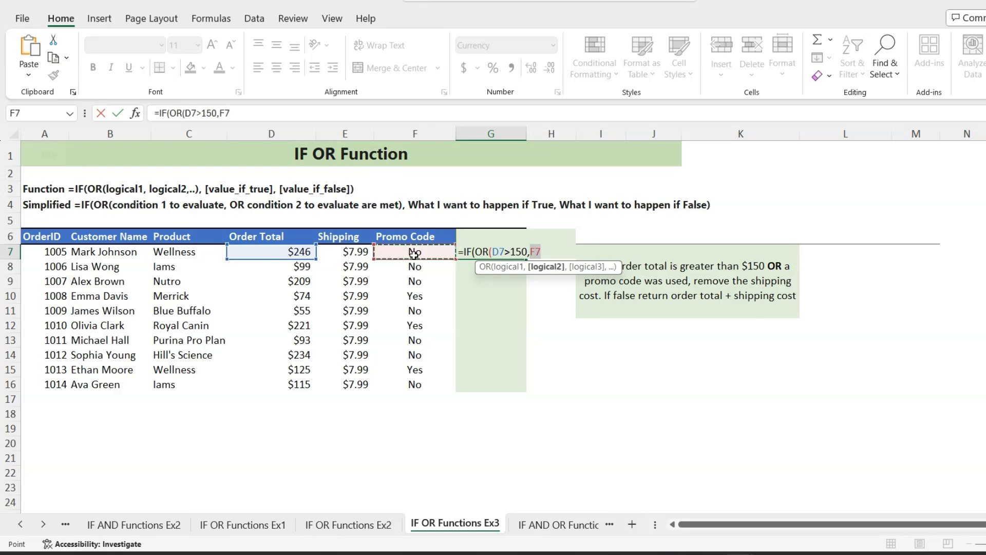
type("=\"")
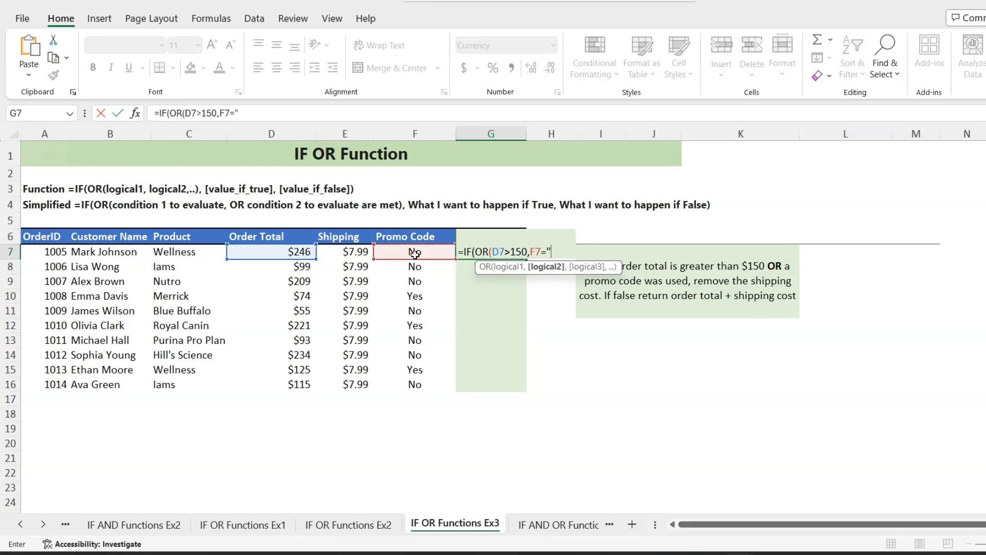
type("Yes\")")
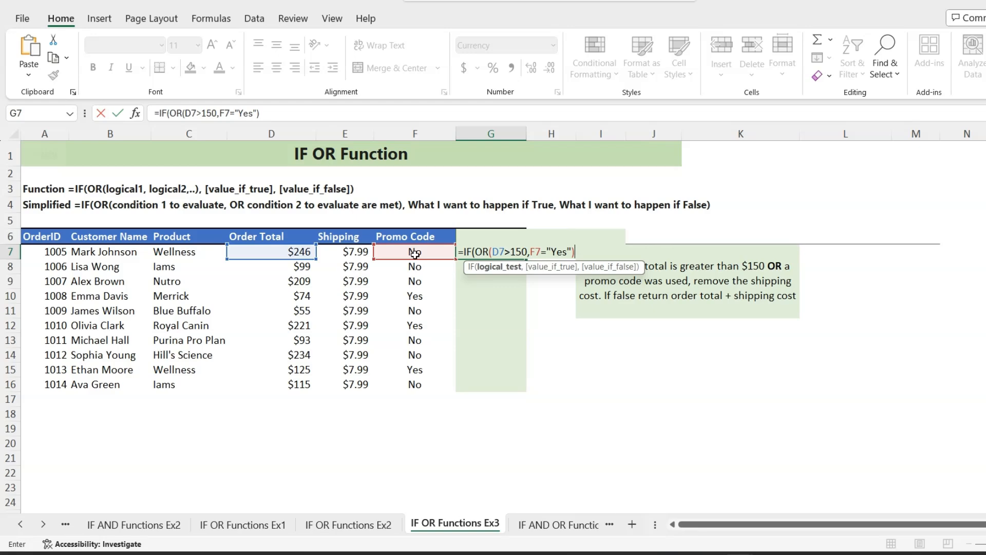
- Complete the G7 formula to return the order total D7 if true and D7+E7, including shipping, if false
type(",")
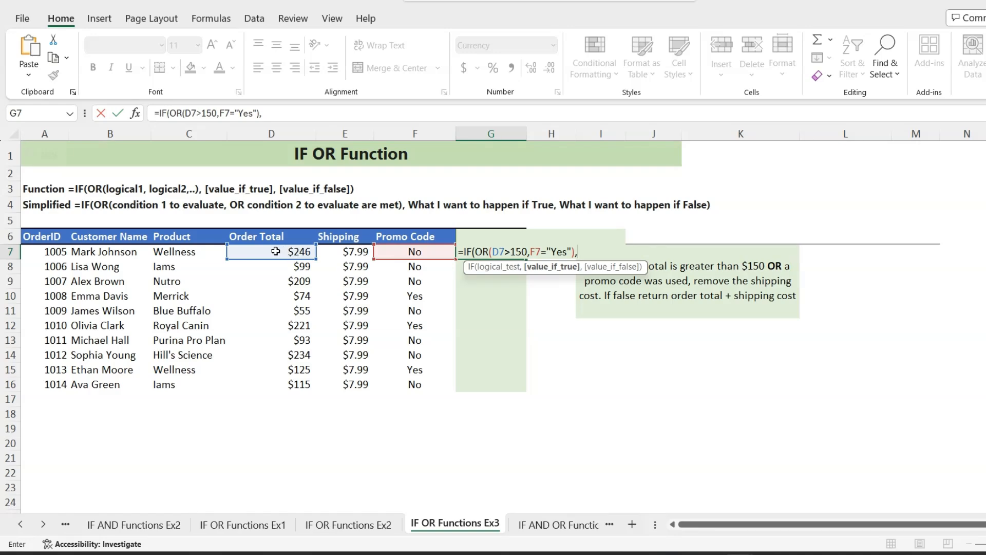
left_click(276, 252)
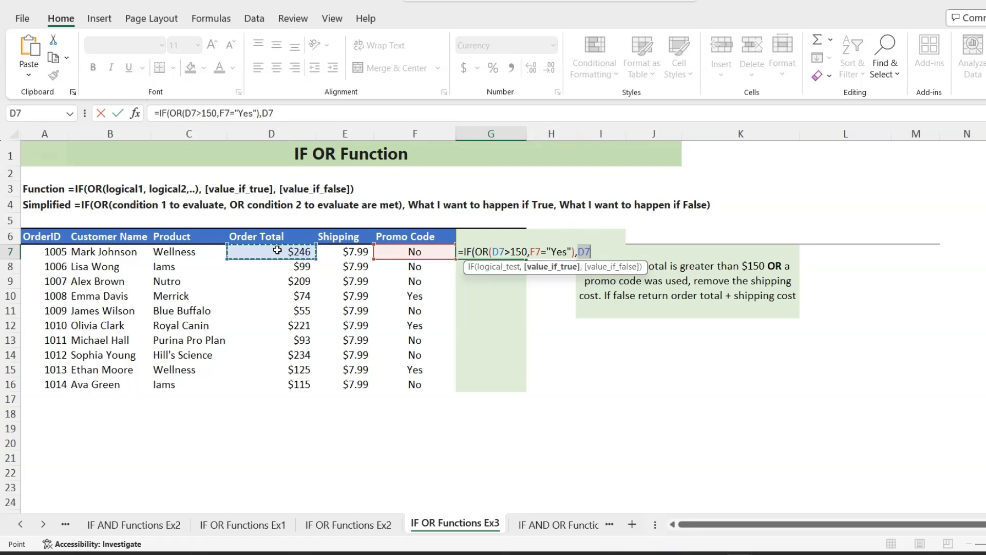
type(",")
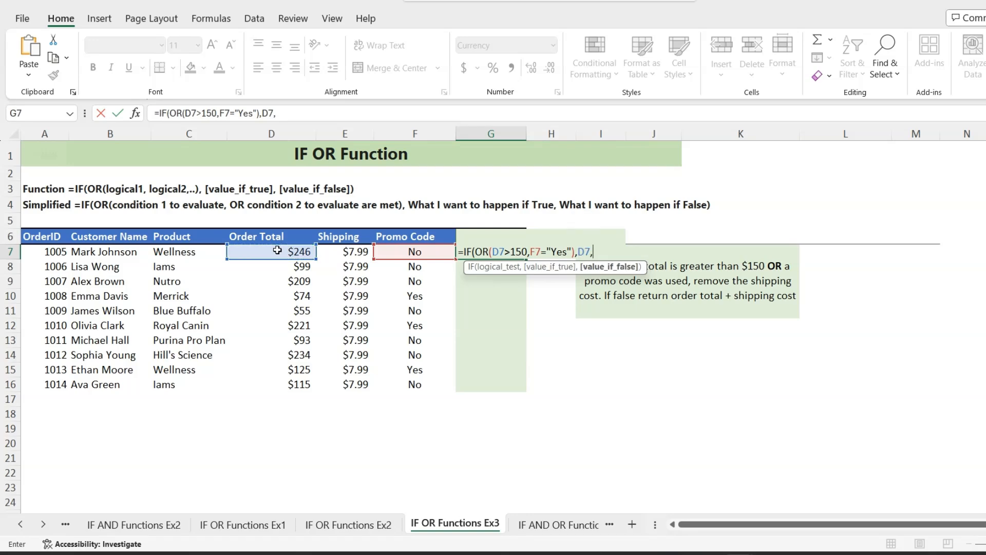
left_click(278, 250)
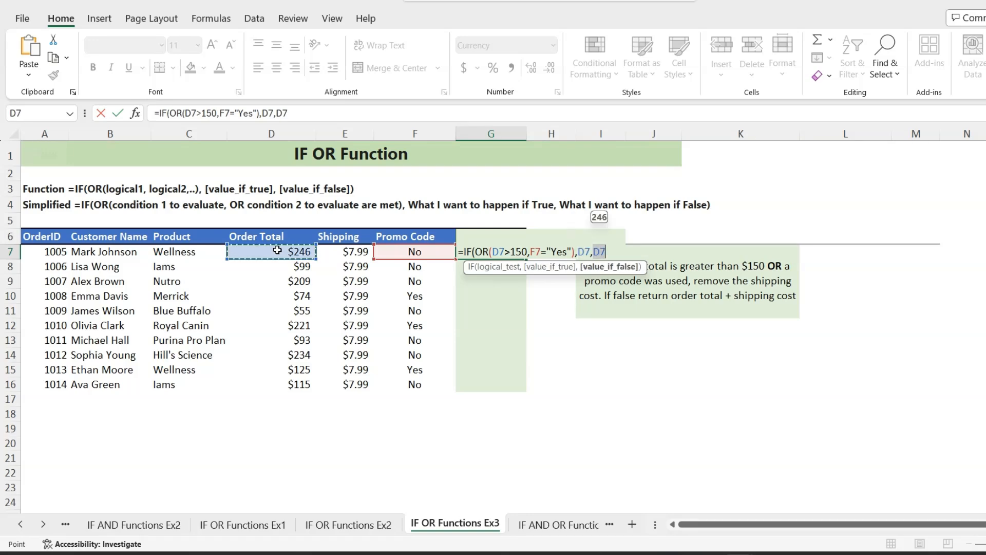
type("+")
left_click(344, 250)
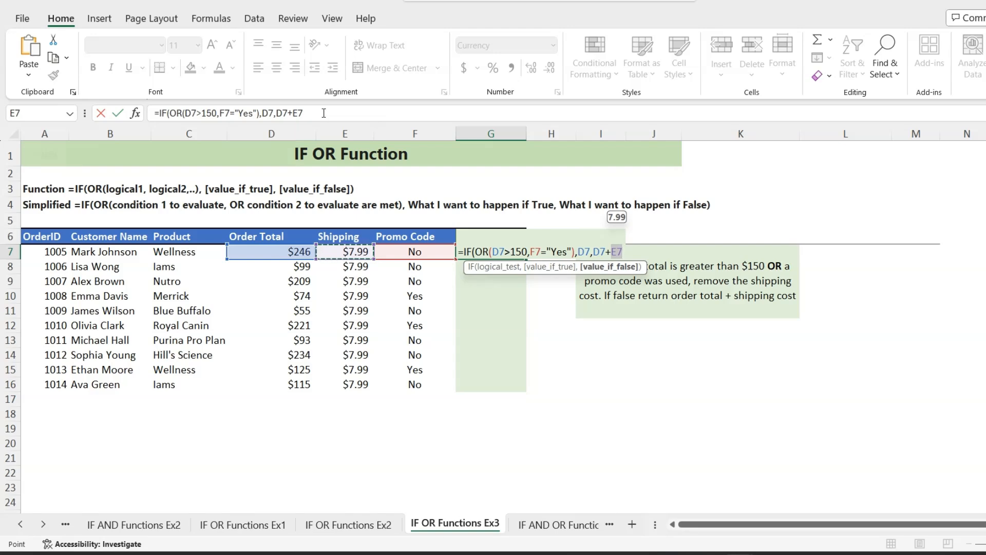
type(")")
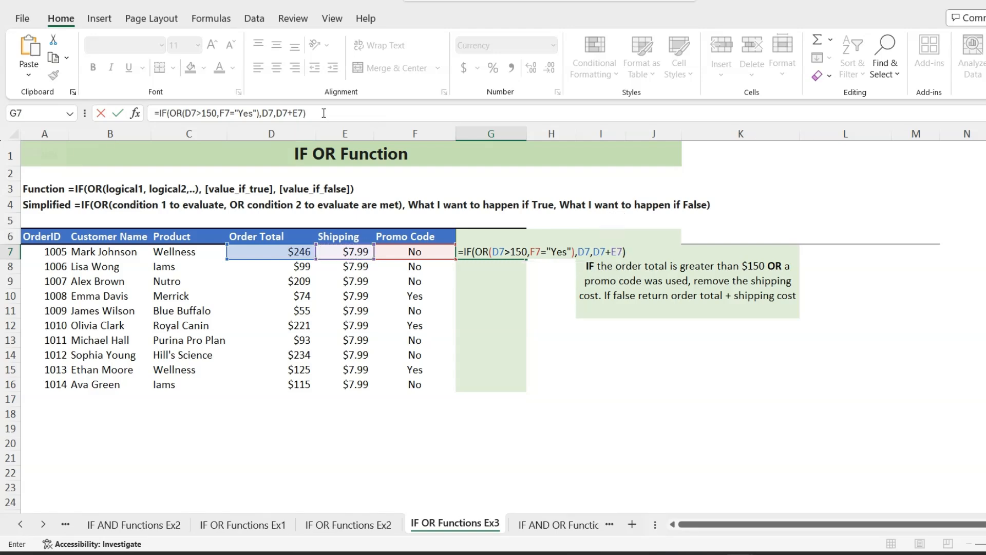
key("Return")
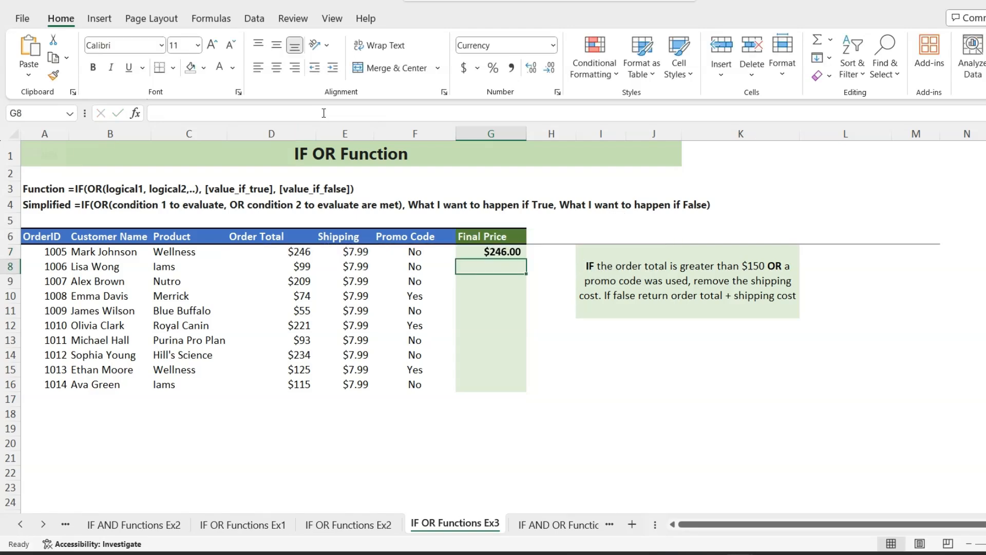
- Fill the Final Price formula from G7 down through G16 and check the copied formula in G8
left_click(518, 253)
left_click_drag(526, 259, 520, 392)
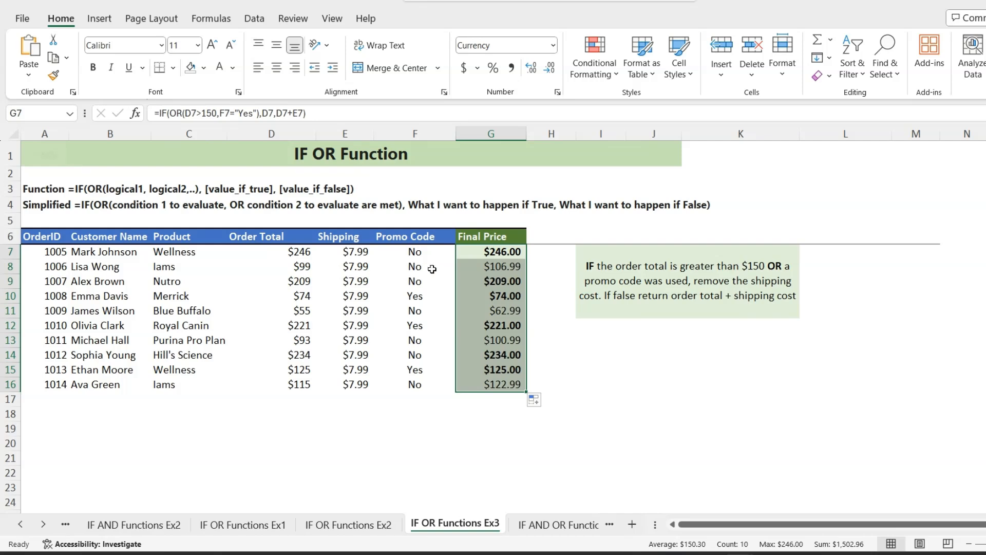
left_click(496, 270)
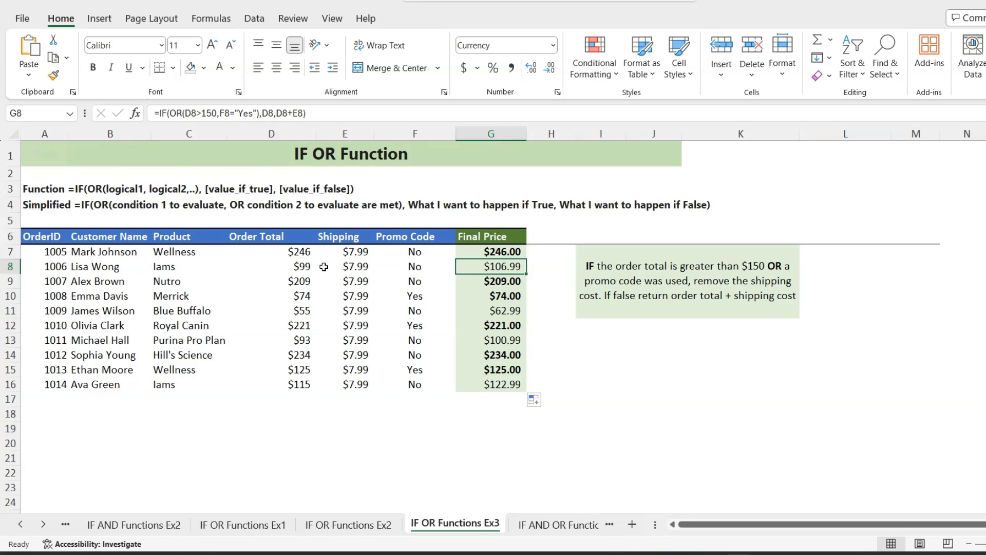
- Open the IF AND OR Functions Ex sheet and begin a Final Price formula in H7 with OR nested in AND inside IF
key("ctrl+Page_Down")
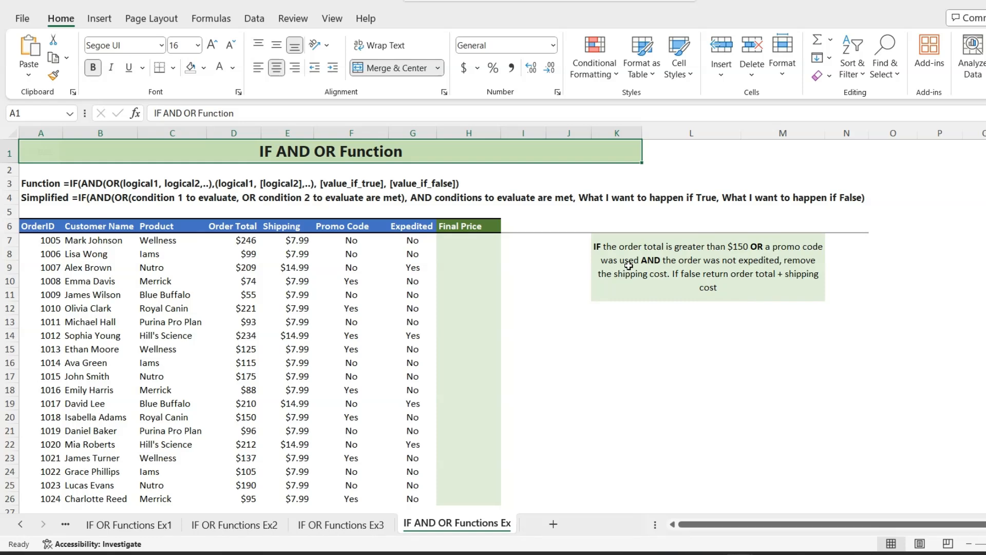
left_click(639, 265)
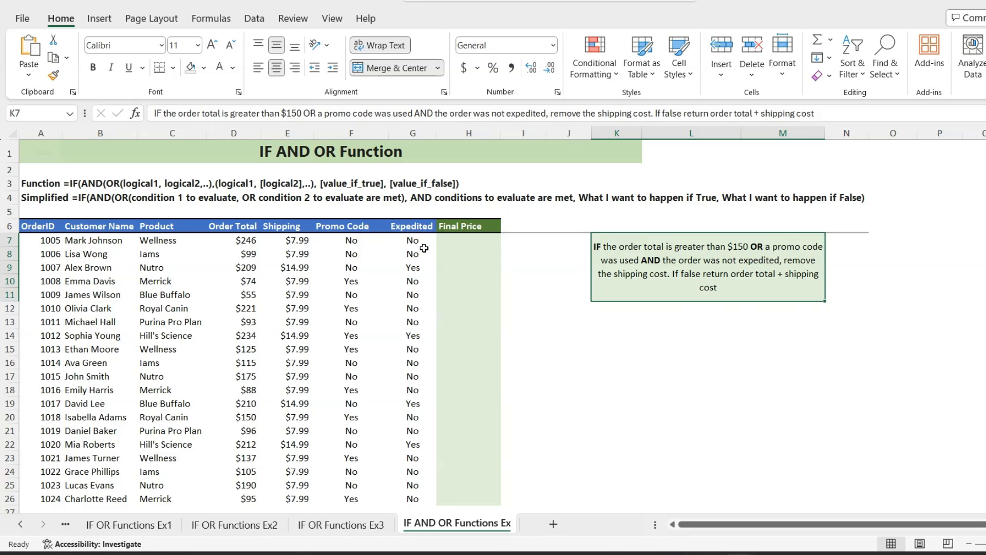
left_click(458, 243)
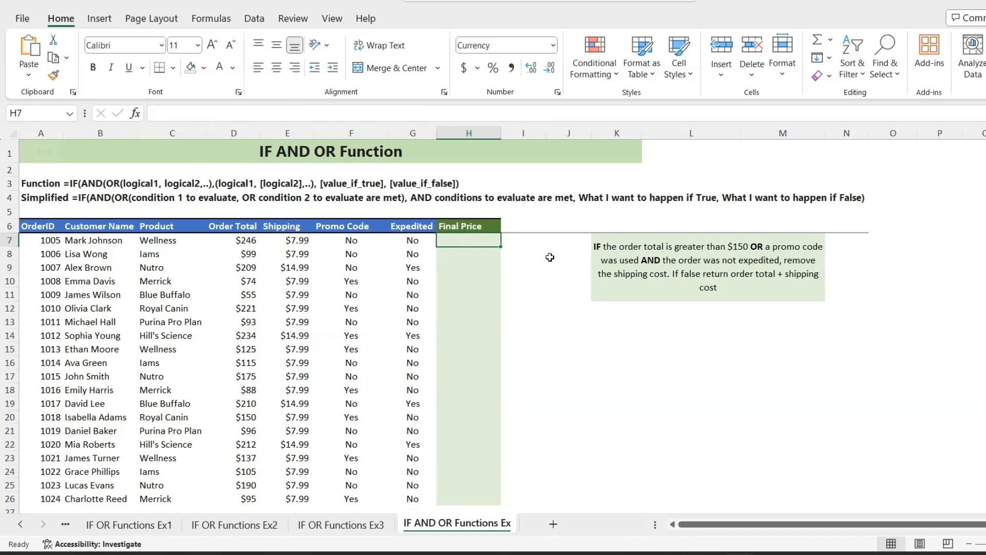
type("=IF(")
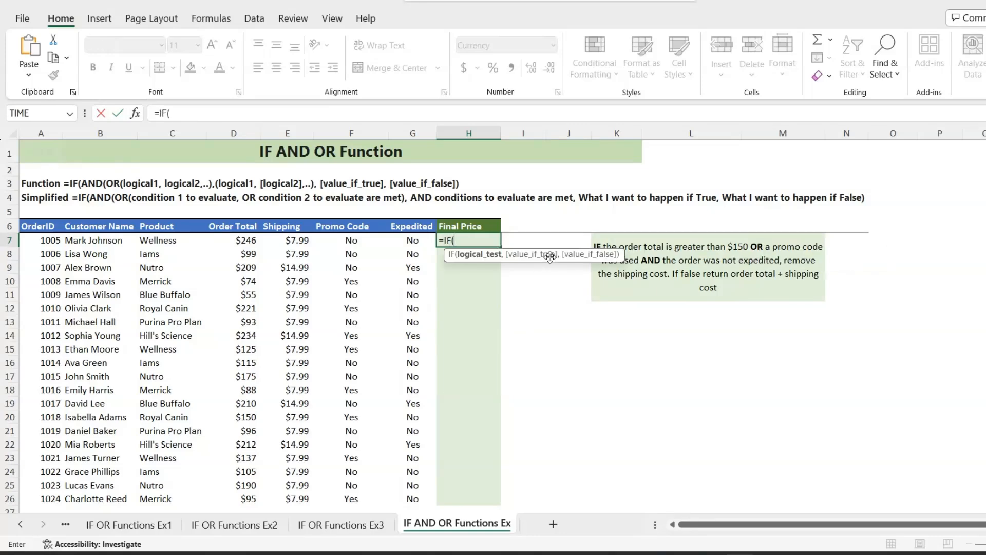
type("AND(")
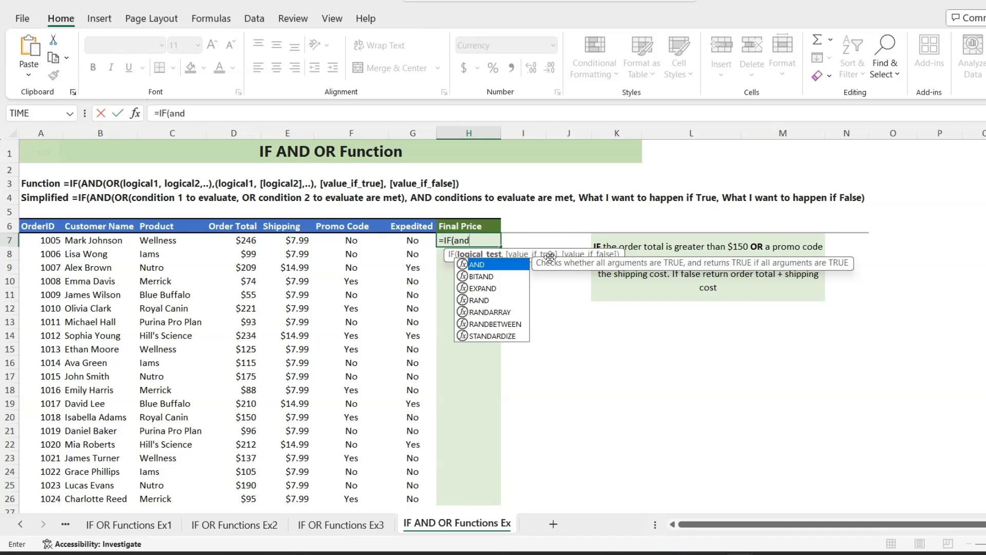
type("OR(")
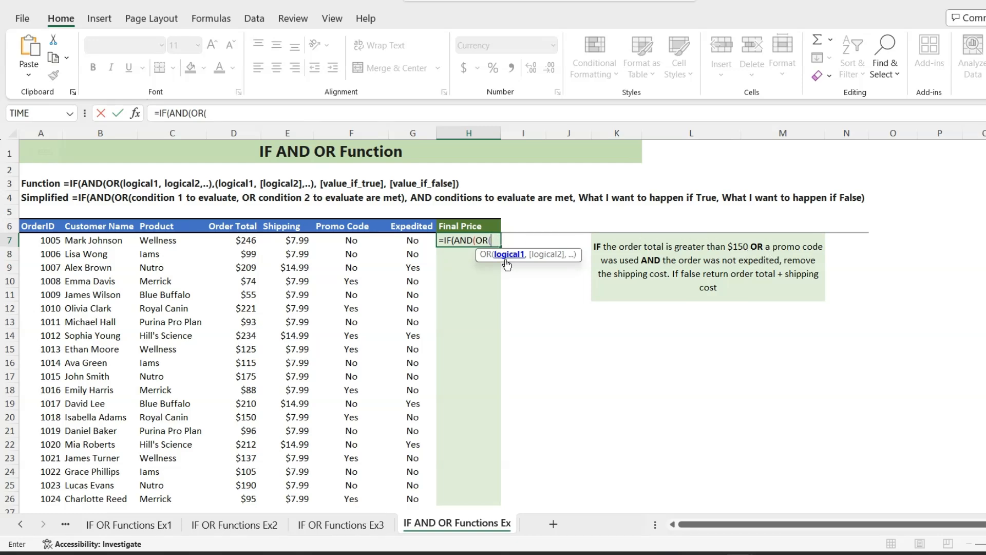
- Enter D7>150 and F7="Yes" as the OR conditions in the H7 formula and close the OR function
left_click(246, 241)
type(">1")
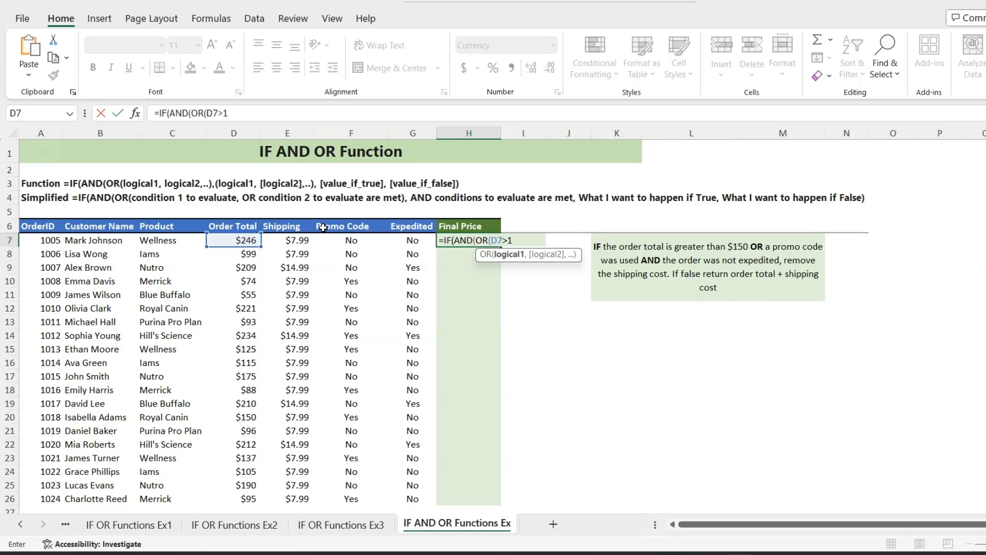
type("50,")
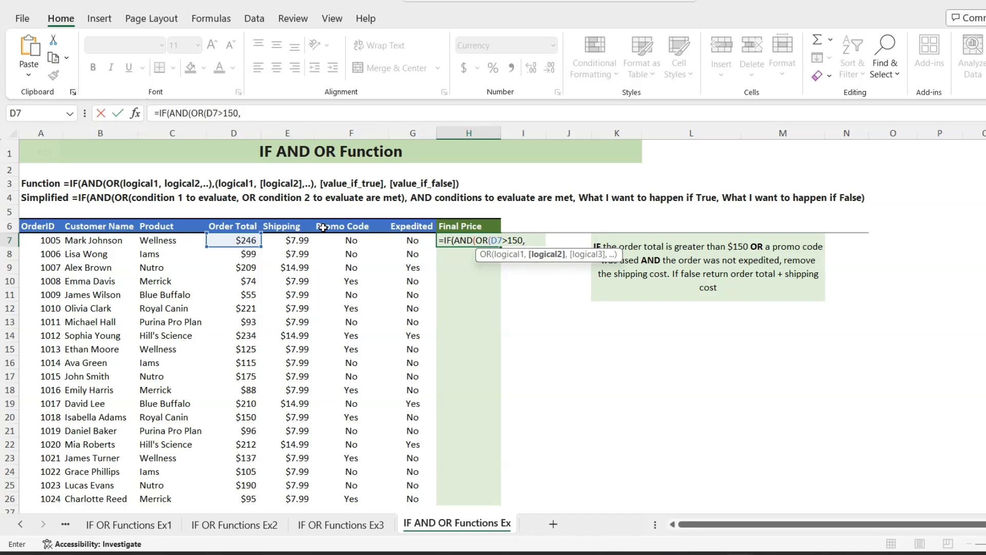
left_click(347, 240)
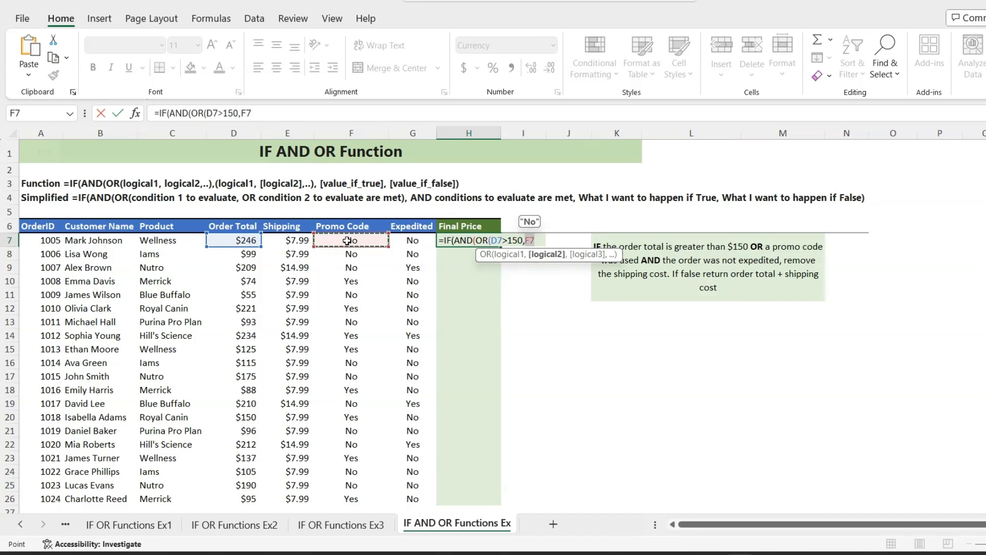
type("=")
type("\"Y")
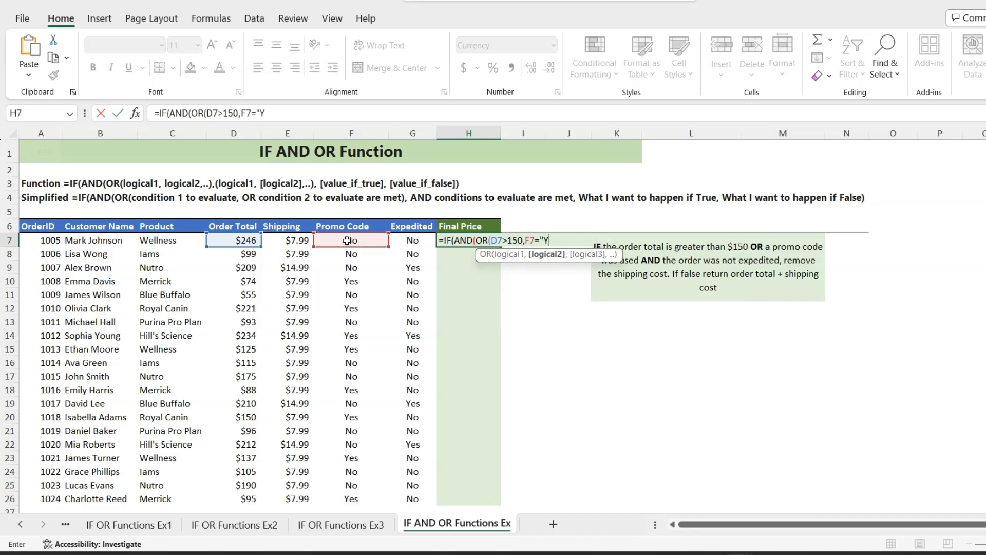
type("es\")")
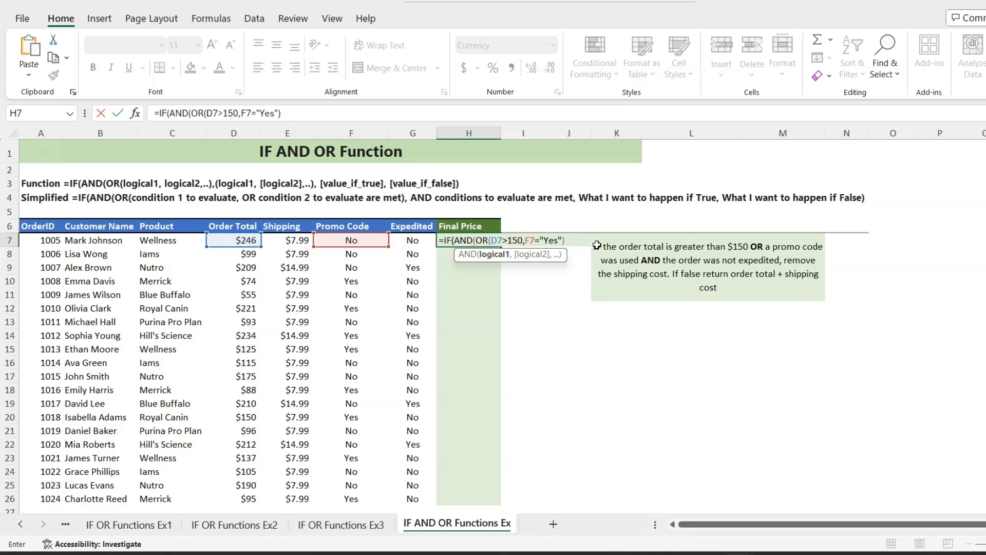
- Add G7="No" as the second AND condition in the H7 formula, requiring a non-expedited order, and close the AND function
type(",")
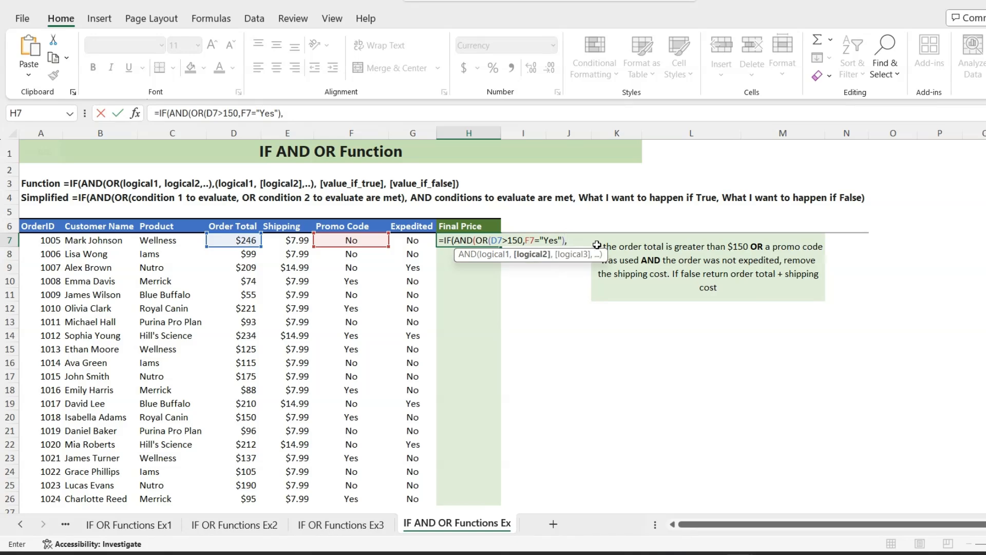
left_click(413, 240)
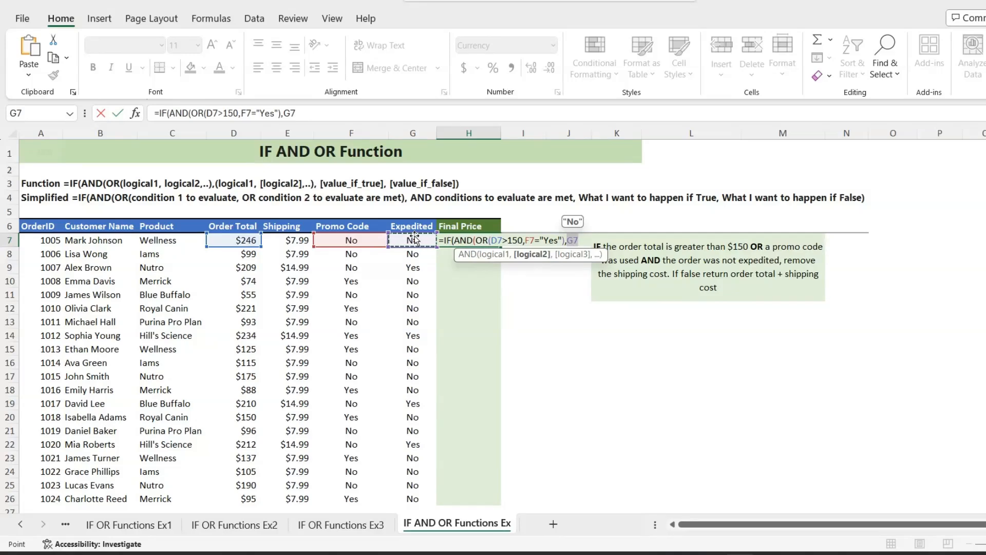
type("=")
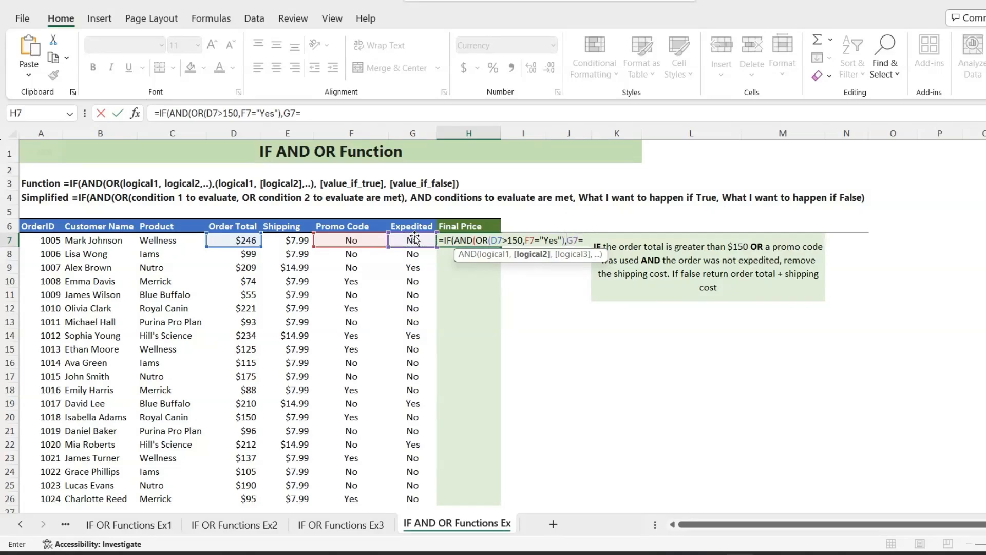
type("\"No\")")
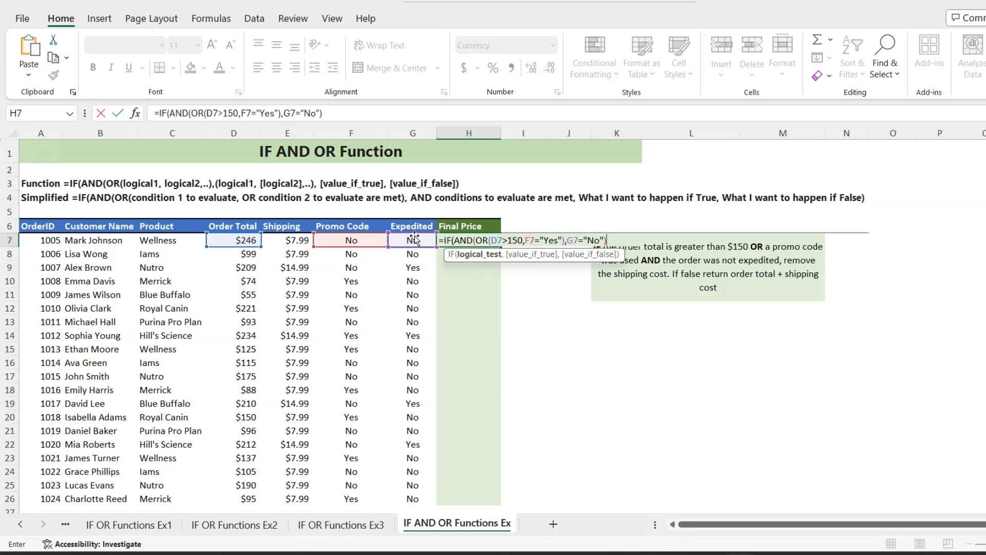
- Complete the H7 formula to return D7 if true and D7+E7 if false, and fill it down through H26
type(",")
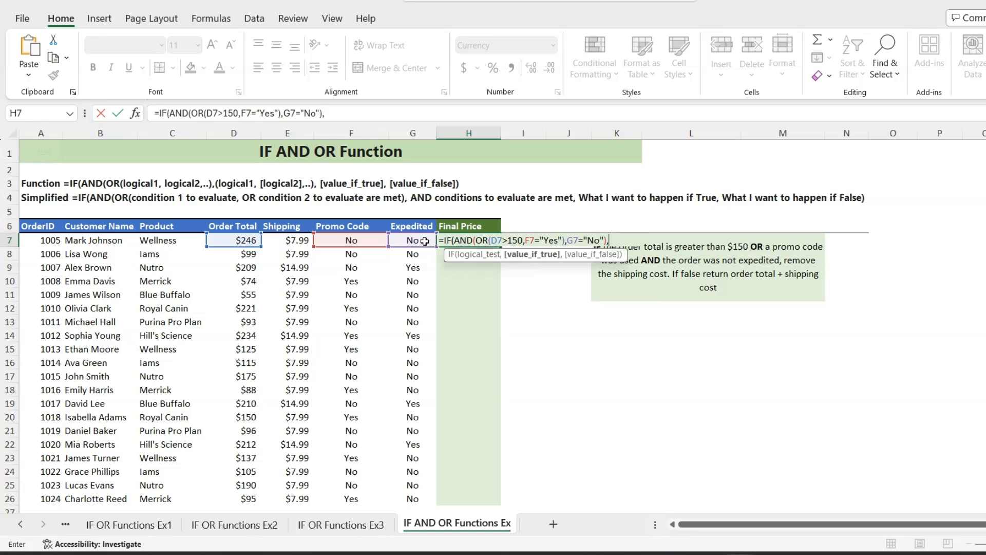
left_click(244, 240)
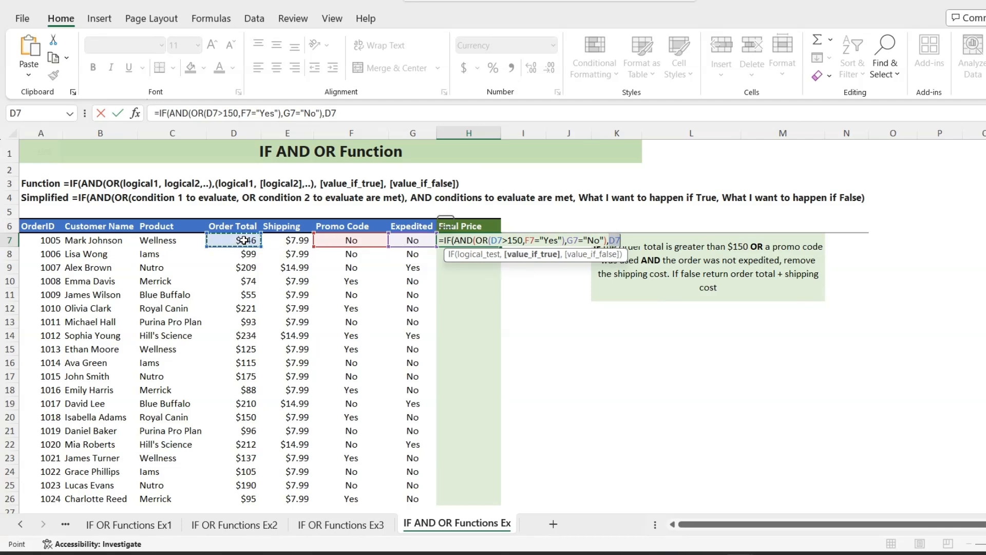
type(",")
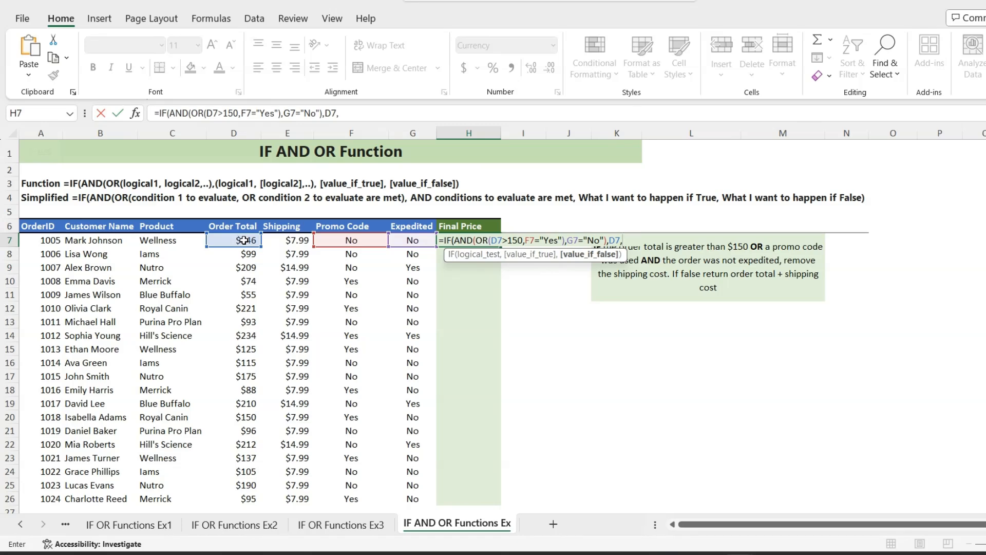
left_click(244, 240)
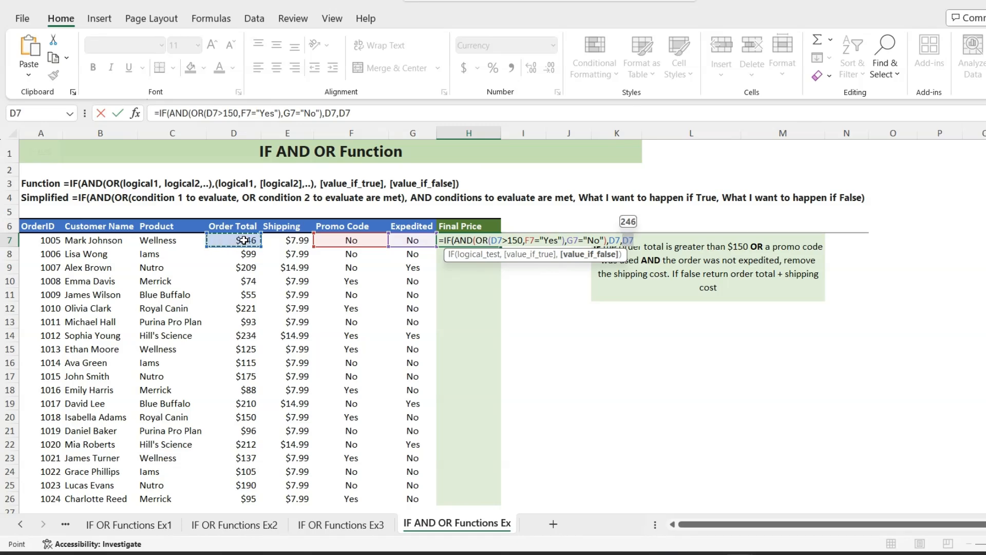
type("+")
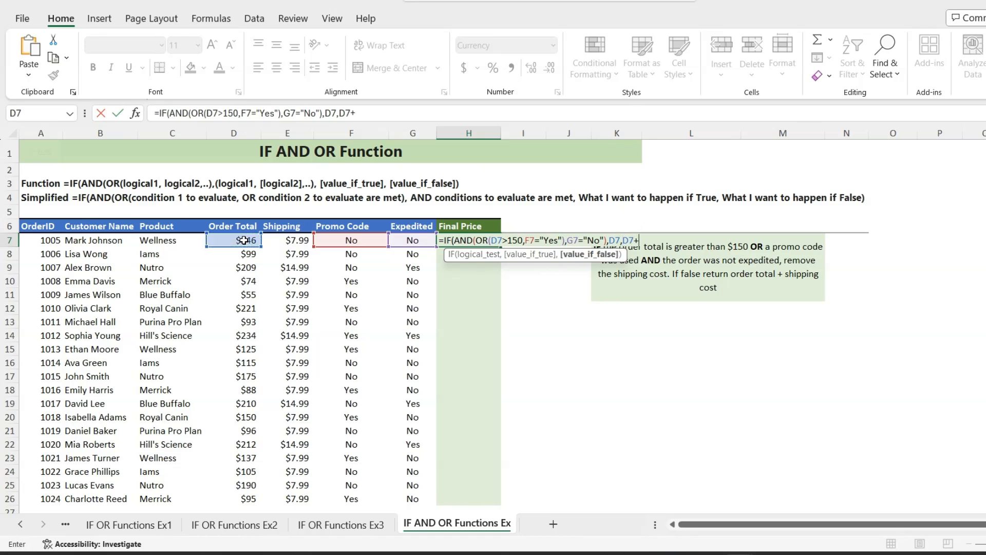
left_click(278, 239)
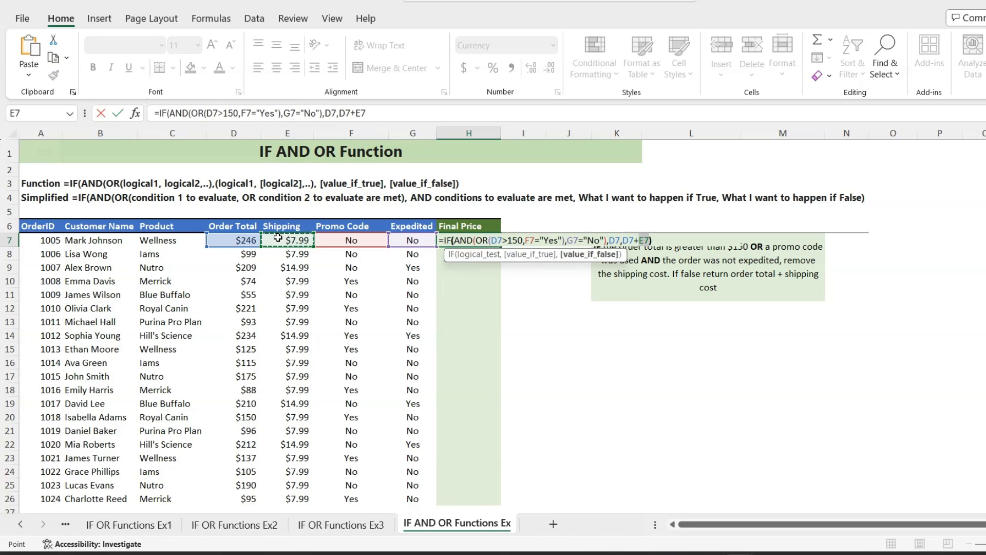
type(")")
key("Return")
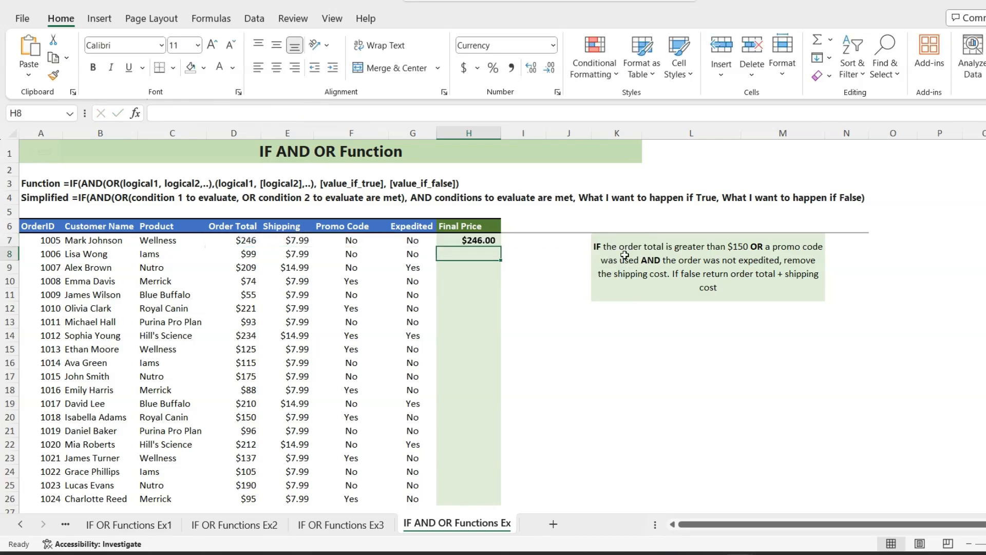
left_click(496, 240)
left_click_drag(500, 246, 493, 503)
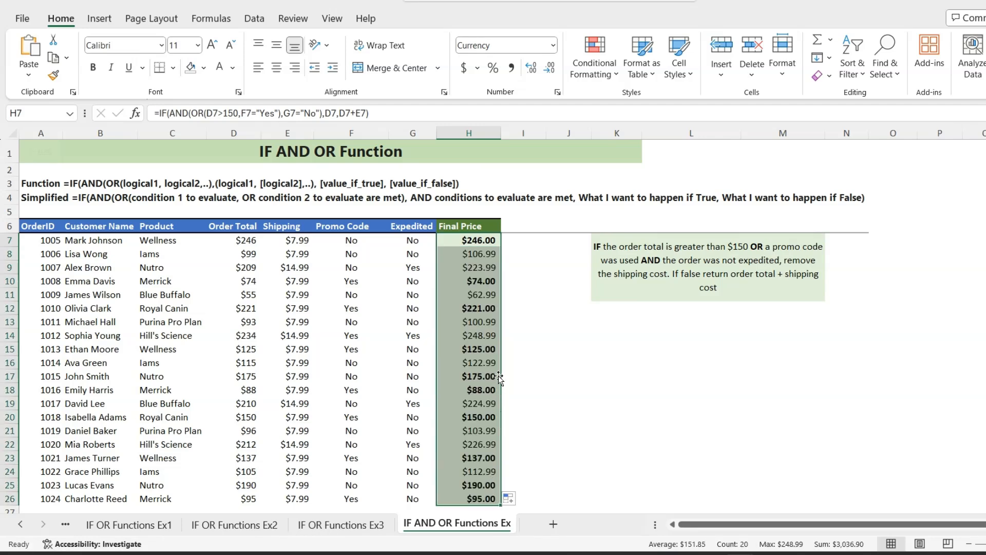